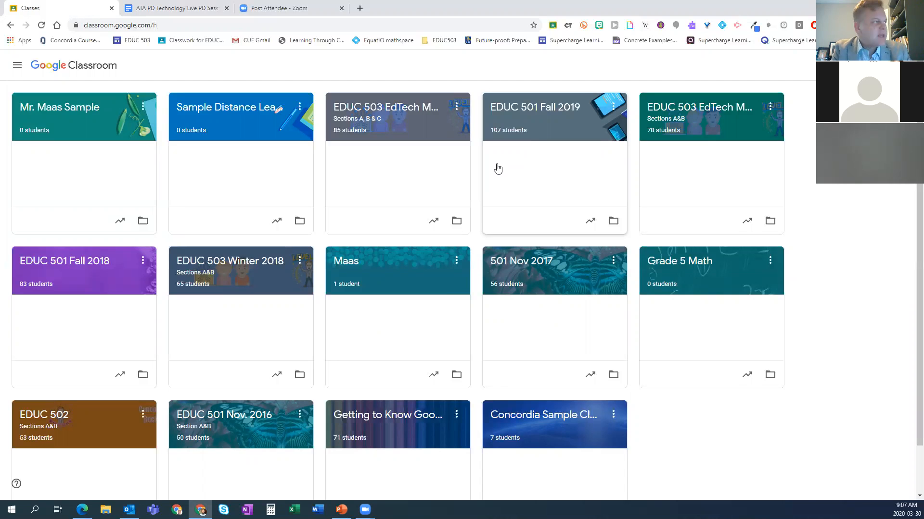
{"action": "key", "text": "super+Left"}
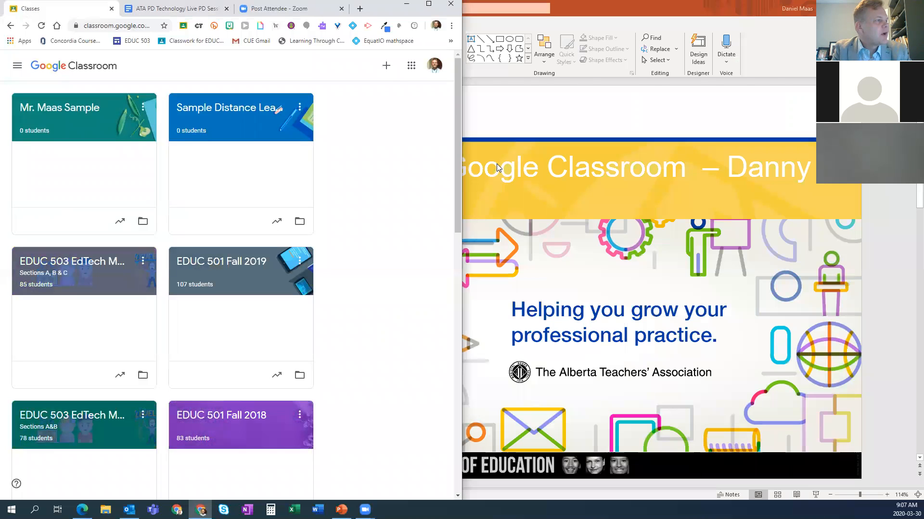
{"action": "key", "text": "super+Right"}
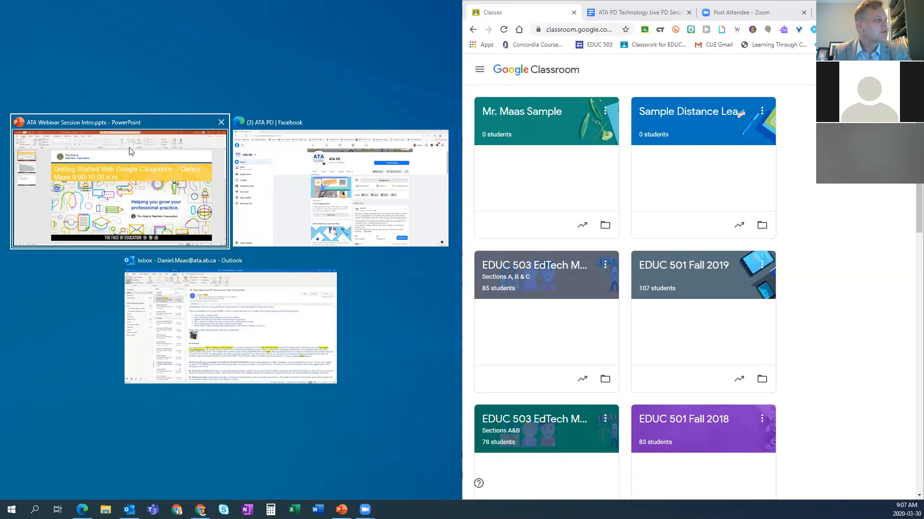
{"action": "left_click", "coordinate": [196, 236]}
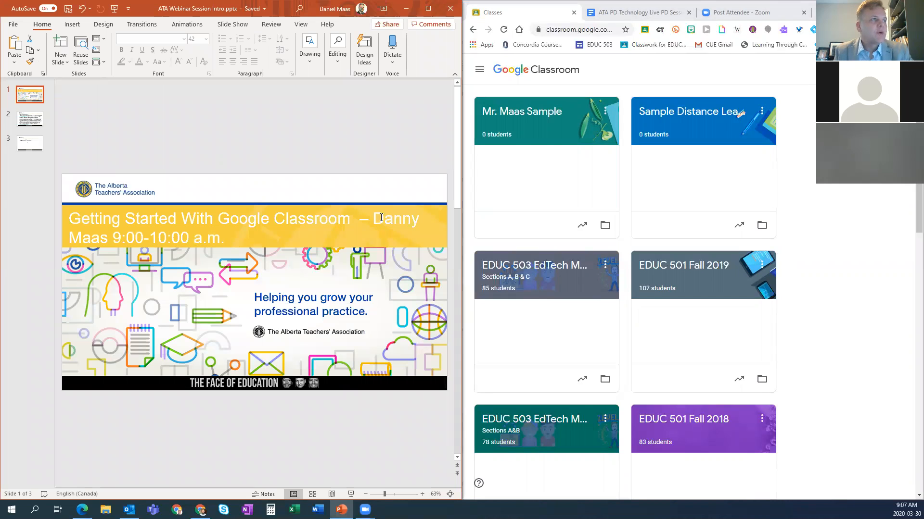
{"action": "left_click", "coordinate": [890, 7]}
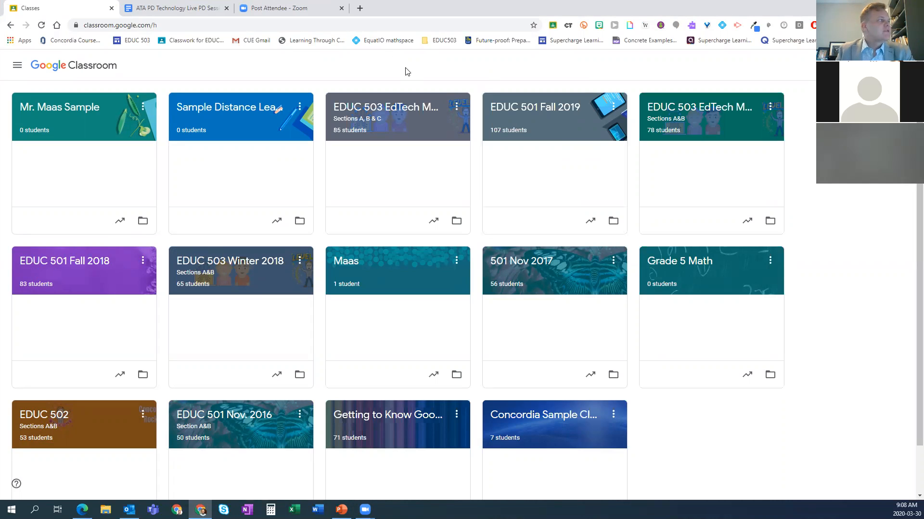
{"action": "left_click", "coordinate": [149, 24]}
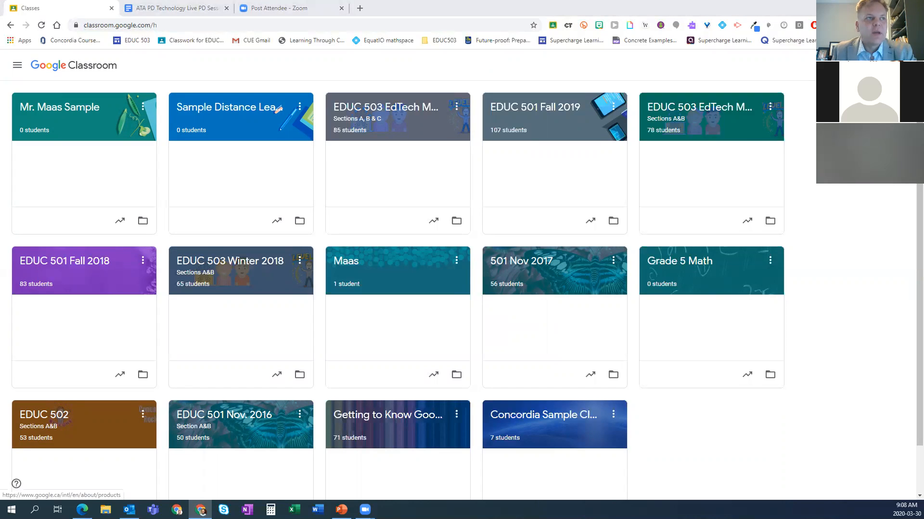
Step: Look through the Google apps launcher down to the Classroom entry and close it
{"action": "left_click", "coordinate": [881, 65]}
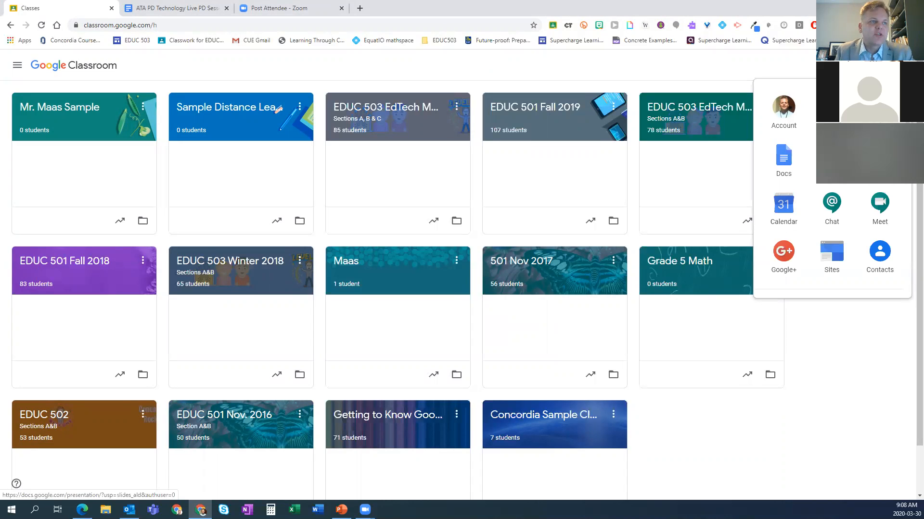
{"action": "scroll", "coordinate": [831, 193], "scroll_direction": "down", "scroll_amount": 10}
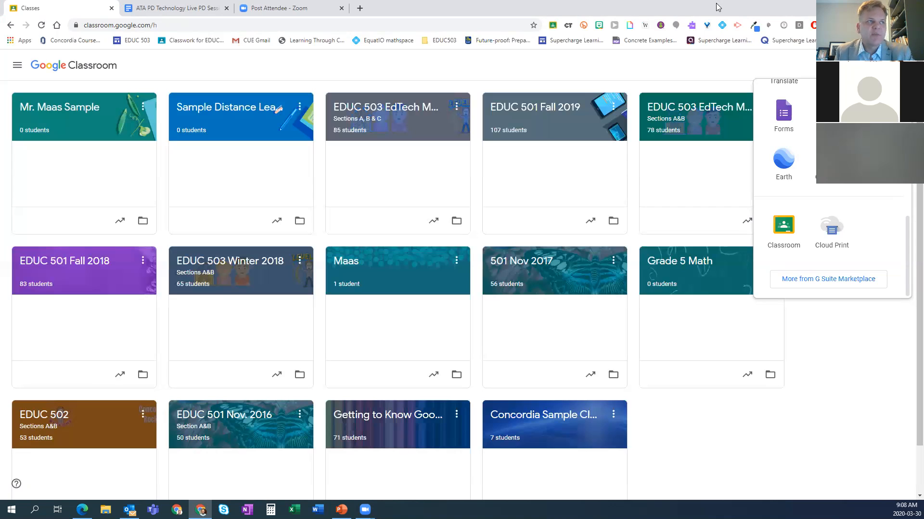
{"action": "left_click", "coordinate": [846, 351]}
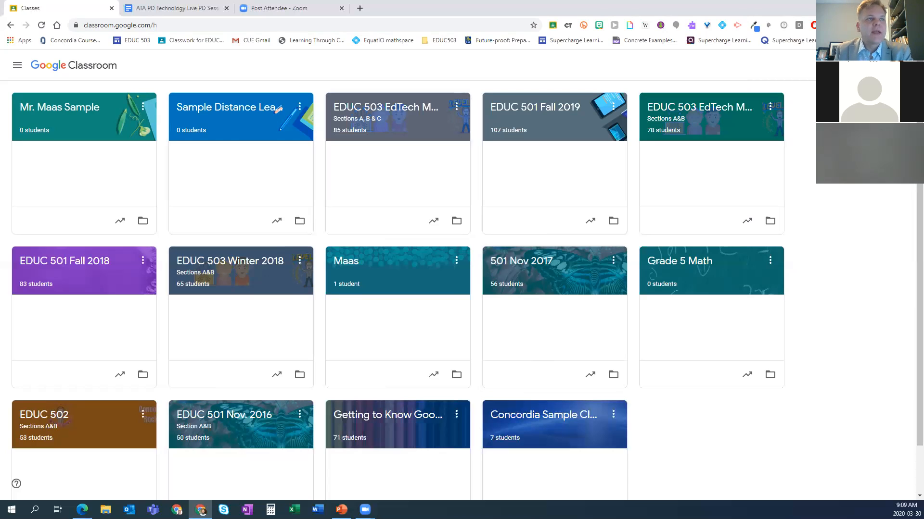
Step: Create a new class named "Monday Fun Day", leaving section, subject and room empty
{"action": "left_click", "coordinate": [854, 65]}
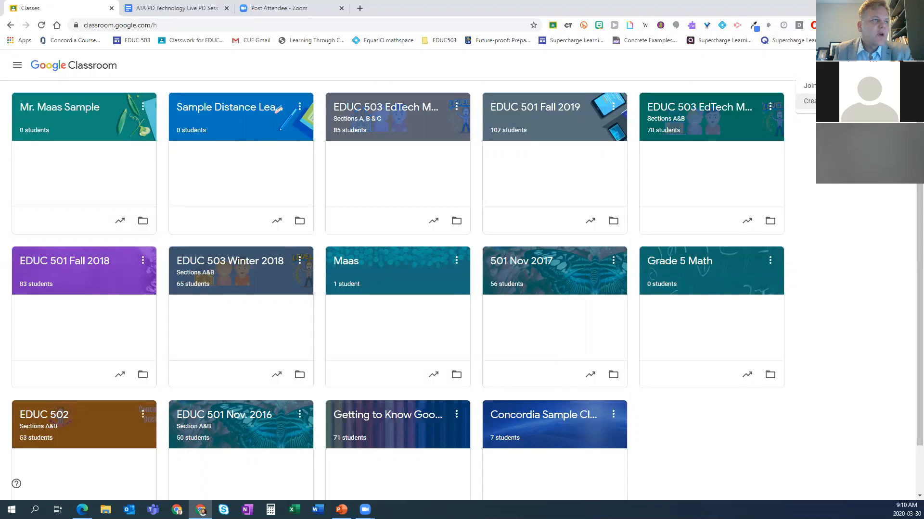
{"action": "left_click", "coordinate": [806, 101]}
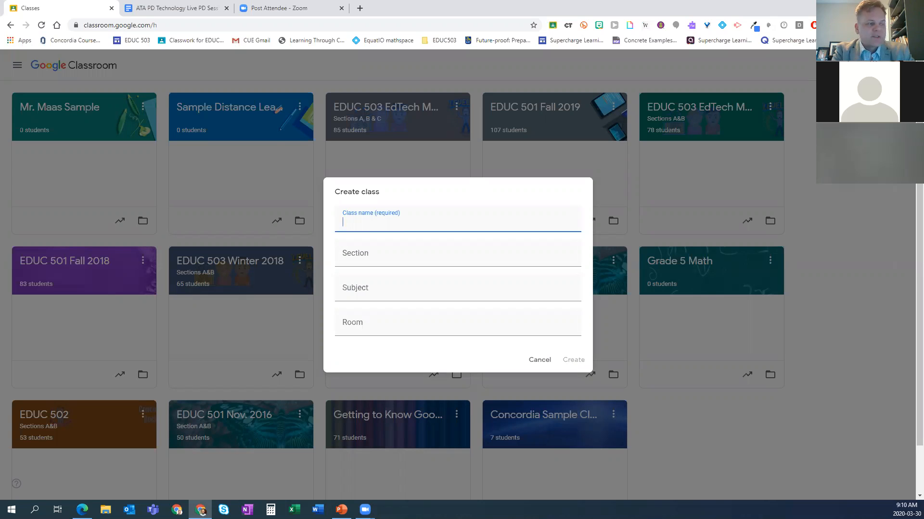
{"action": "type", "text": "Monday Fun Day"}
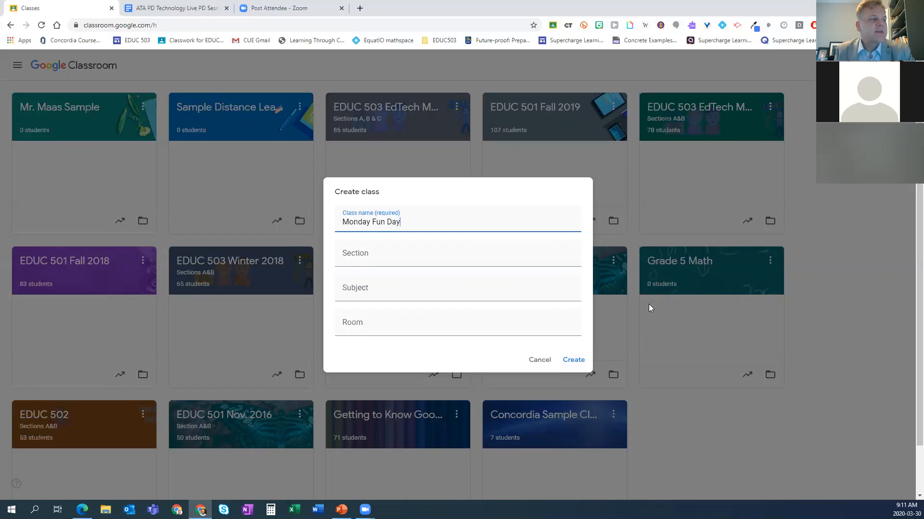
{"action": "left_click", "coordinate": [575, 361]}
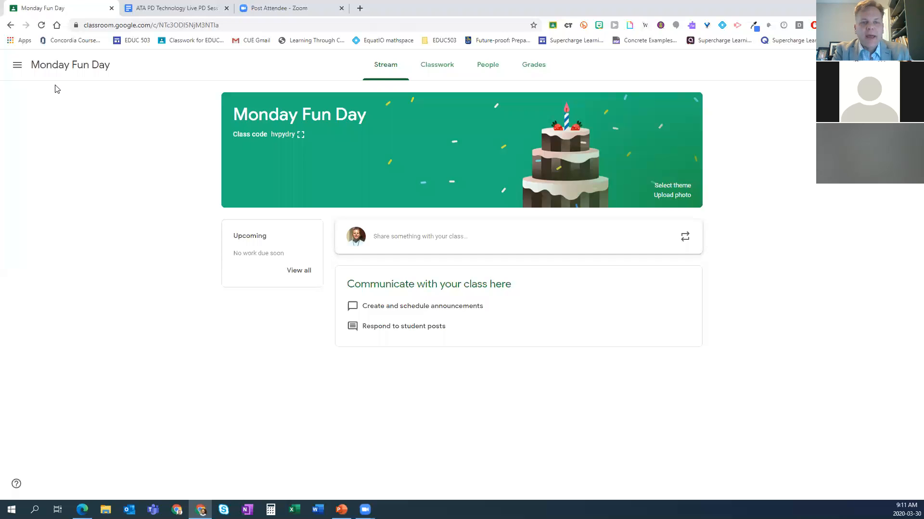
Step: Return from the Monday Fun Day class to the overview of all classes
{"action": "left_click", "coordinate": [16, 68]}
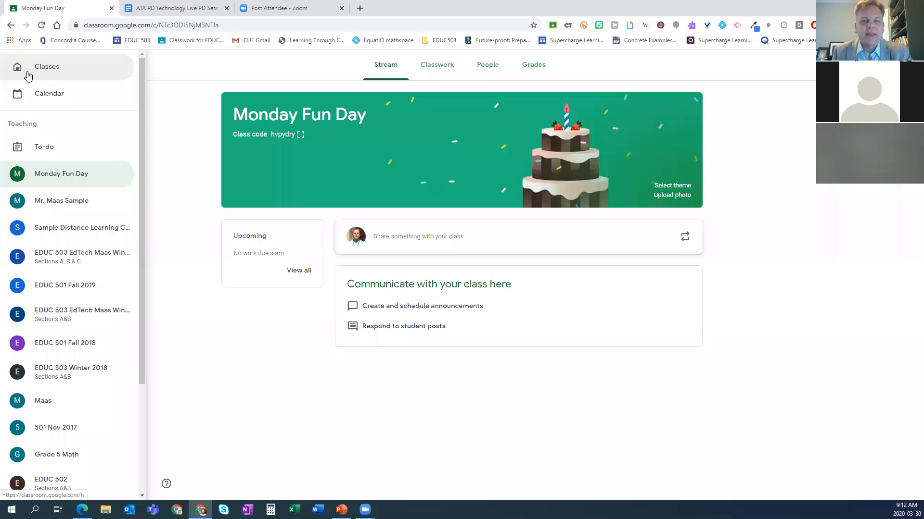
{"action": "left_click", "coordinate": [173, 101]}
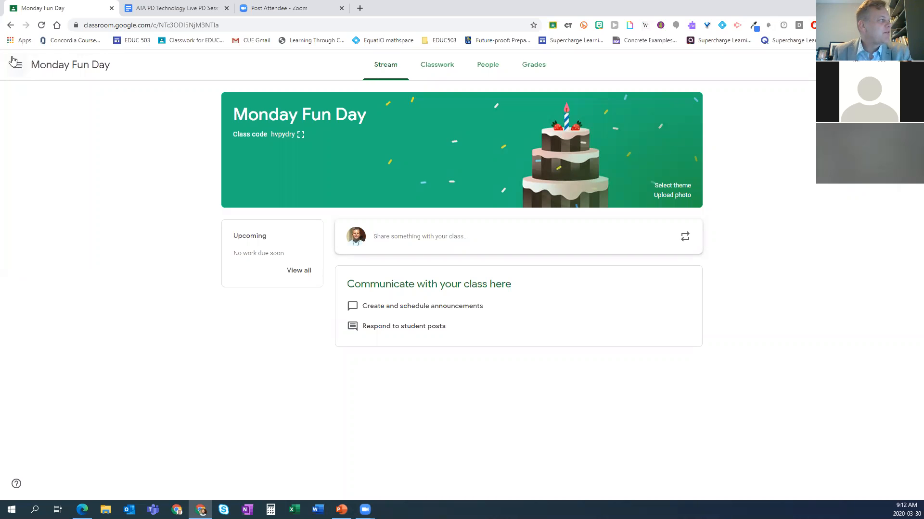
{"action": "left_click", "coordinate": [18, 71]}
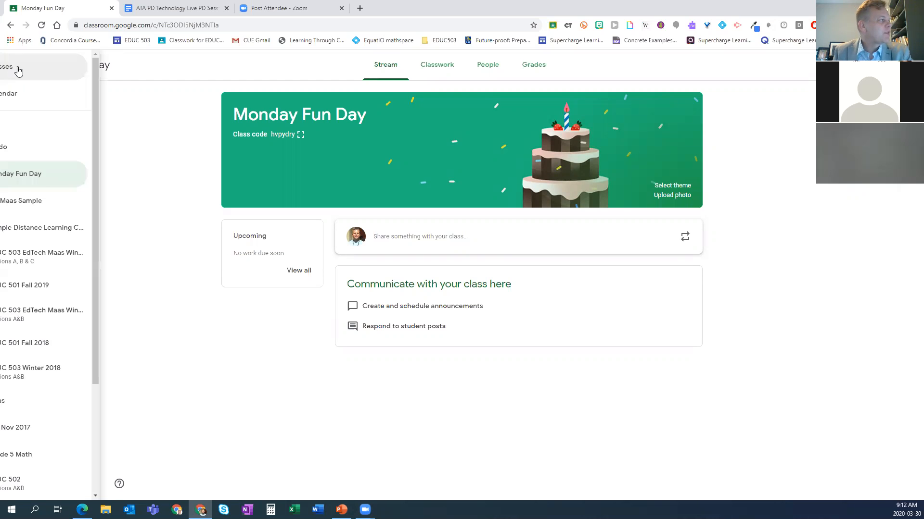
{"action": "left_click", "coordinate": [52, 80]}
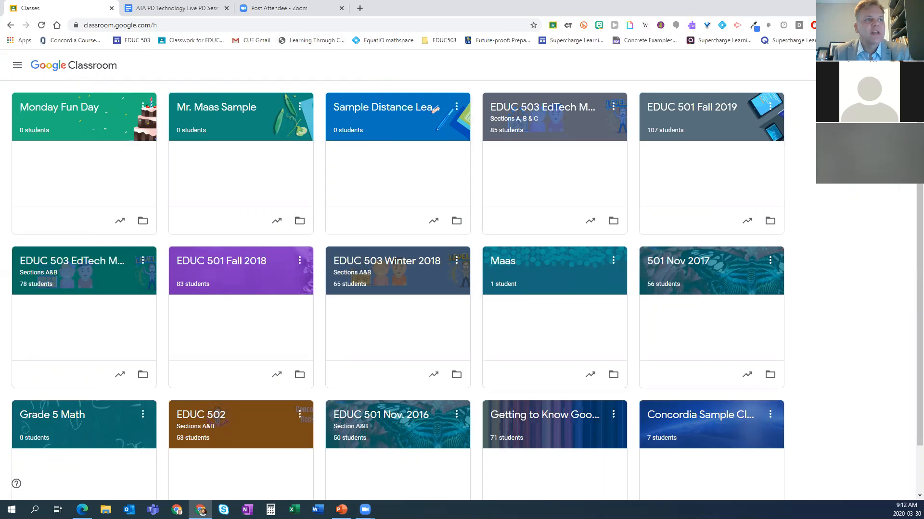
Step: View the Join class dialog with its class code field and cancel it without entering a code
{"action": "left_click", "coordinate": [849, 65]}
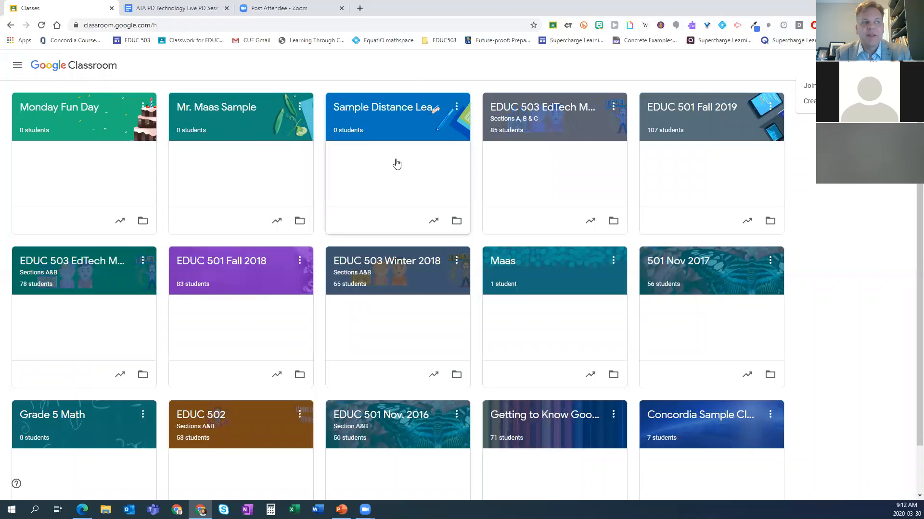
{"action": "left_click", "coordinate": [810, 90]}
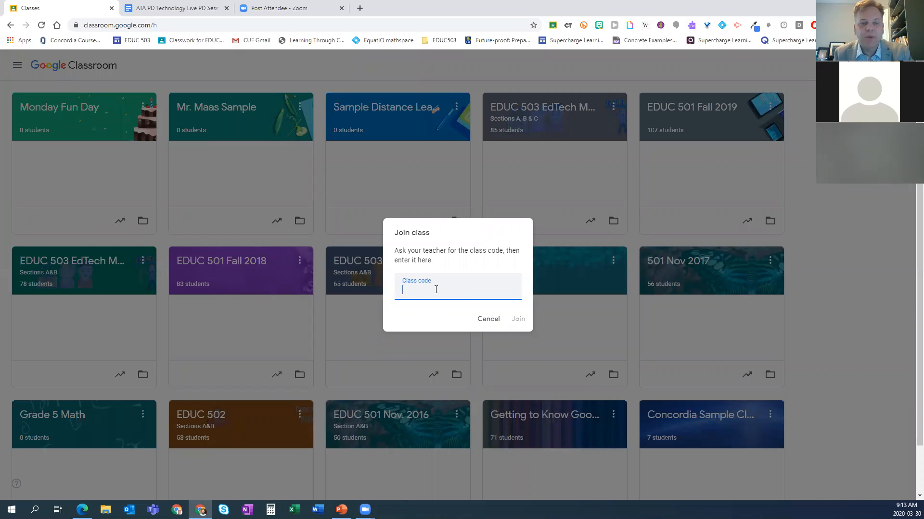
{"action": "left_click", "coordinate": [487, 320]}
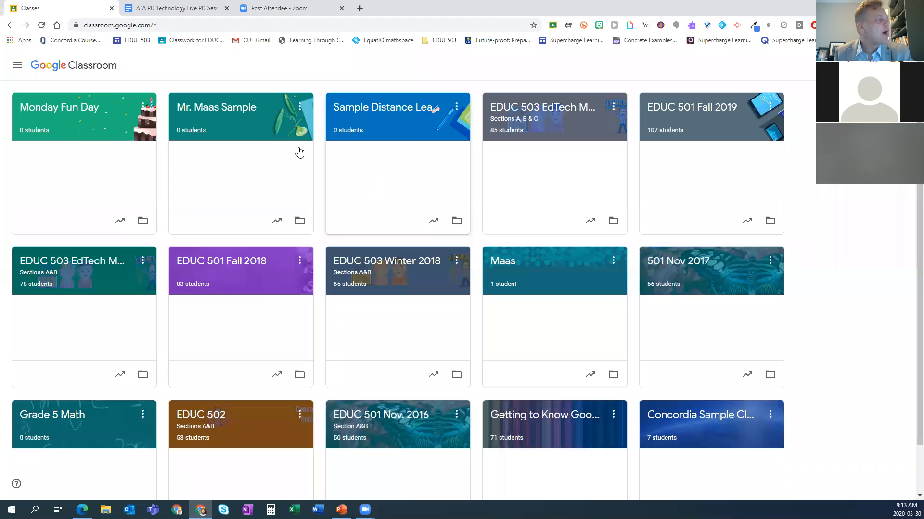
Step: Open the Monday Fun Day class from the class overview and show its Classwork page
{"action": "left_click", "coordinate": [17, 65]}
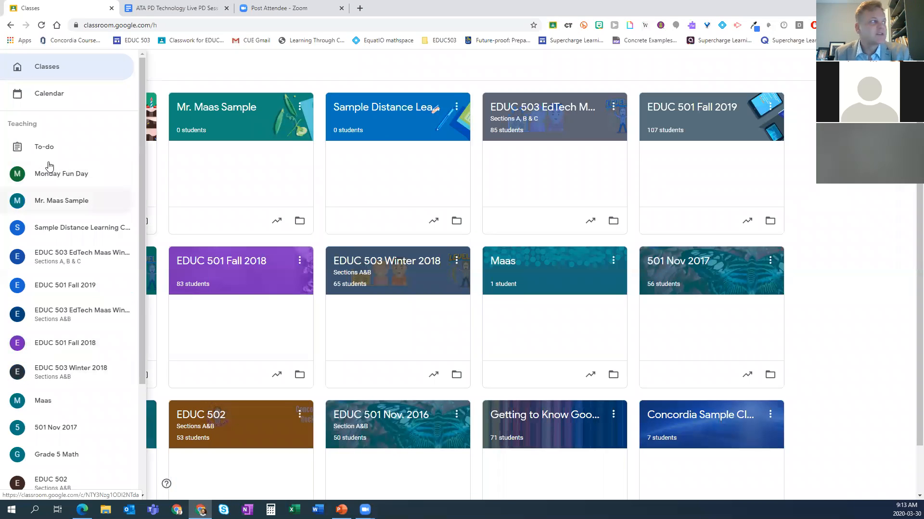
{"action": "left_click", "coordinate": [255, 72]}
{"action": "left_click", "coordinate": [61, 112]}
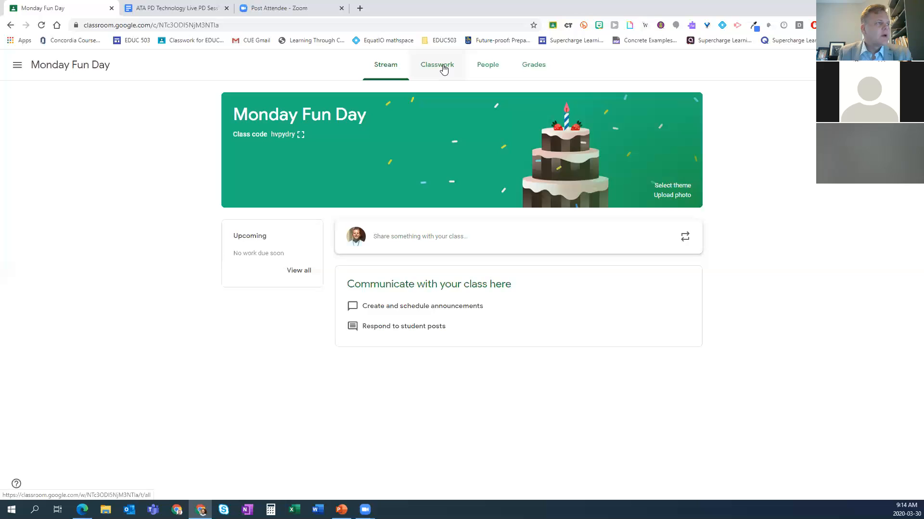
{"action": "left_click", "coordinate": [443, 69]}
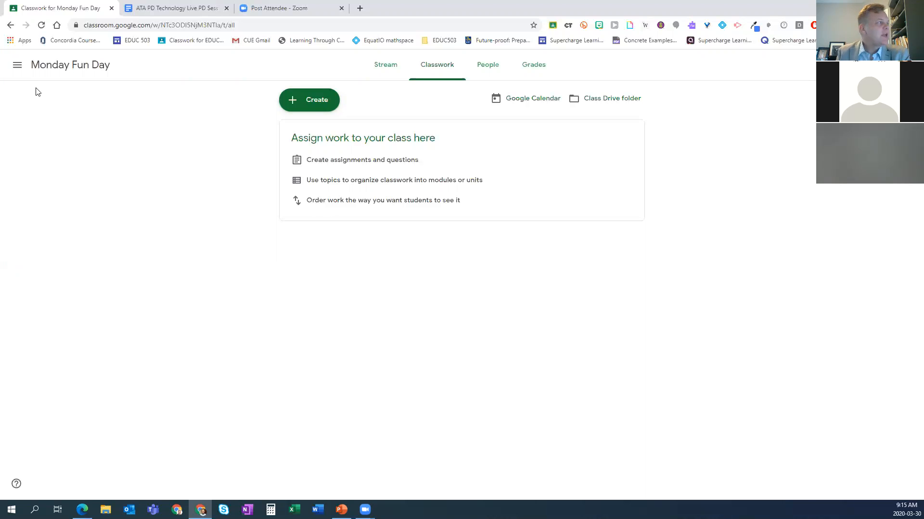
Step: Switch to the EDUC 503 EdTech Winter 2020 class for Sections A, B & C and show its Classwork page
{"action": "left_click", "coordinate": [14, 70]}
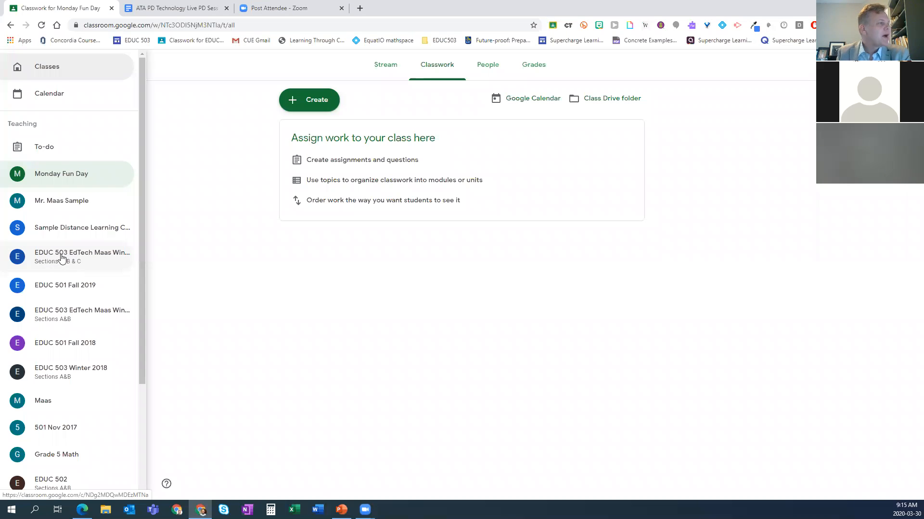
{"action": "left_click", "coordinate": [61, 259]}
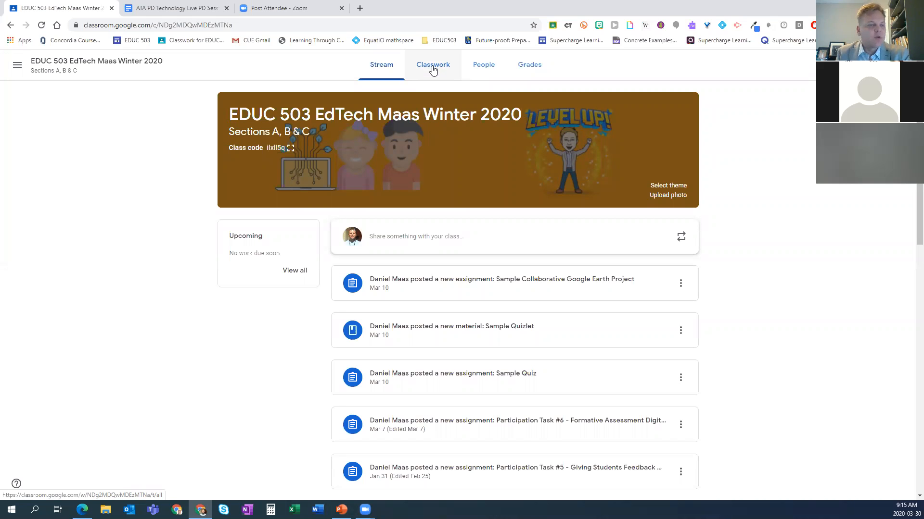
{"action": "left_click", "coordinate": [433, 69]}
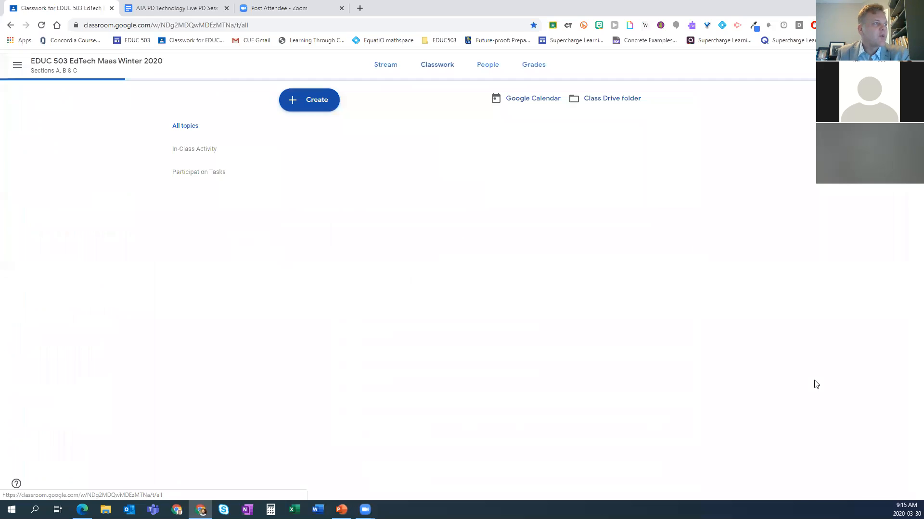
Step: Examine how the classwork is organized under the In-Class Activity and Participation Tasks topics
{"action": "scroll", "coordinate": [753, 340], "scroll_direction": "down", "scroll_amount": 4}
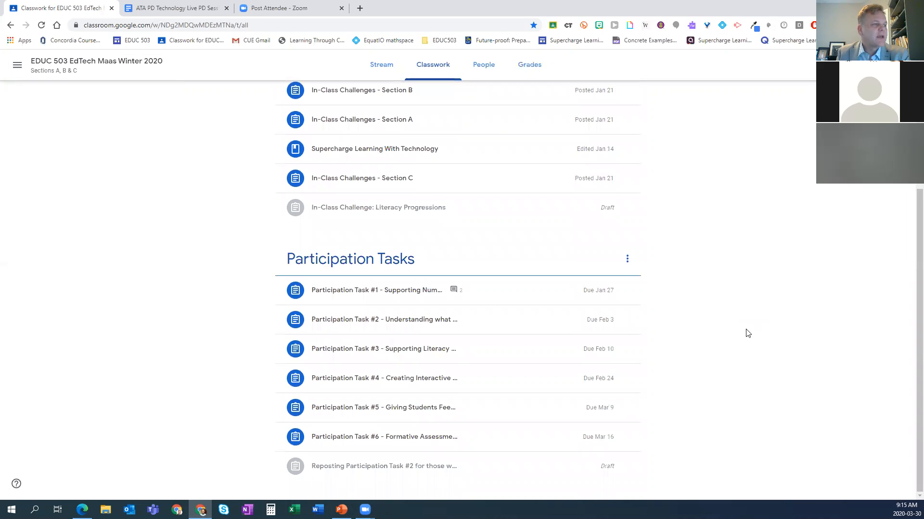
{"action": "scroll", "coordinate": [726, 334], "scroll_direction": "up", "scroll_amount": 4}
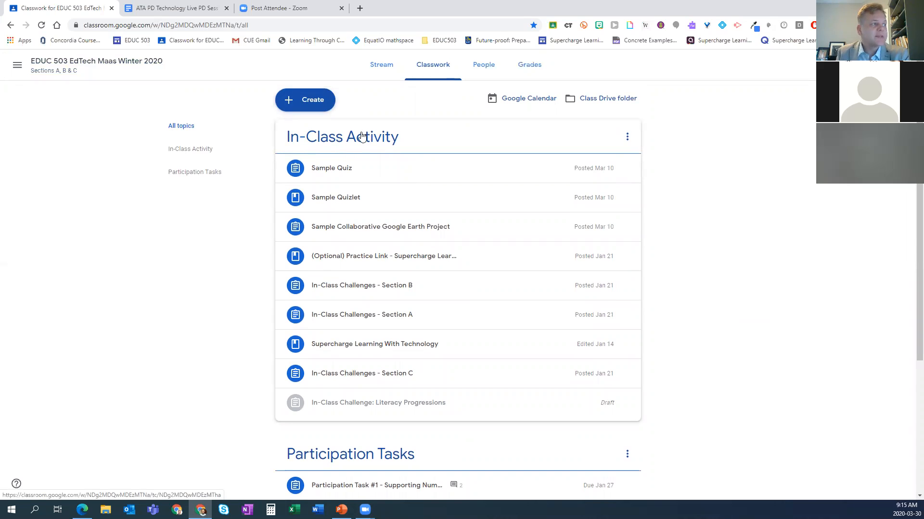
{"action": "scroll", "coordinate": [355, 199], "scroll_direction": "down", "scroll_amount": 4}
{"action": "scroll", "coordinate": [354, 168], "scroll_direction": "up", "scroll_amount": 3}
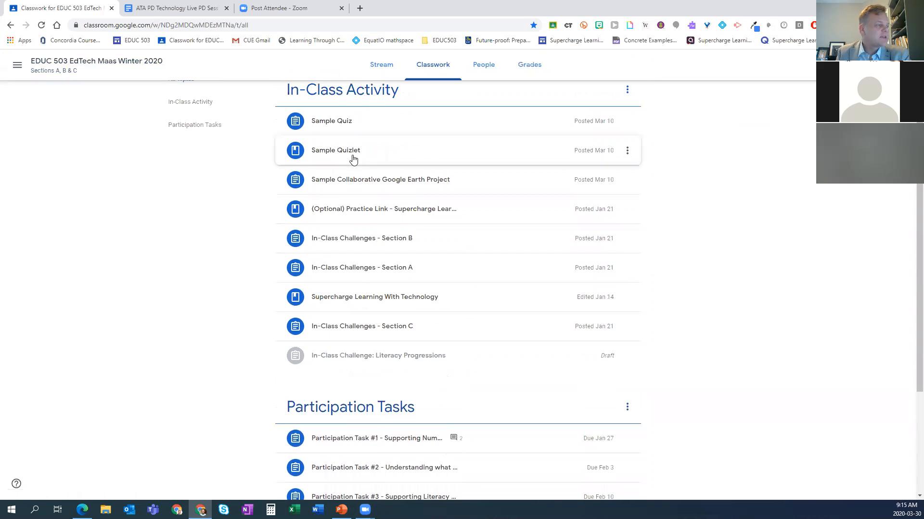
{"action": "scroll", "coordinate": [353, 159], "scroll_direction": "down", "scroll_amount": 3}
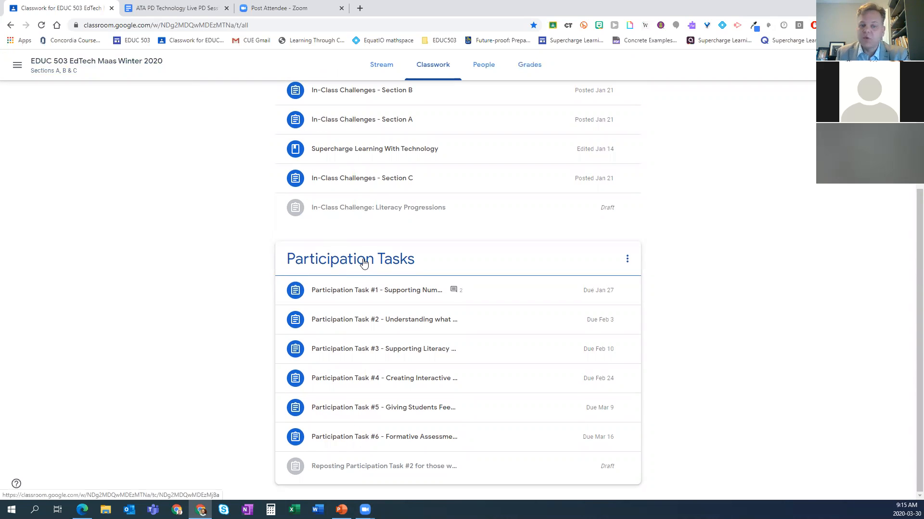
{"action": "scroll", "coordinate": [363, 262], "scroll_direction": "up", "scroll_amount": 3}
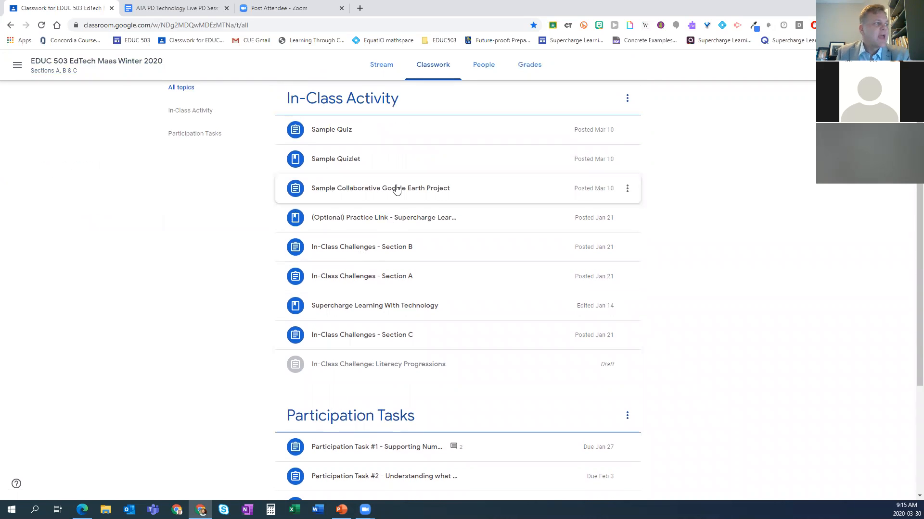
{"action": "scroll", "coordinate": [371, 270], "scroll_direction": "down", "scroll_amount": 3}
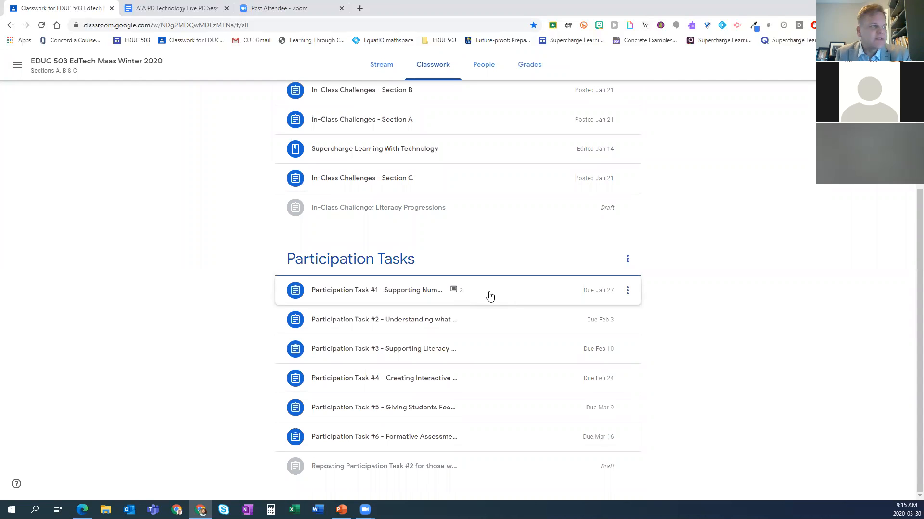
Step: Expand Participation Task #1 and review its instructions, submission status and attached links and videos
{"action": "left_click", "coordinate": [516, 295]}
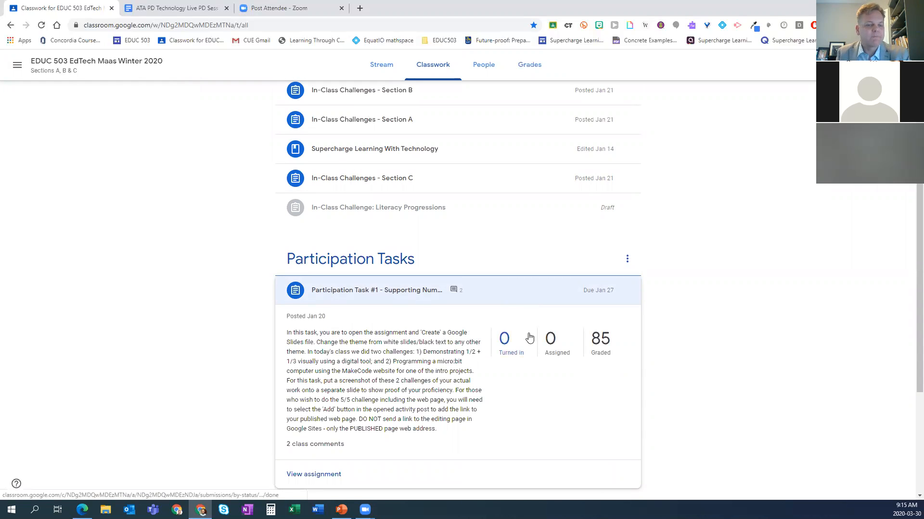
{"action": "scroll", "coordinate": [529, 338], "scroll_direction": "down", "scroll_amount": 1}
{"action": "scroll", "coordinate": [529, 337], "scroll_direction": "down", "scroll_amount": 1}
{"action": "scroll", "coordinate": [528, 337], "scroll_direction": "down", "scroll_amount": 2}
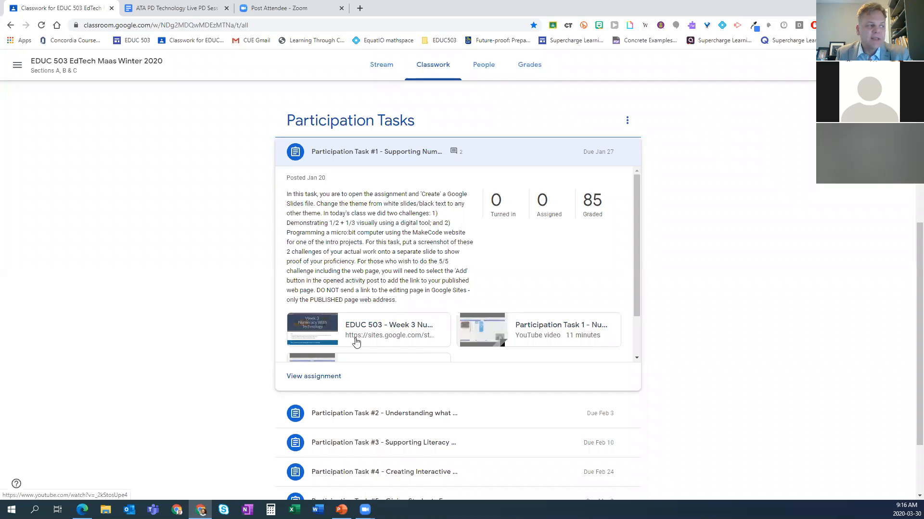
{"action": "scroll", "coordinate": [350, 347], "scroll_direction": "down", "scroll_amount": 2}
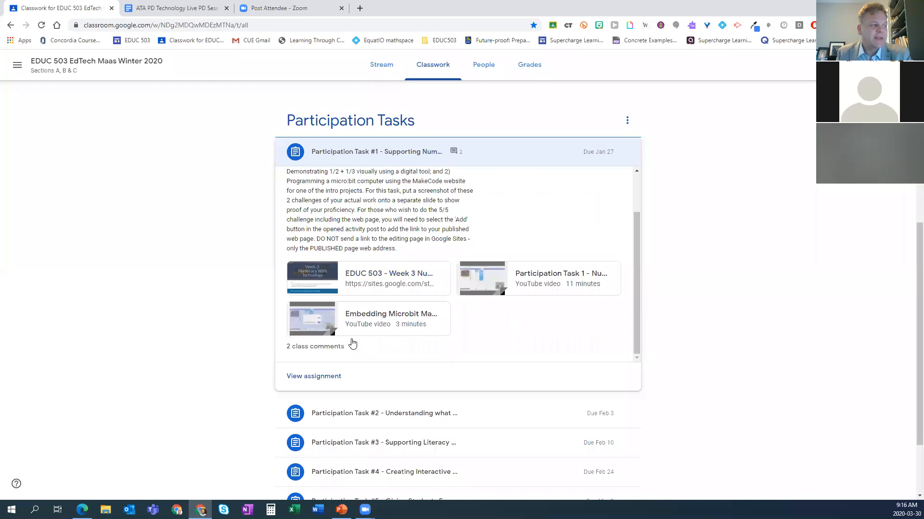
{"action": "scroll", "coordinate": [352, 342], "scroll_direction": "up", "scroll_amount": 1}
{"action": "scroll", "coordinate": [353, 342], "scroll_direction": "up", "scroll_amount": 1}
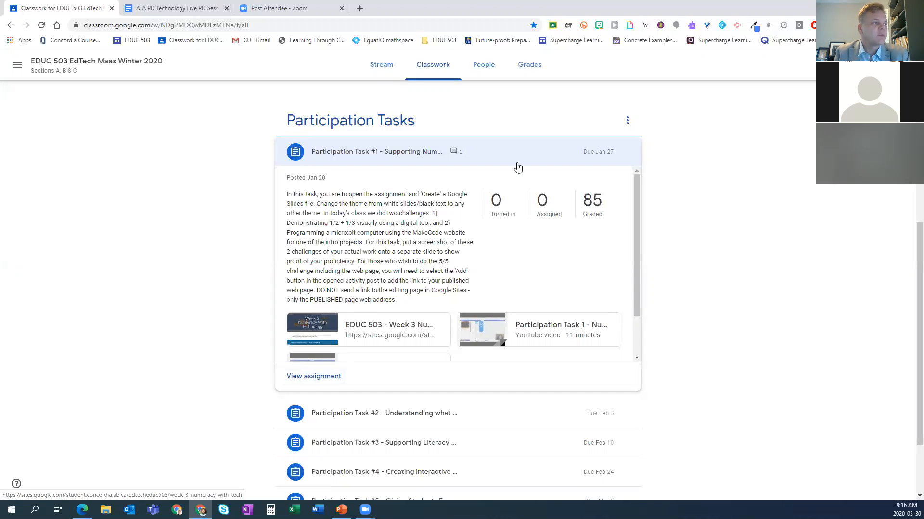
Step: Collapse Participation Task #1, then expand Participation Task #2 to review its instructions and submission status, and collapse it again
{"action": "left_click", "coordinate": [345, 151]}
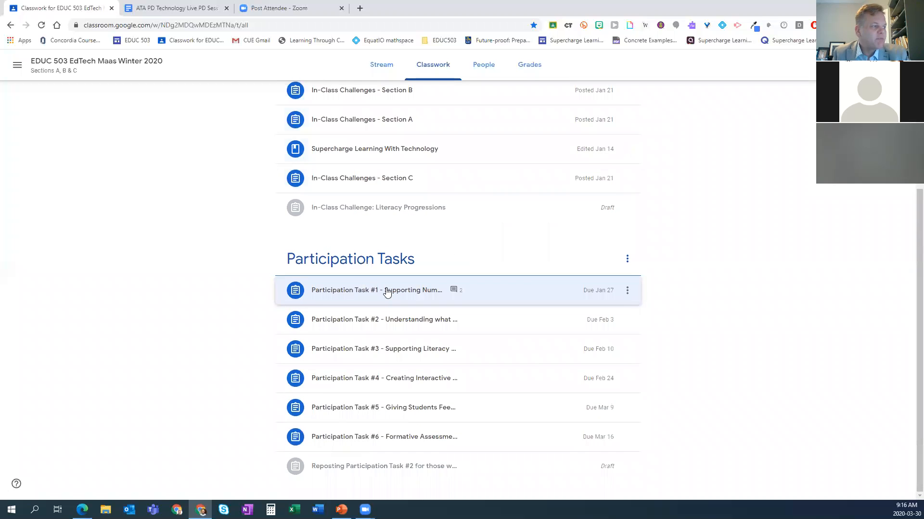
{"action": "left_click", "coordinate": [467, 326]}
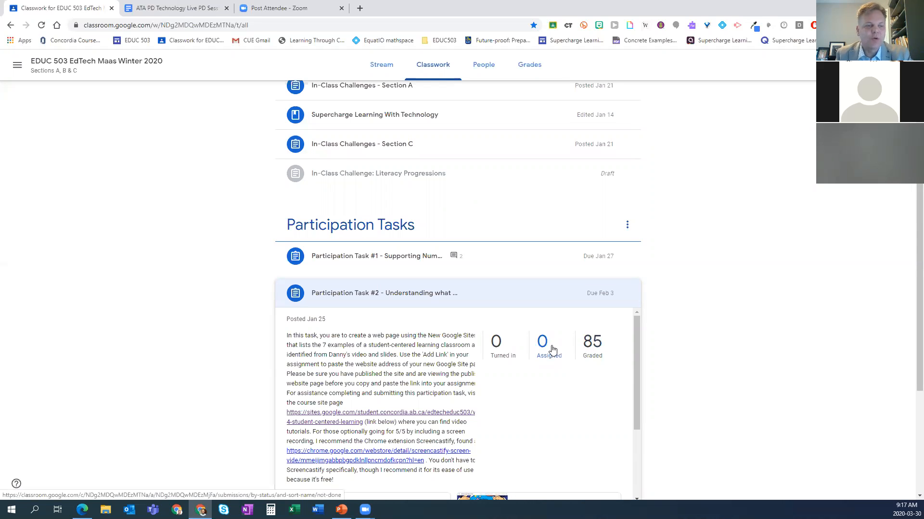
{"action": "left_click", "coordinate": [507, 301]}
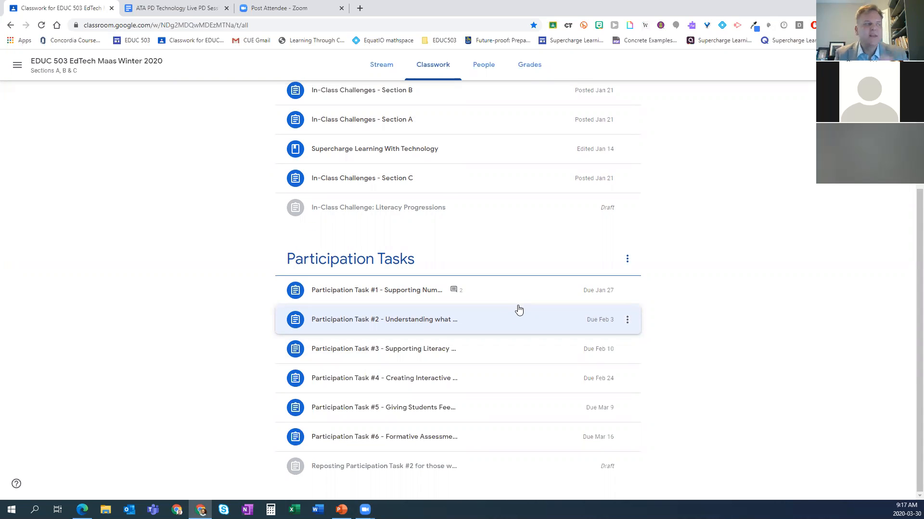
{"action": "scroll", "coordinate": [517, 303], "scroll_direction": "up", "scroll_amount": 4}
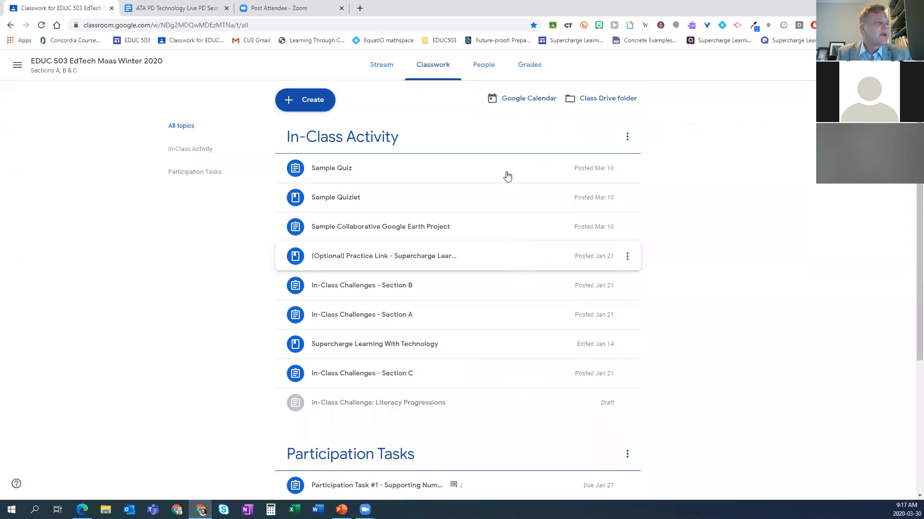
Step: Show the People page of the EDUC 503 class, look at the student invitation form and dismiss it without inviting anyone
{"action": "left_click", "coordinate": [481, 65]}
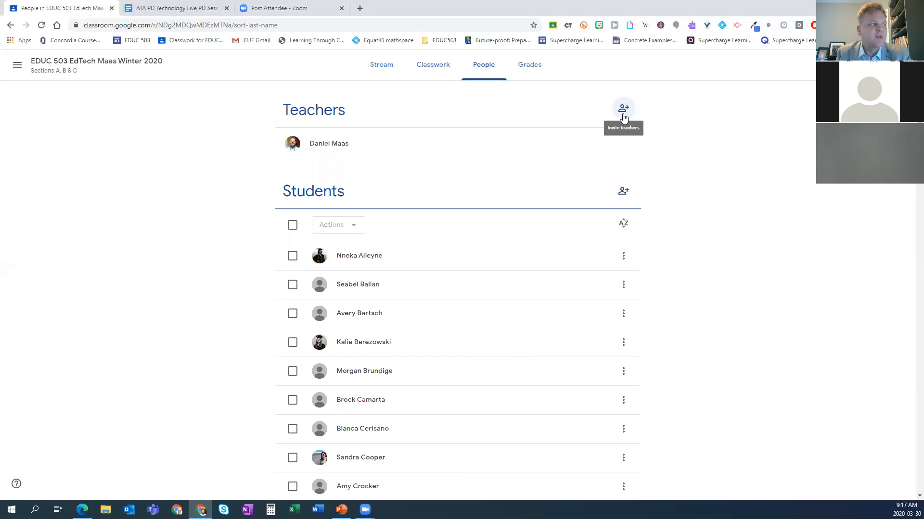
{"action": "left_click", "coordinate": [623, 195]}
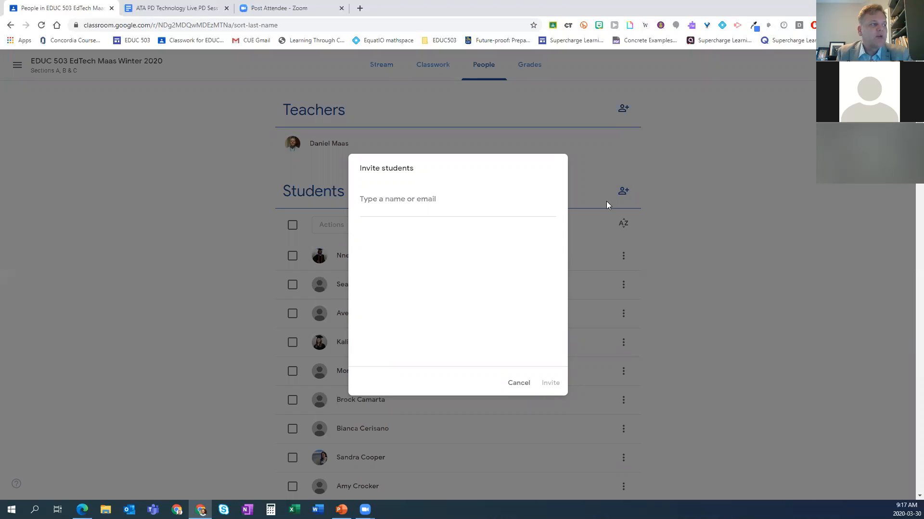
{"action": "left_click", "coordinate": [519, 384]}
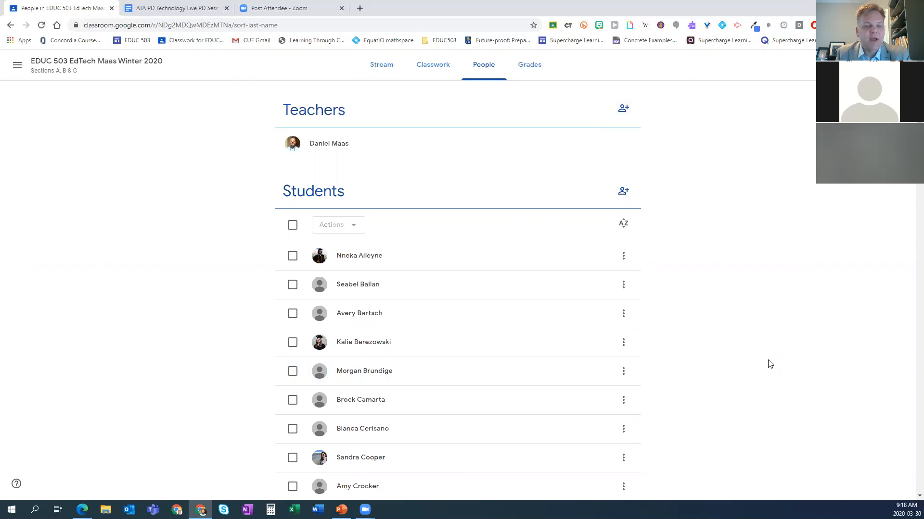
Step: Return to the overview of all classes and open the Monday Fun Day class
{"action": "left_click", "coordinate": [18, 66]}
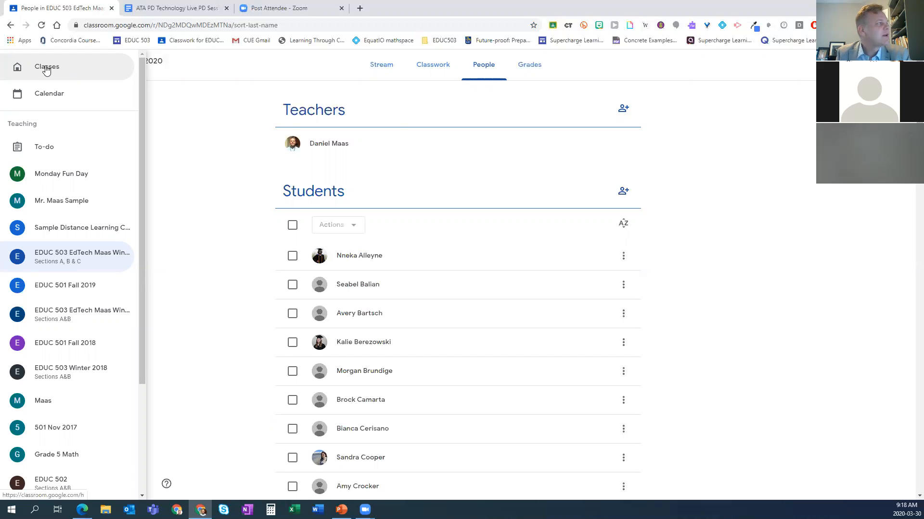
{"action": "left_click", "coordinate": [46, 68]}
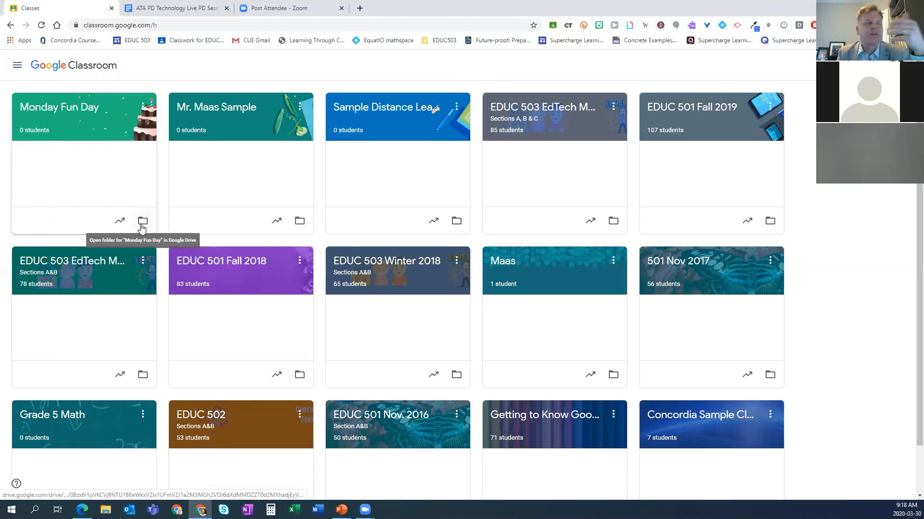
{"action": "left_click", "coordinate": [72, 110]}
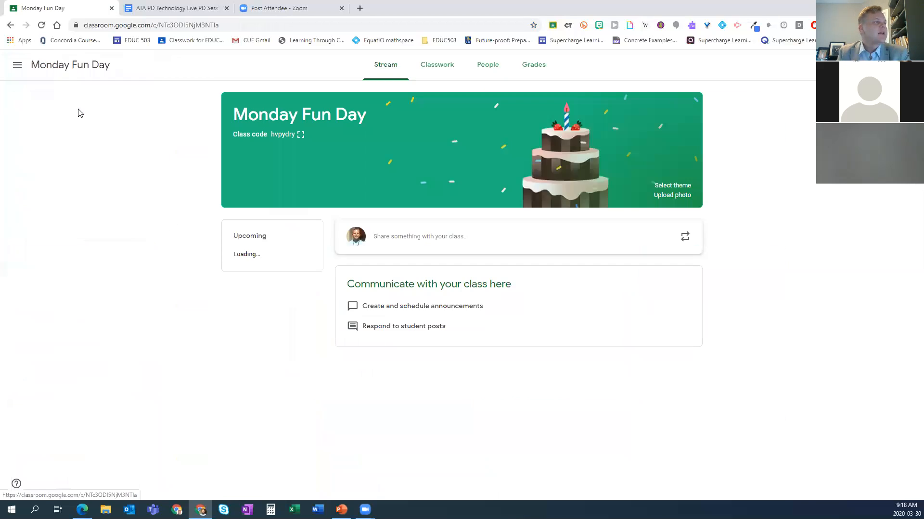
Step: View Monday Fun Day's People page and its teacher invitation form, dismiss the form, and show the Grades page
{"action": "left_click", "coordinate": [488, 70]}
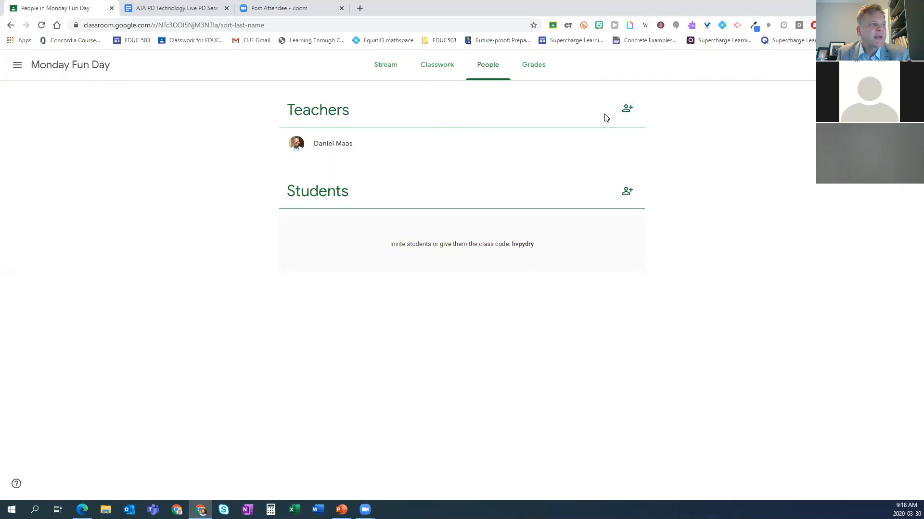
{"action": "left_click", "coordinate": [627, 111]}
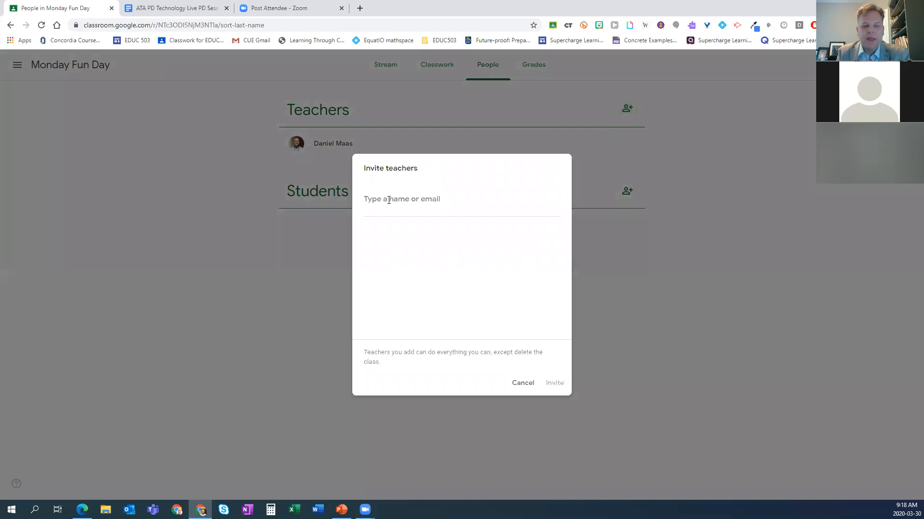
{"action": "left_click", "coordinate": [521, 383]}
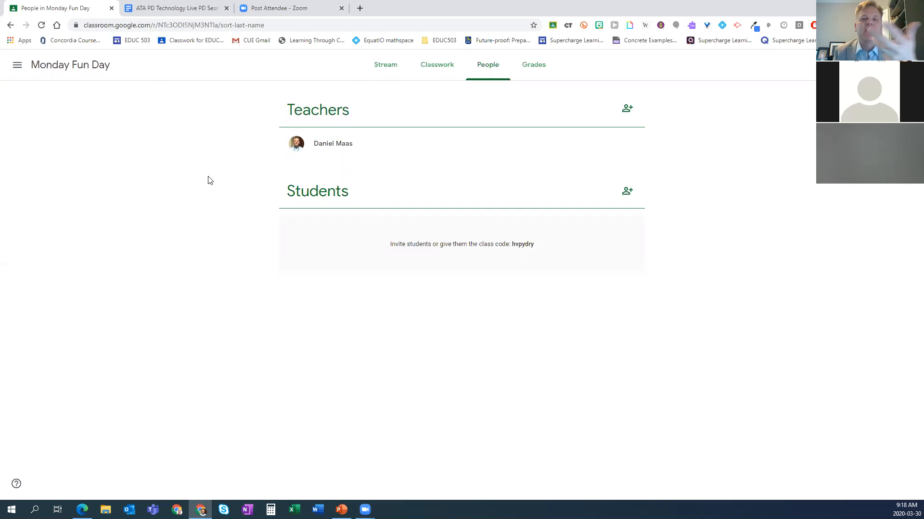
{"action": "left_click", "coordinate": [521, 78]}
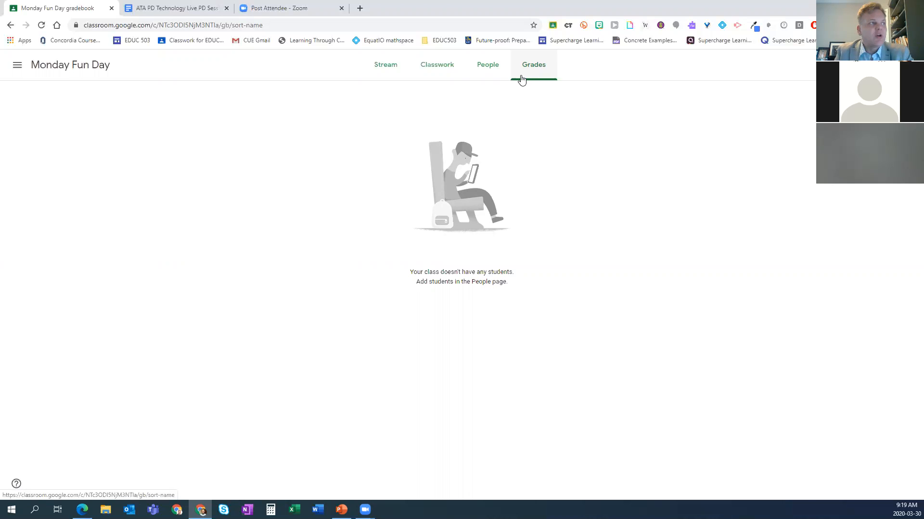
Step: On the Monday Fun Day Stream page, display the class code in large format, highlight it and close the display
{"action": "left_click", "coordinate": [384, 63]}
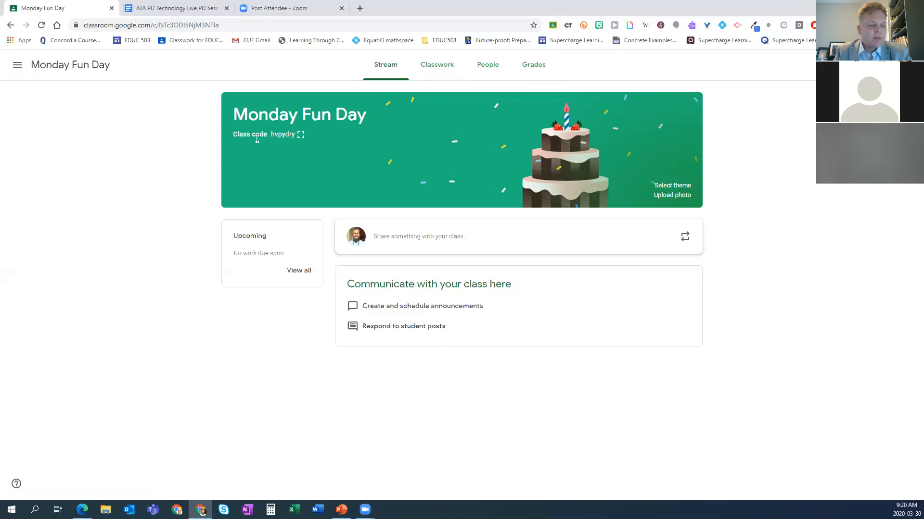
{"action": "key", "text": "ctrl+plus"}
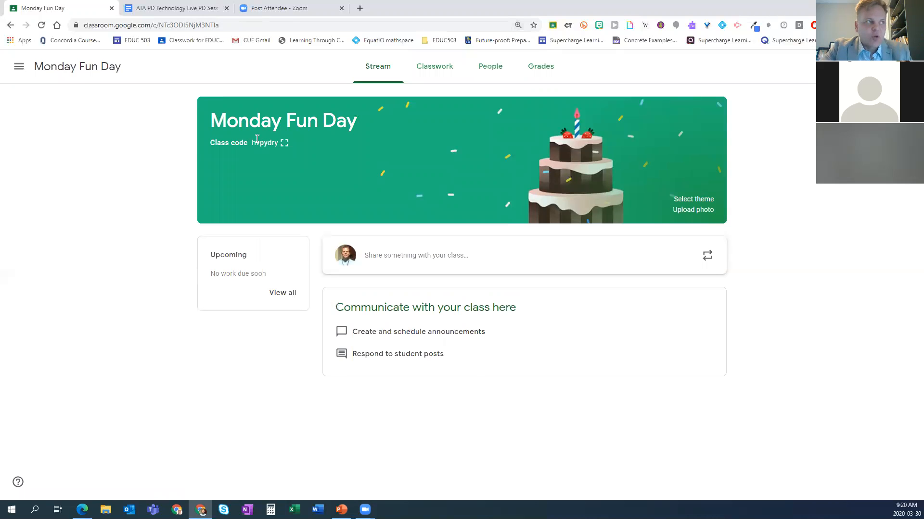
{"action": "key", "text": "ctrl+plus"}
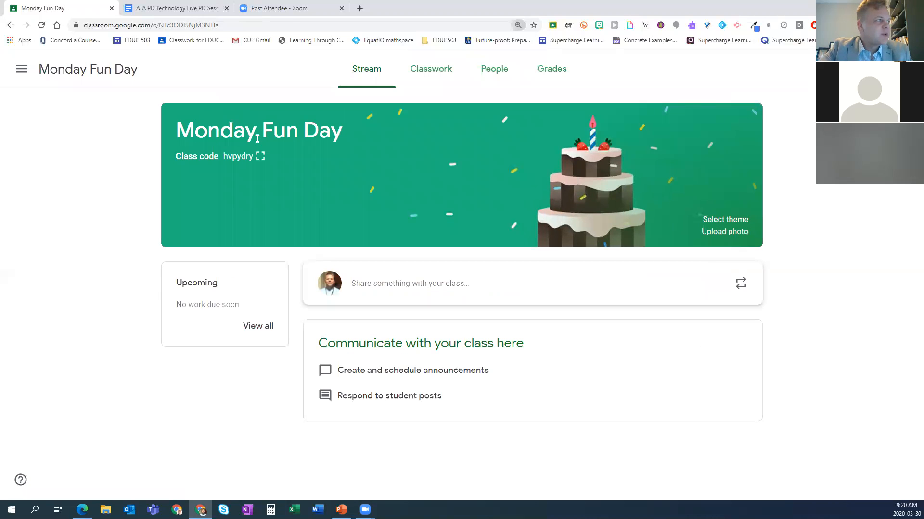
{"action": "key", "text": "ctrl+plus"}
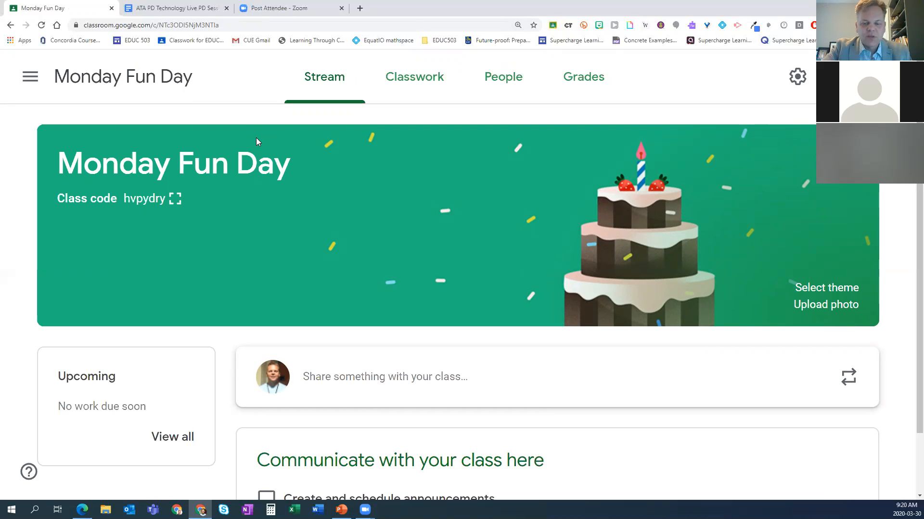
{"action": "key", "text": "ctrl+0"}
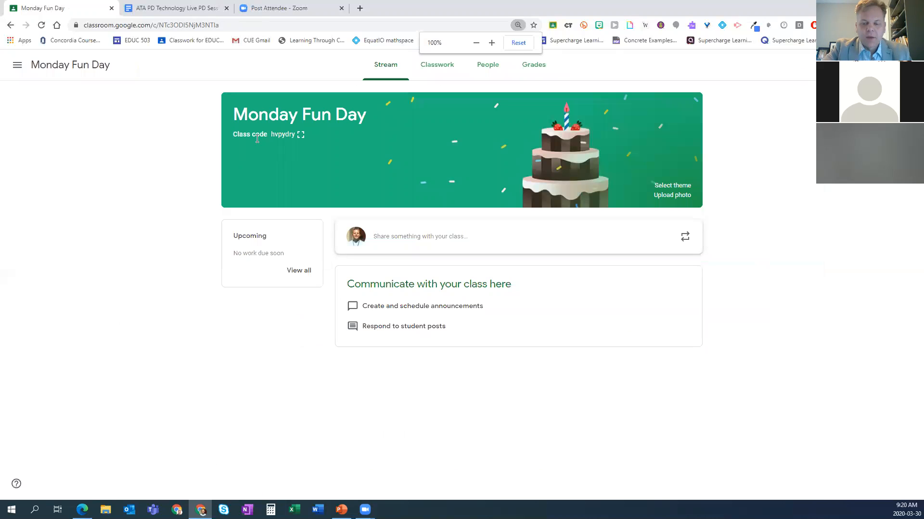
{"action": "key", "text": "ctrl+plus"}
{"action": "key", "text": "ctrl+plus"}
{"action": "key", "text": "ctrl+plus"}
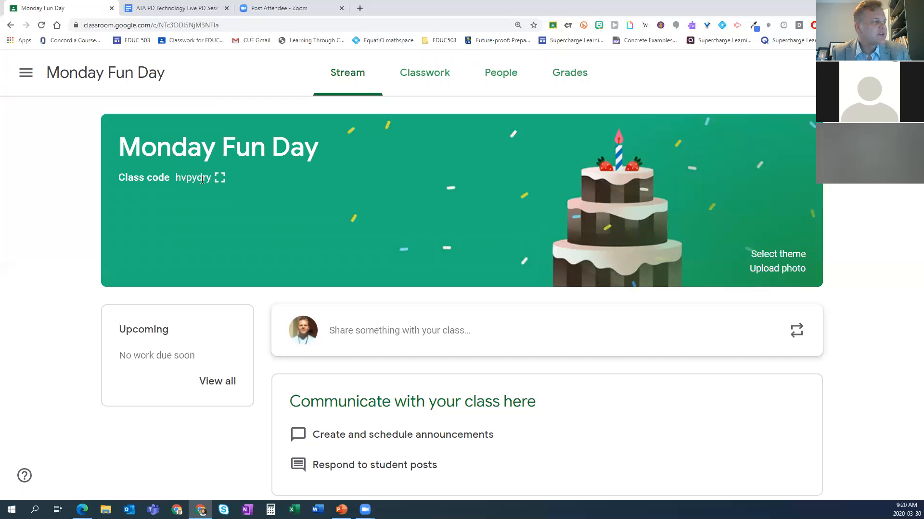
{"action": "left_click", "coordinate": [219, 178]}
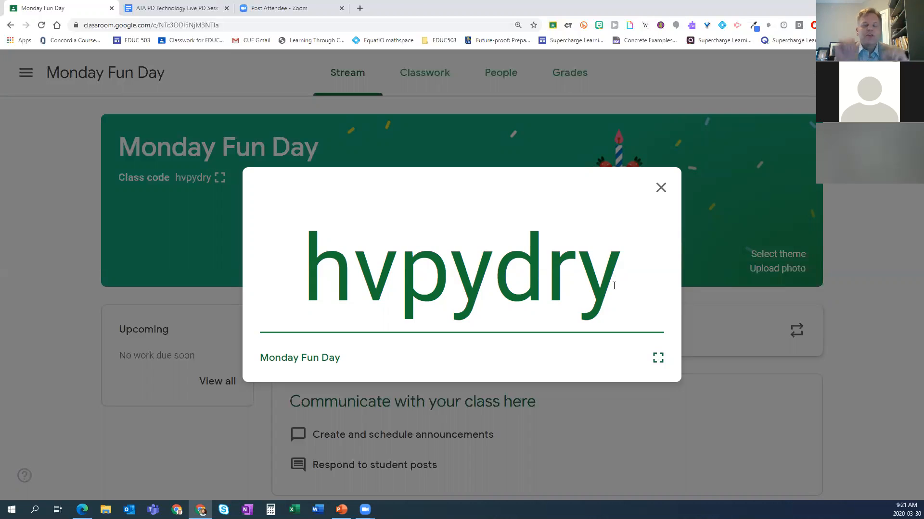
{"action": "left_click_drag", "start_coordinate": [616, 286], "coordinate": [316, 285]}
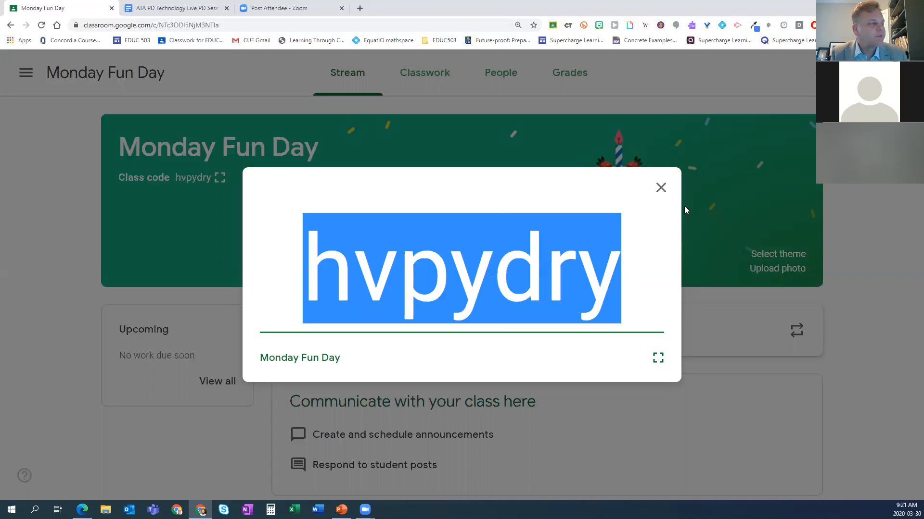
{"action": "left_click", "coordinate": [661, 189]}
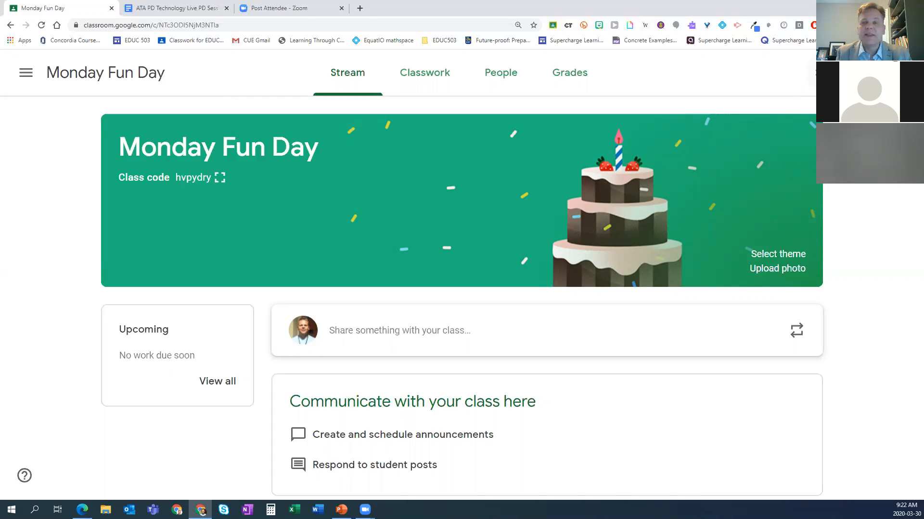
Step: Open the Monday Fun Day class settings and review the Class Details fields and the General options
{"action": "left_click", "coordinate": [813, 73]}
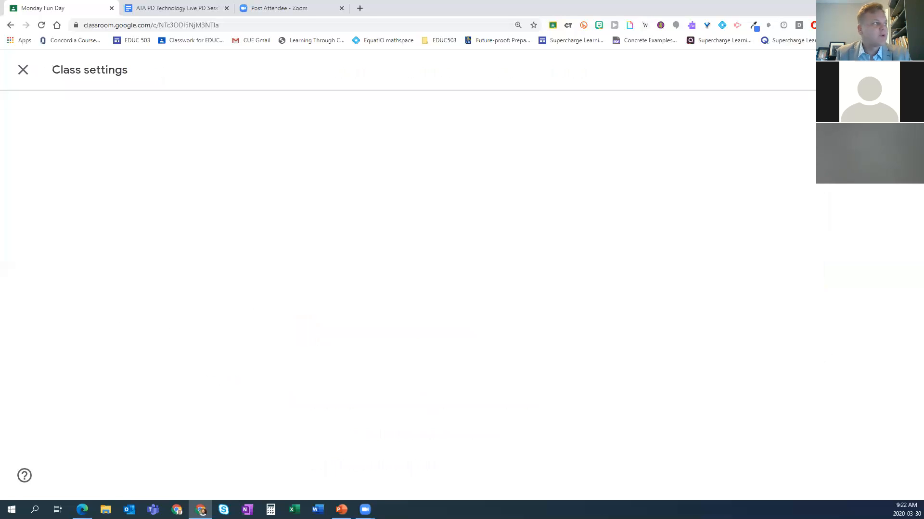
{"action": "scroll", "coordinate": [598, 229], "scroll_direction": "down", "scroll_amount": 2}
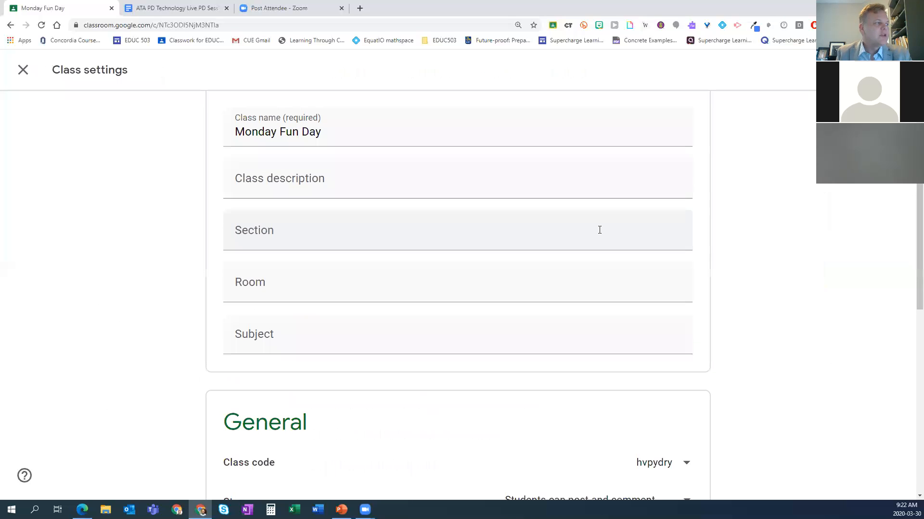
{"action": "scroll", "coordinate": [462, 214], "scroll_direction": "up", "scroll_amount": 2}
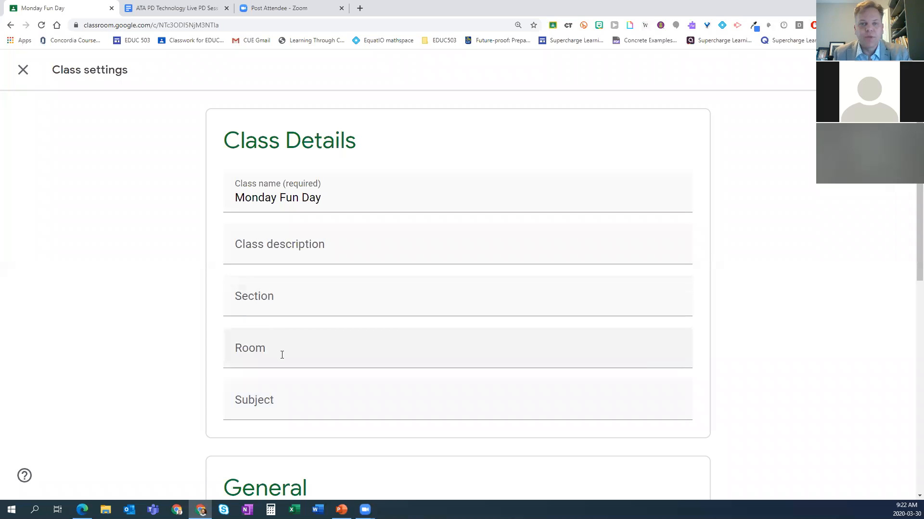
{"action": "scroll", "coordinate": [282, 355], "scroll_direction": "down", "scroll_amount": 1}
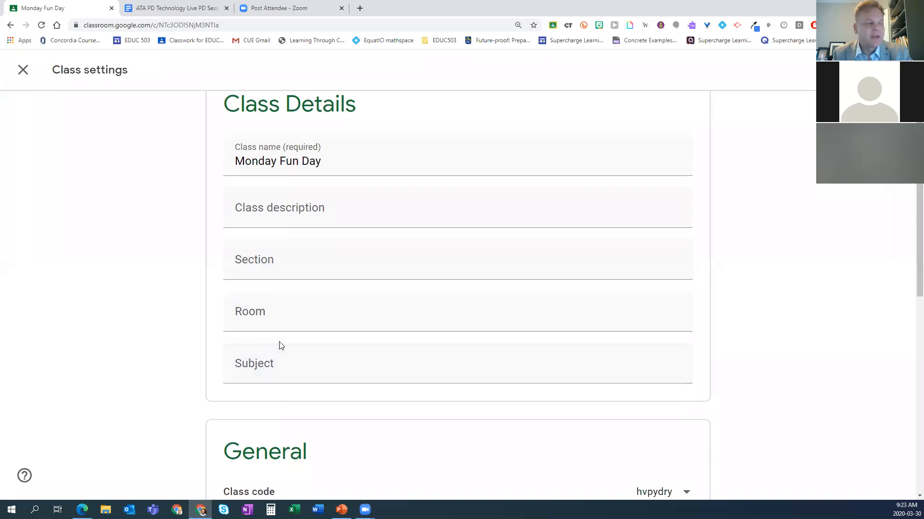
{"action": "scroll", "coordinate": [281, 345], "scroll_direction": "down", "scroll_amount": 4}
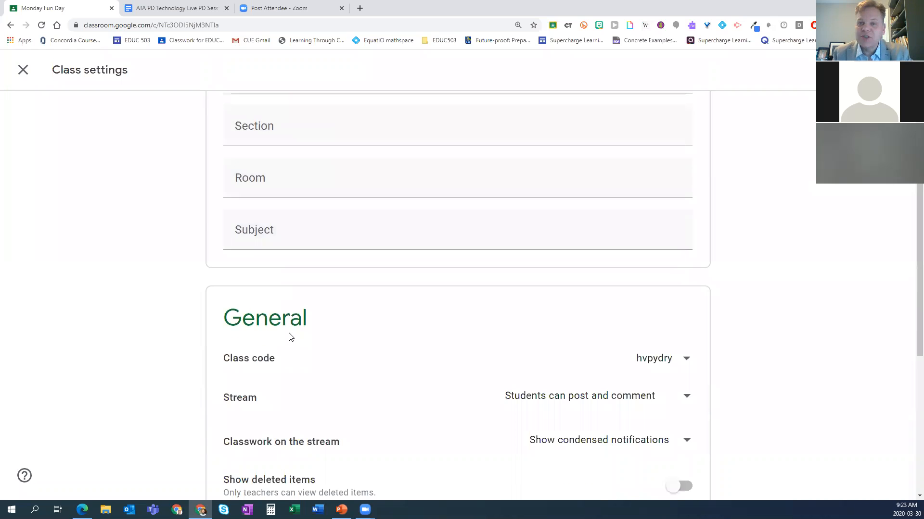
{"action": "scroll", "coordinate": [292, 334], "scroll_direction": "down", "scroll_amount": 1}
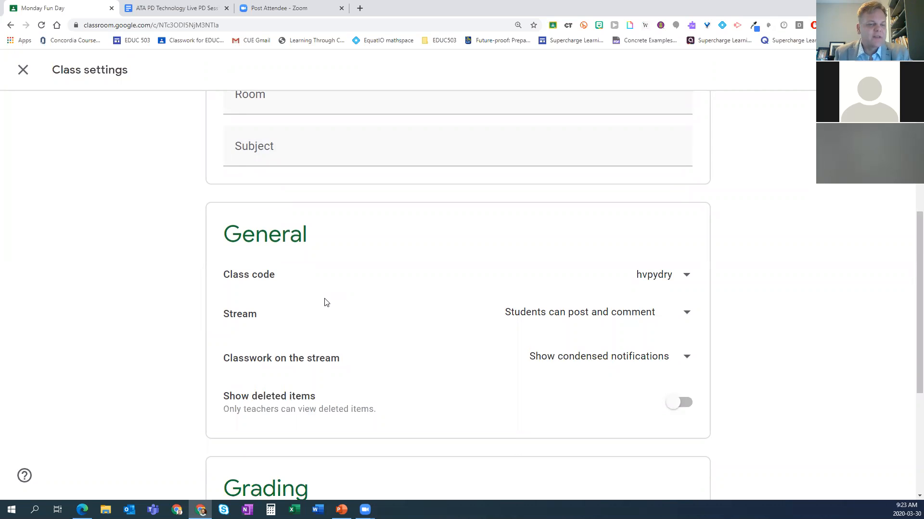
{"action": "scroll", "coordinate": [323, 301], "scroll_direction": "down", "scroll_amount": 1}
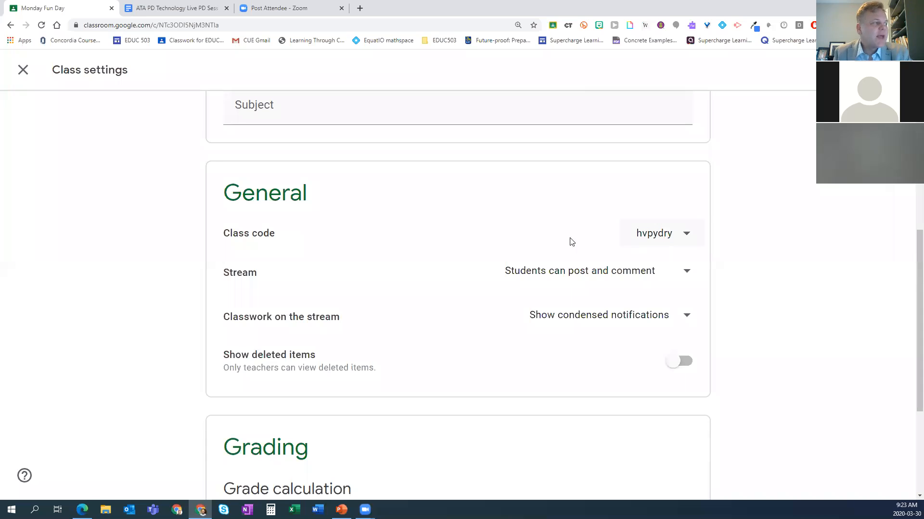
Step: Review the available actions for the class code in the General settings and reset it to generate a new code
{"action": "left_click", "coordinate": [686, 238]}
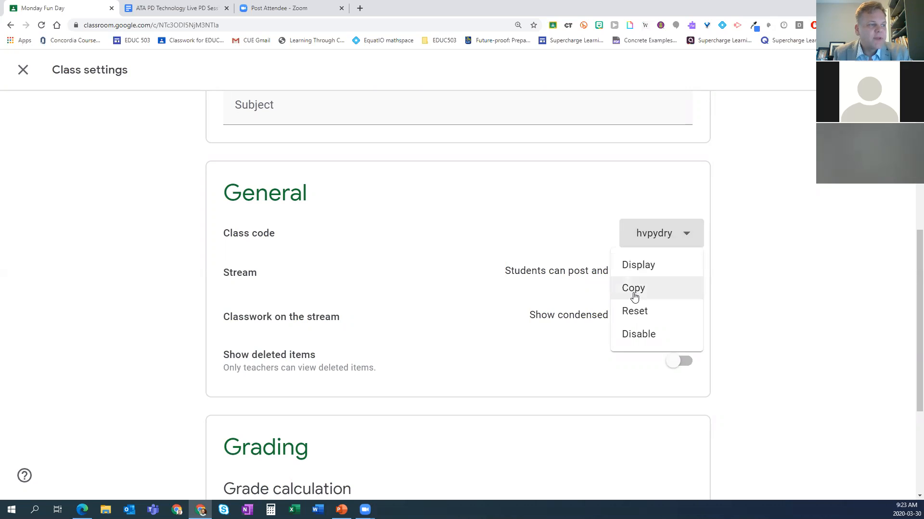
{"action": "left_click", "coordinate": [783, 268]}
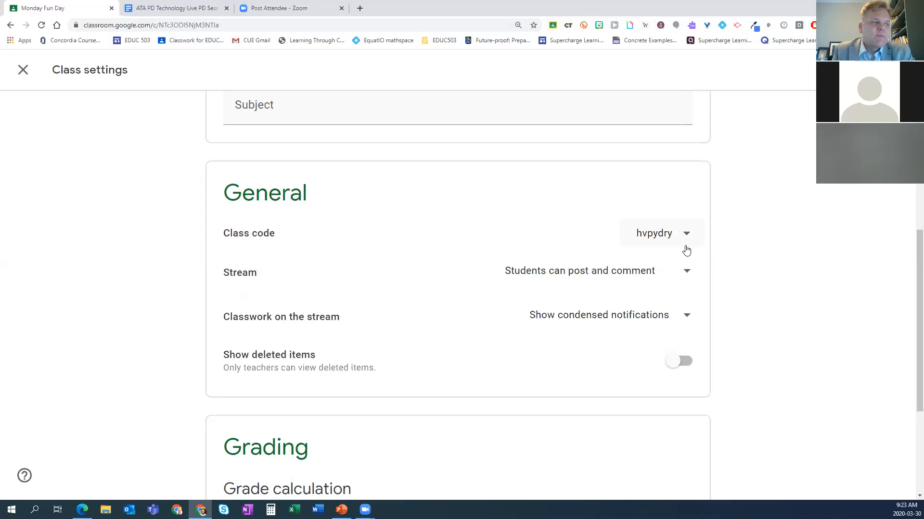
{"action": "left_click", "coordinate": [686, 240]}
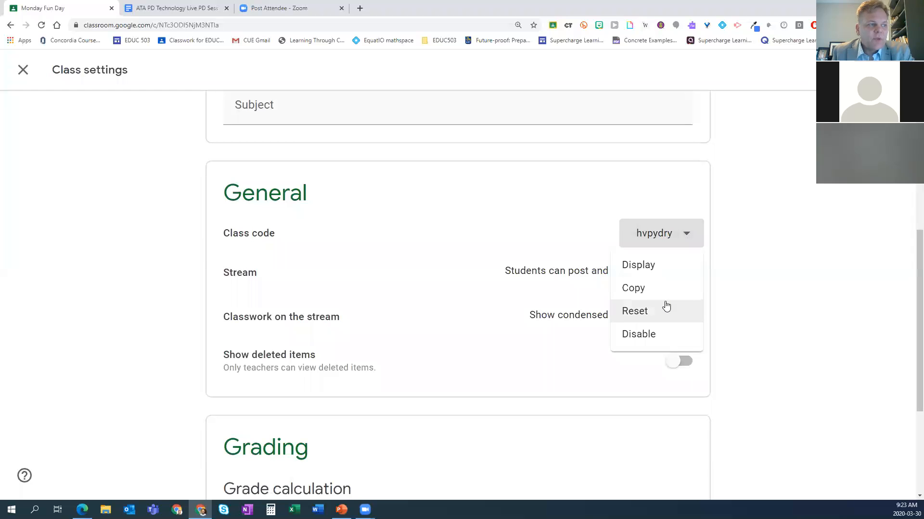
{"action": "left_click", "coordinate": [634, 315]}
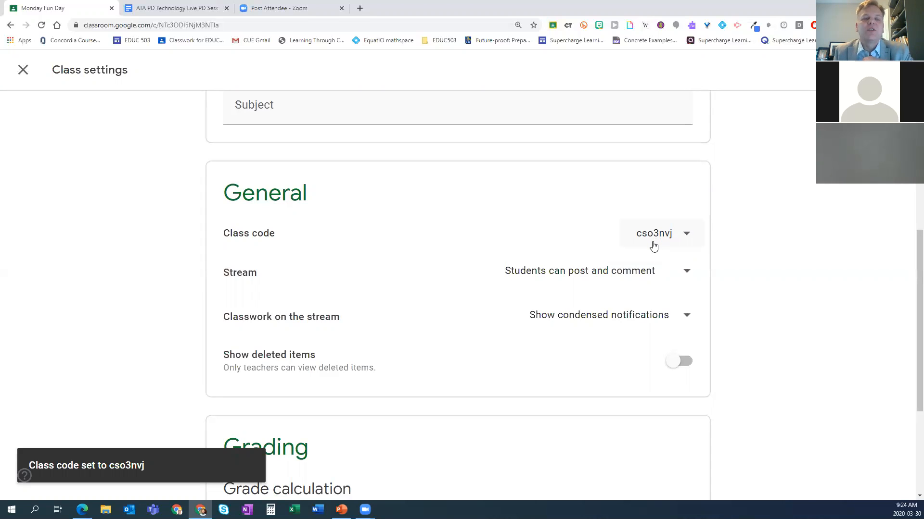
{"action": "left_click", "coordinate": [685, 236]}
{"action": "left_click", "coordinate": [685, 234]}
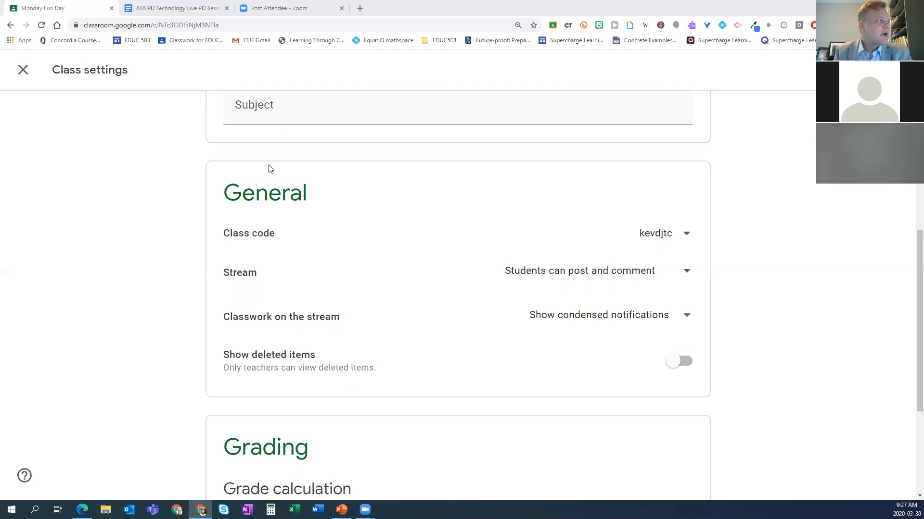
Step: Set the Stream permission in the Monday Fun Day class settings to "Only teachers can post or comment"
{"action": "left_click", "coordinate": [19, 74]}
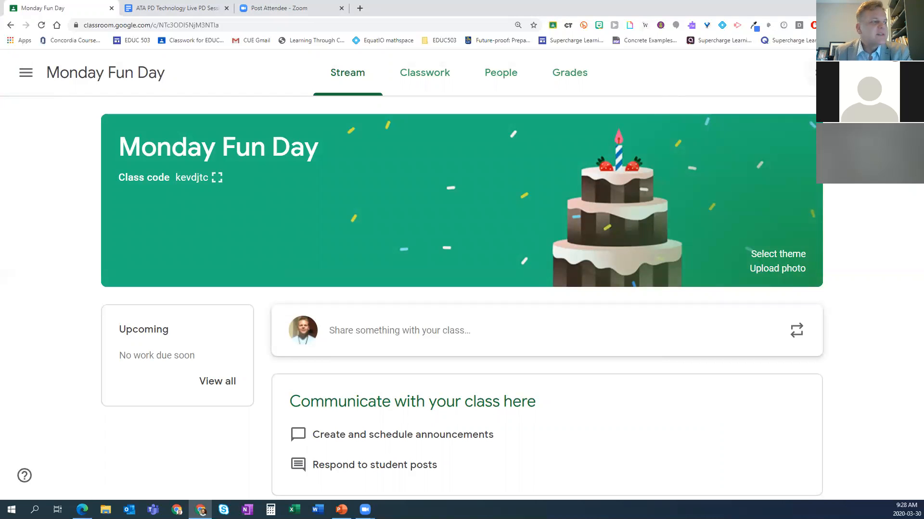
{"action": "left_click", "coordinate": [822, 73]}
{"action": "scroll", "coordinate": [454, 303], "scroll_direction": "down", "scroll_amount": 6}
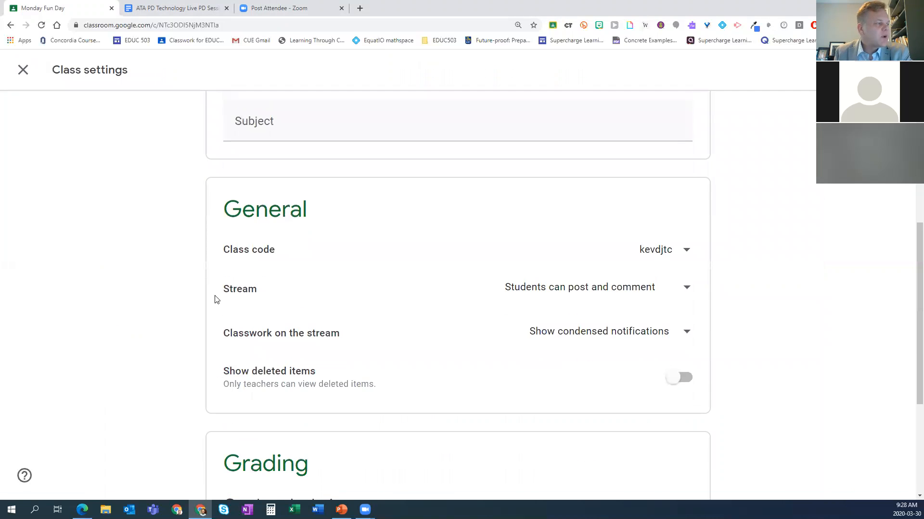
{"action": "left_click", "coordinate": [587, 292]}
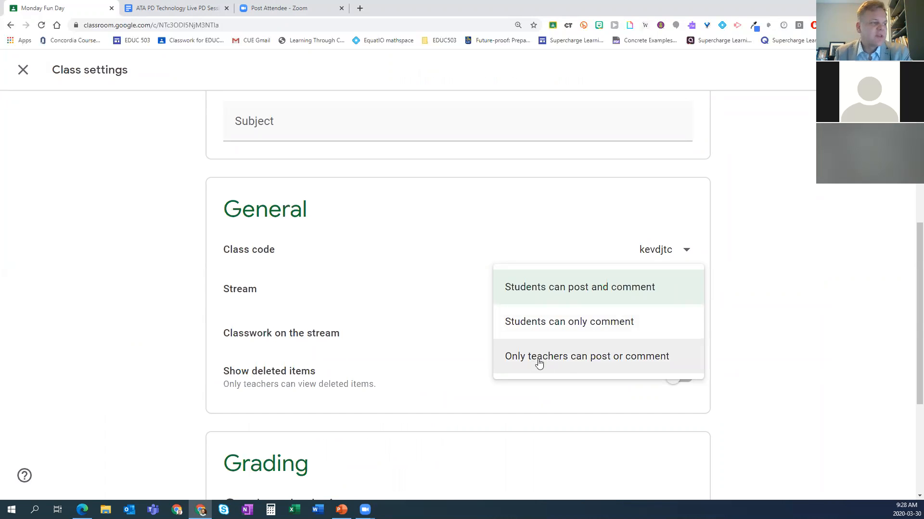
{"action": "left_click", "coordinate": [570, 365]}
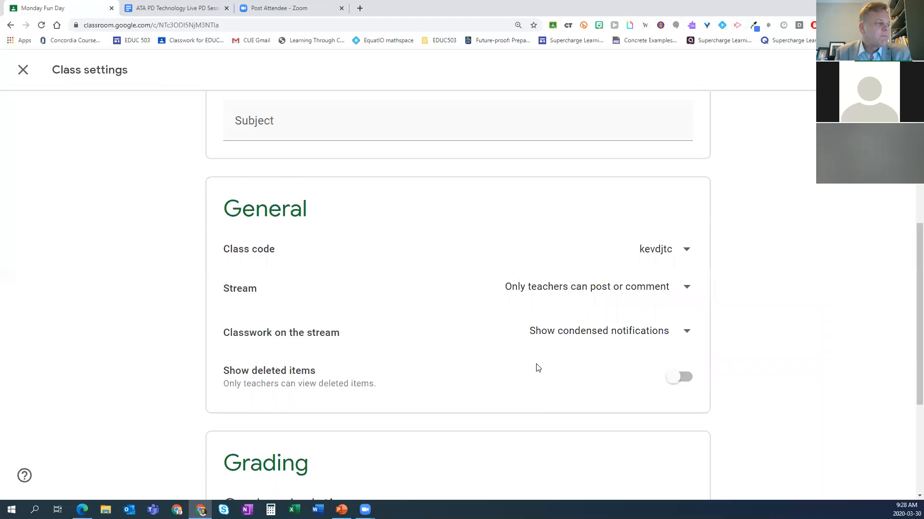
Step: Review the grade calculation and grade category options in the Grading settings and return to the General settings
{"action": "scroll", "coordinate": [538, 366], "scroll_direction": "down", "scroll_amount": 1}
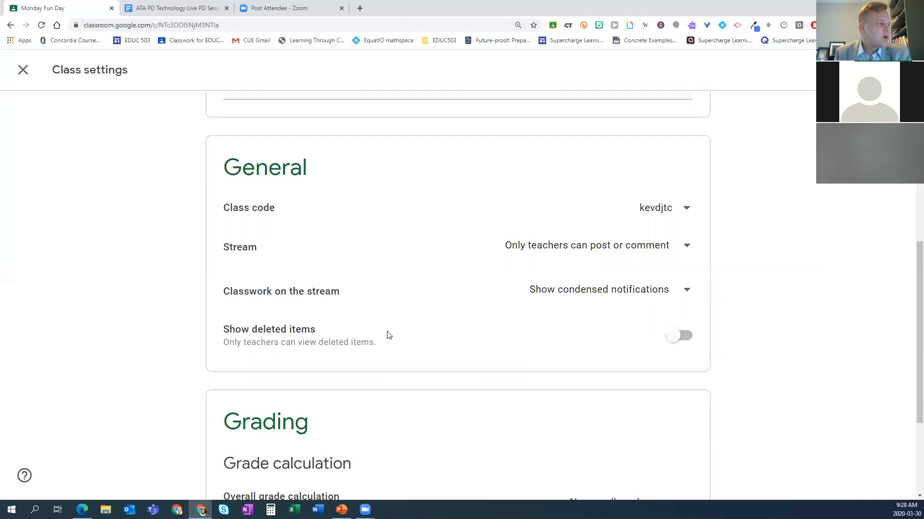
{"action": "scroll", "coordinate": [511, 356], "scroll_direction": "down", "scroll_amount": 3}
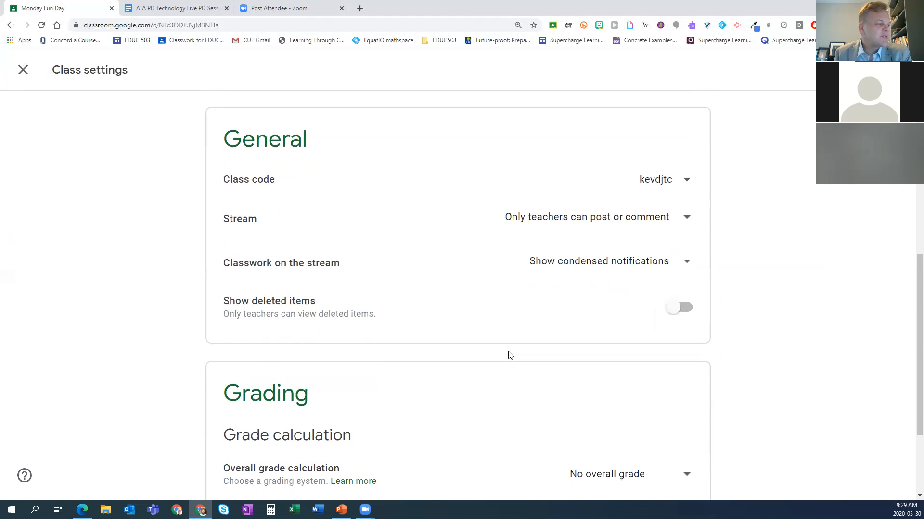
{"action": "scroll", "coordinate": [508, 349], "scroll_direction": "down", "scroll_amount": 1}
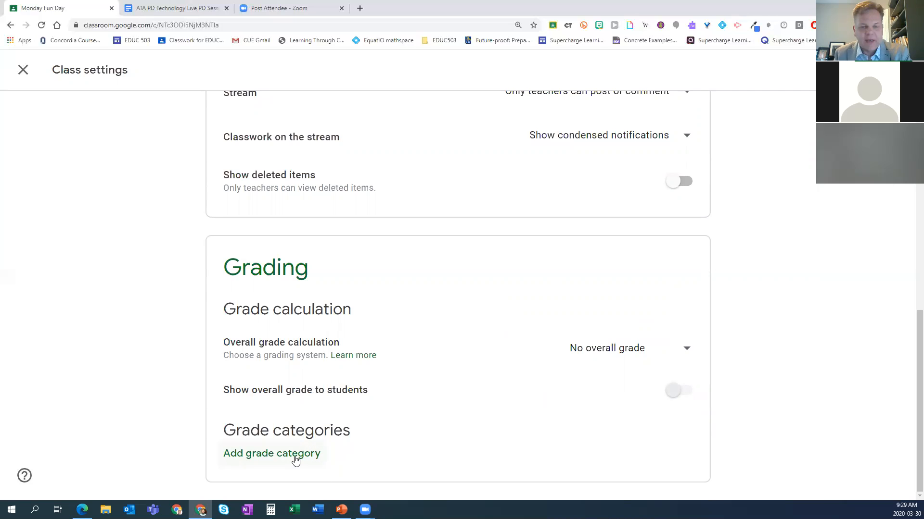
{"action": "scroll", "coordinate": [544, 377], "scroll_direction": "up", "scroll_amount": 4}
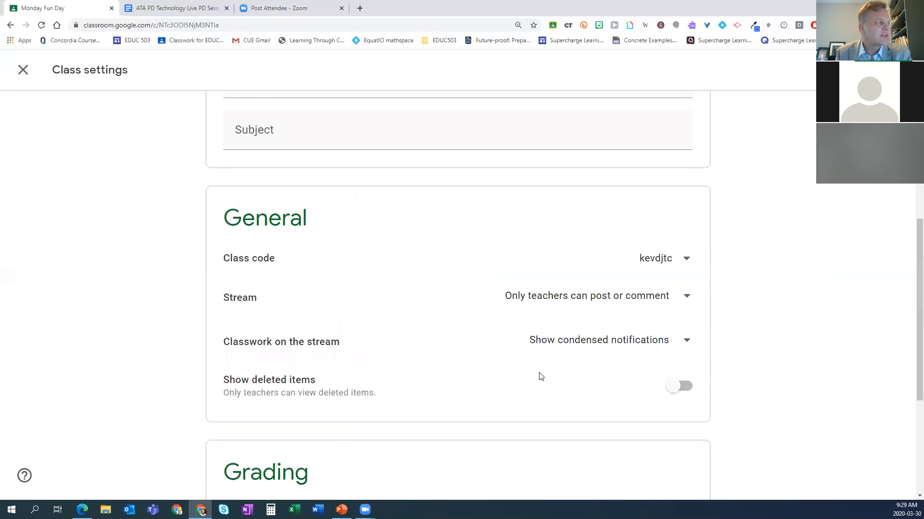
{"action": "scroll", "coordinate": [541, 367], "scroll_direction": "up", "scroll_amount": 2}
{"action": "scroll", "coordinate": [534, 367], "scroll_direction": "down", "scroll_amount": 3}
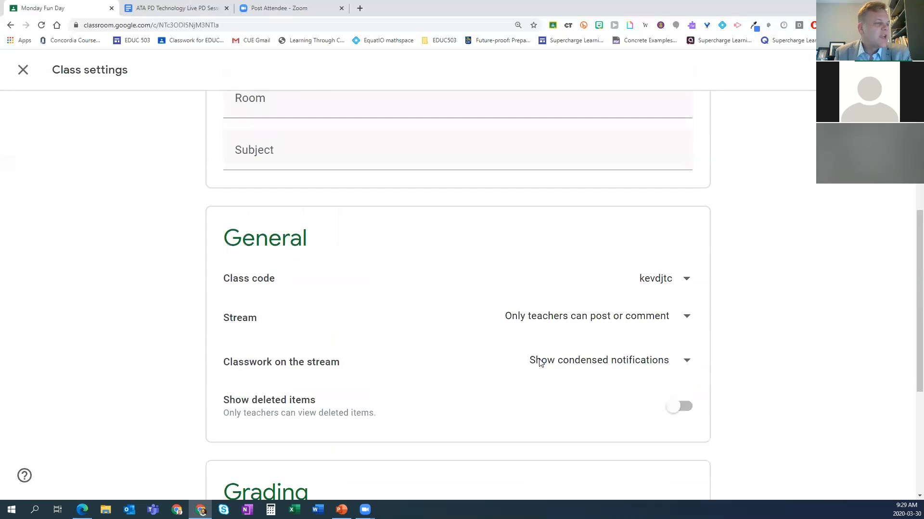
Step: Review the class code actions and Stream permission choices and save the class settings
{"action": "left_click", "coordinate": [669, 246]}
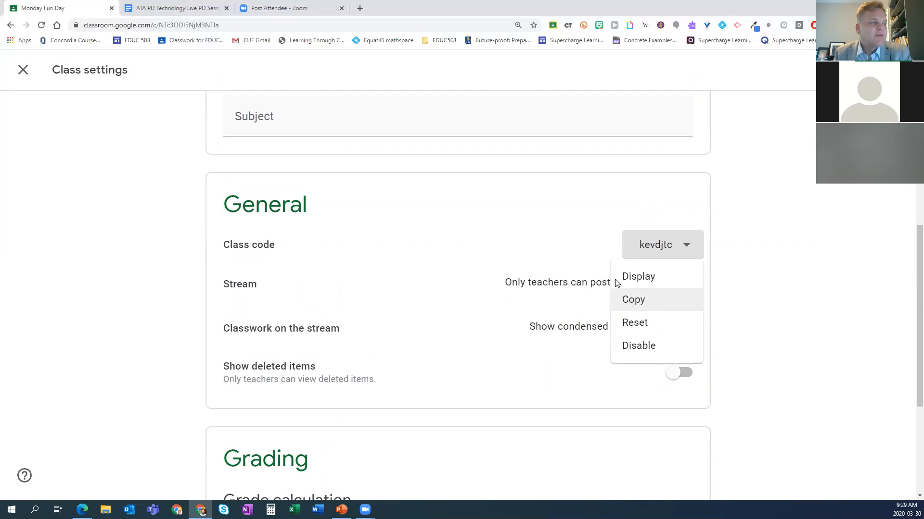
{"action": "left_click", "coordinate": [594, 237]}
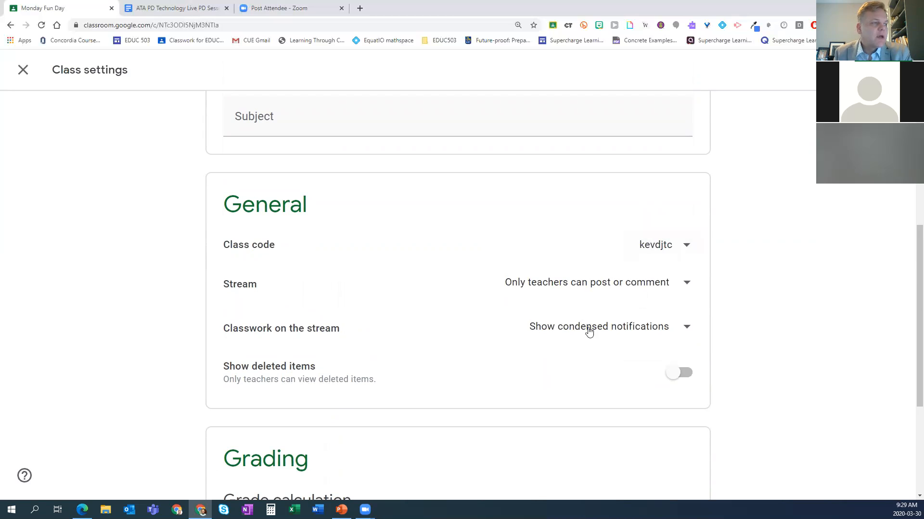
{"action": "left_click", "coordinate": [577, 282]}
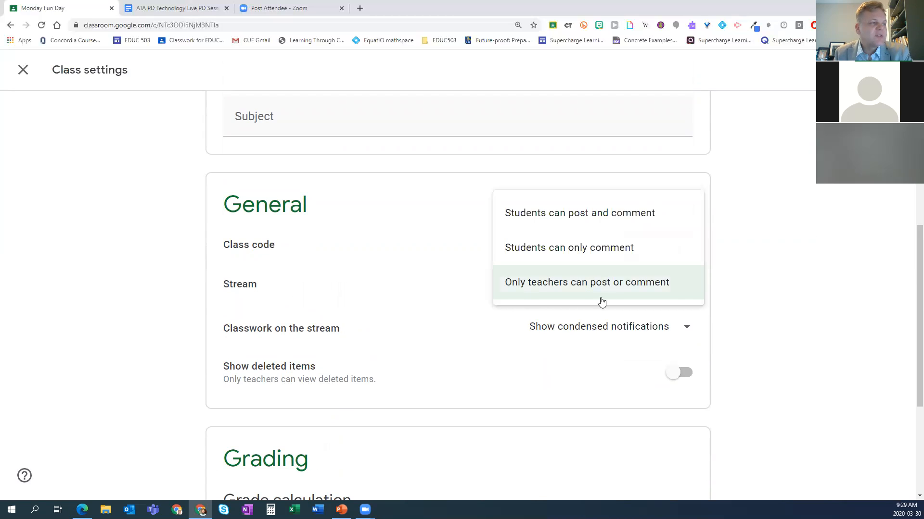
{"action": "left_click", "coordinate": [763, 265]}
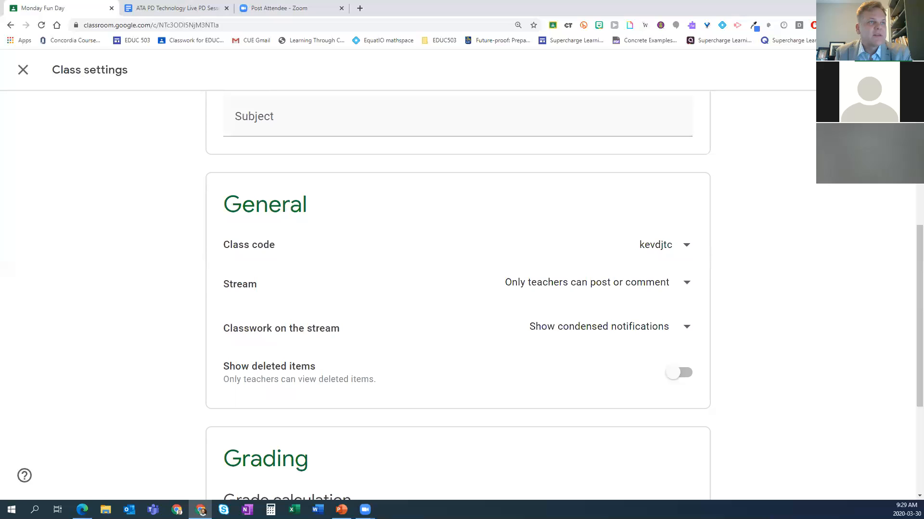
{"action": "left_click", "coordinate": [883, 69]}
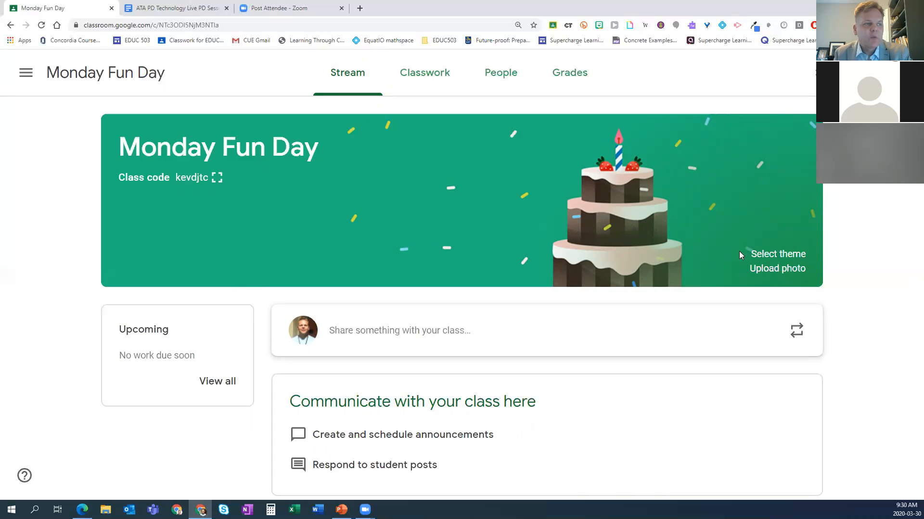
Step: Change the Monday Fun Day class theme to the blue backpack and pen image from the General gallery
{"action": "left_click", "coordinate": [760, 255]}
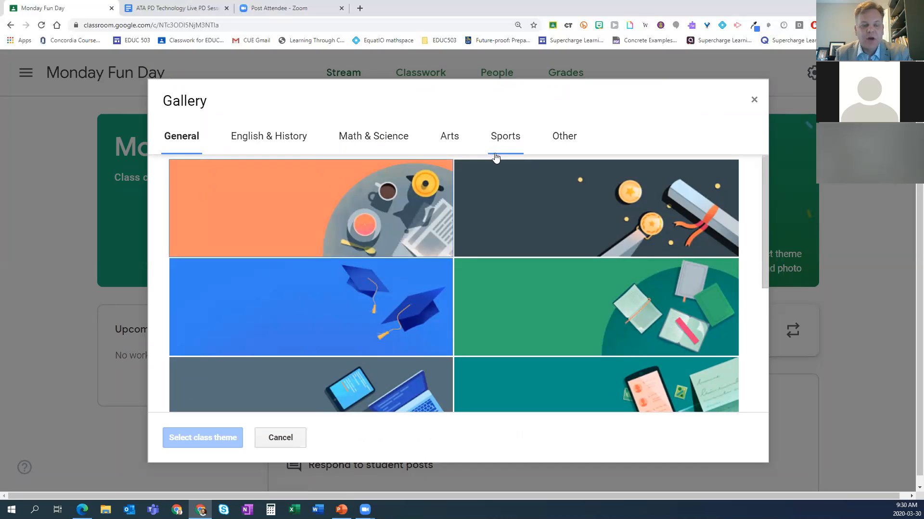
{"action": "scroll", "coordinate": [538, 281], "scroll_direction": "down", "scroll_amount": 5}
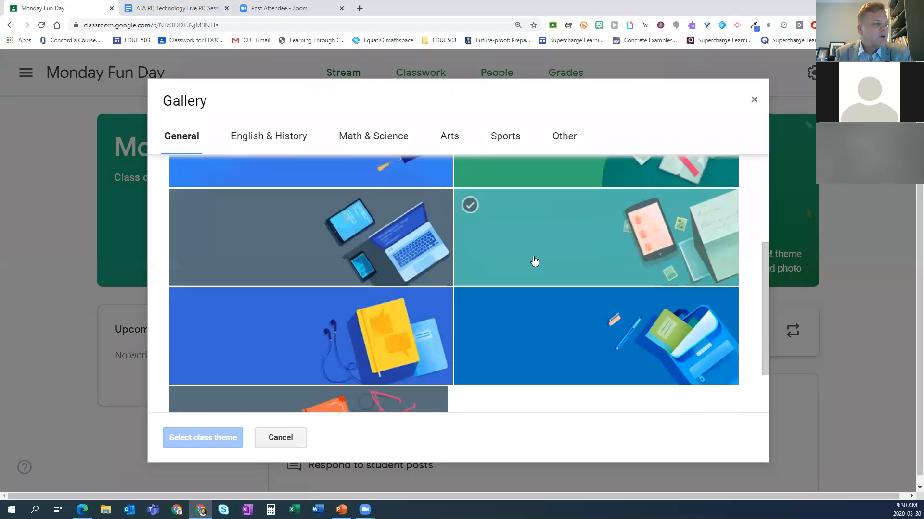
{"action": "scroll", "coordinate": [534, 261], "scroll_direction": "up", "scroll_amount": 2}
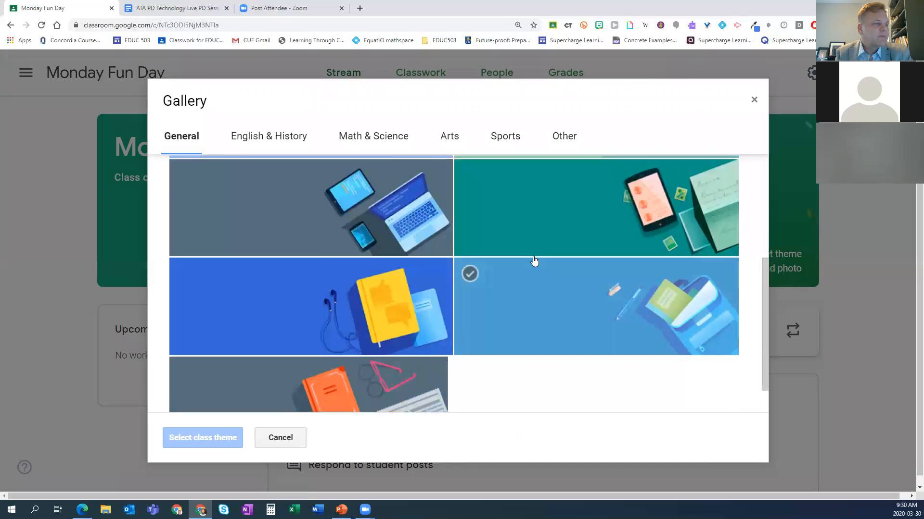
{"action": "left_click", "coordinate": [548, 343]}
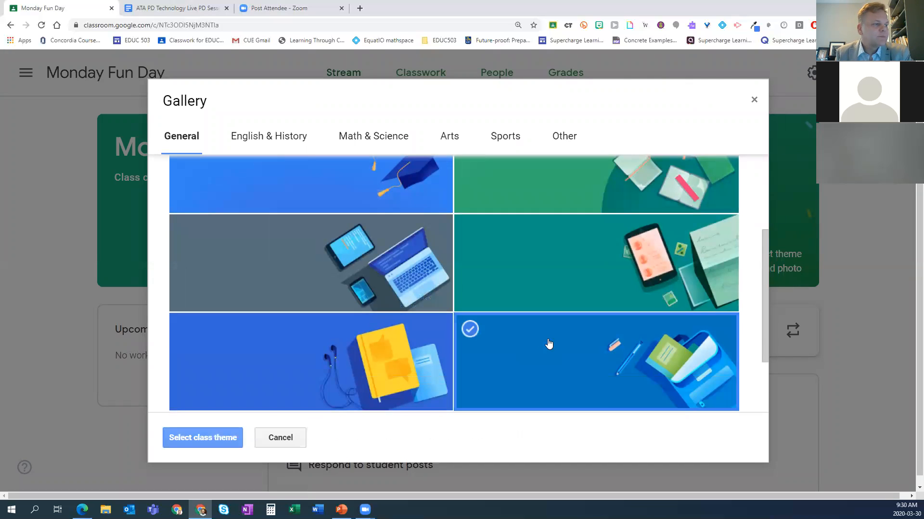
{"action": "left_click", "coordinate": [209, 438]}
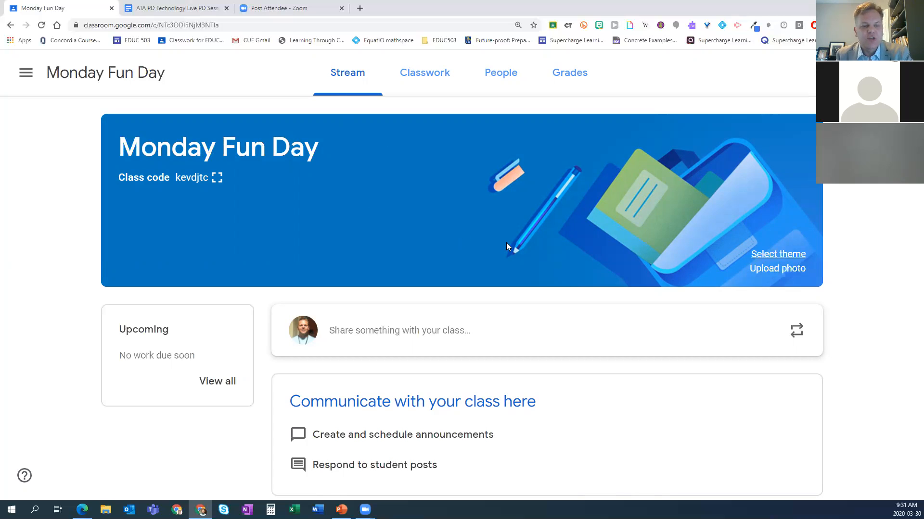
Step: View the photo upload dialog for the class banner, dismiss it without choosing a photo, and show the Classwork page
{"action": "left_click", "coordinate": [763, 270]}
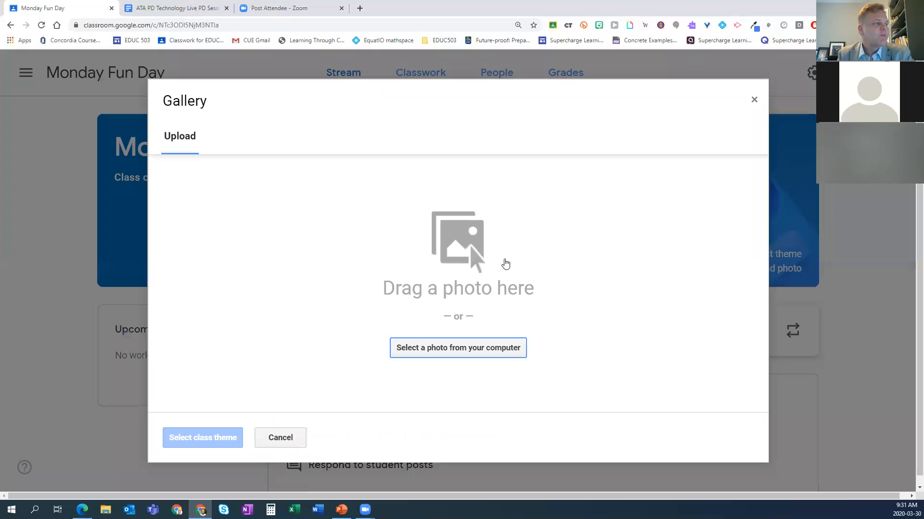
{"action": "left_click", "coordinate": [753, 99]}
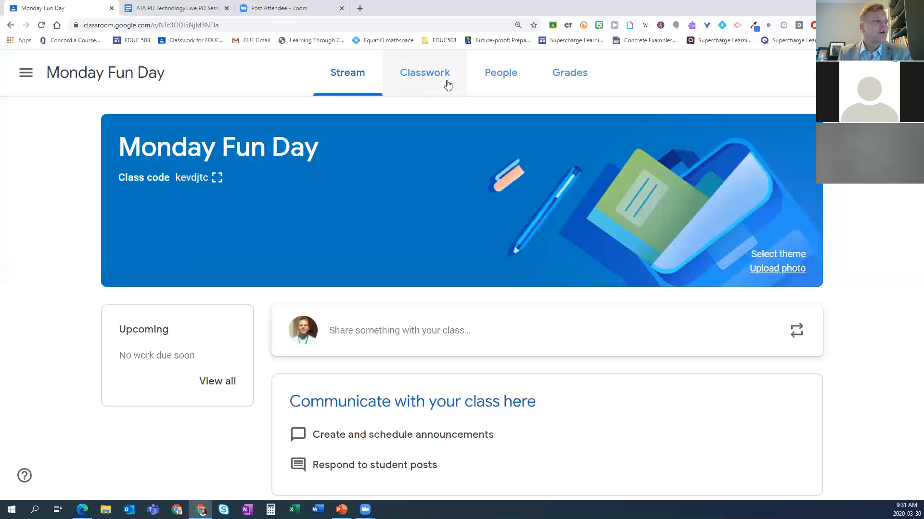
{"action": "left_click", "coordinate": [423, 87]}
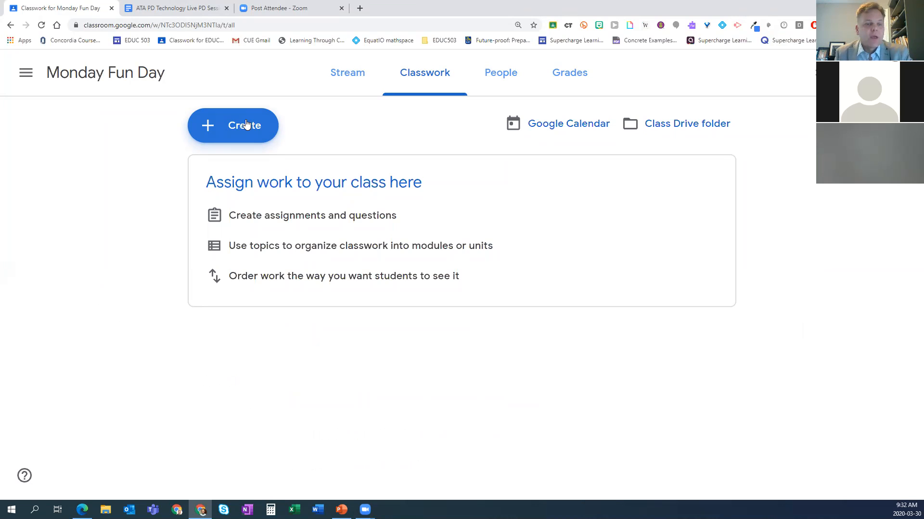
Step: Go to the Classes overview and view the available actions for the Monday Fun Day card without applying any
{"action": "left_click", "coordinate": [26, 76]}
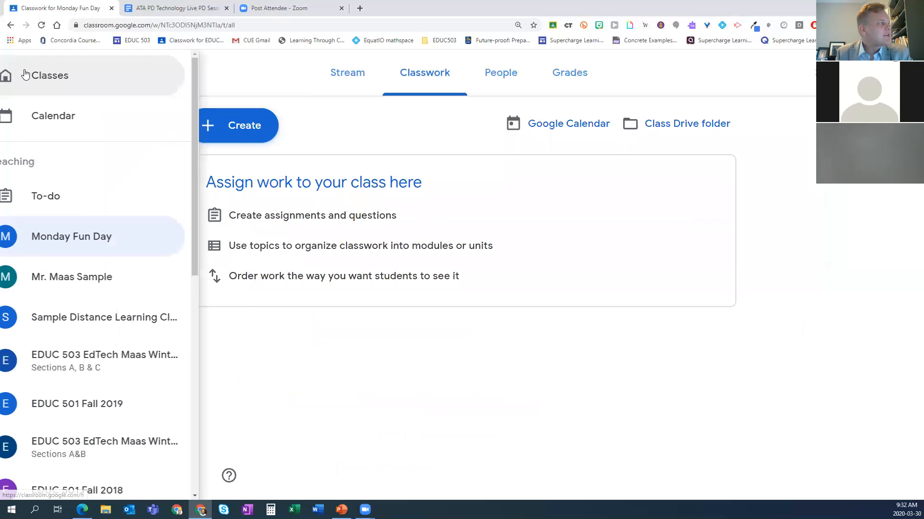
{"action": "left_click", "coordinate": [73, 79]}
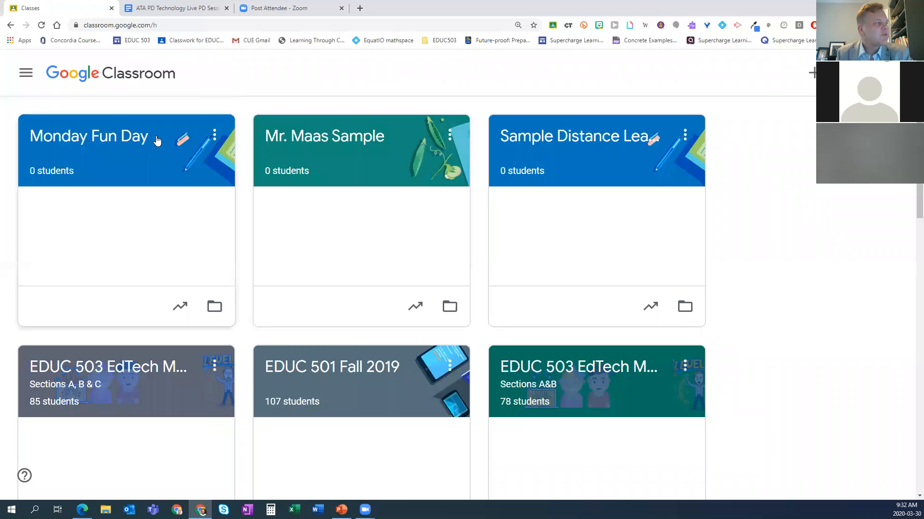
{"action": "left_click", "coordinate": [215, 135]}
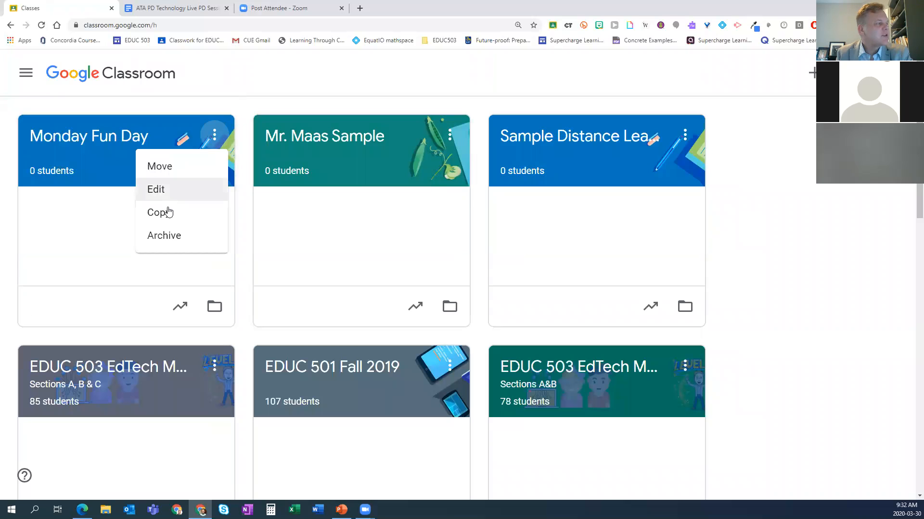
{"action": "left_click", "coordinate": [217, 107]}
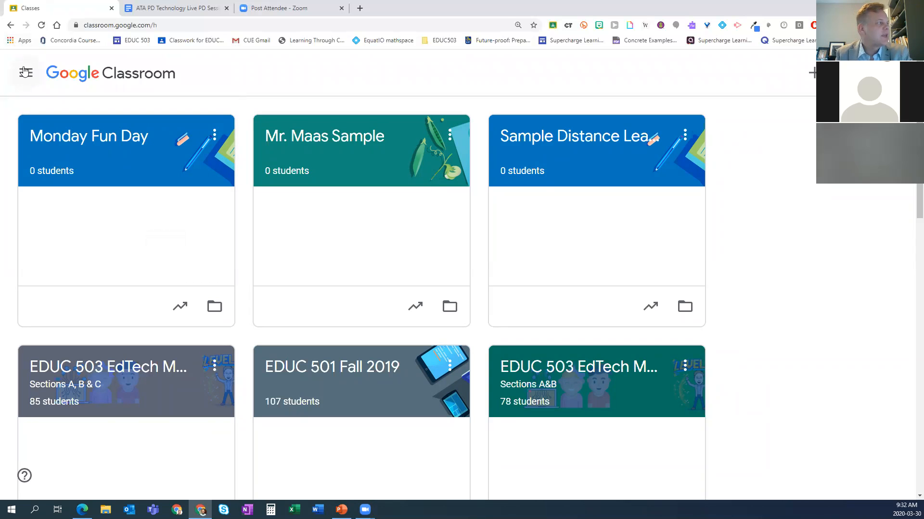
Step: Return to Monday Fun Day's Classwork page and add a topic named "Language Arts"
{"action": "left_click", "coordinate": [102, 140]}
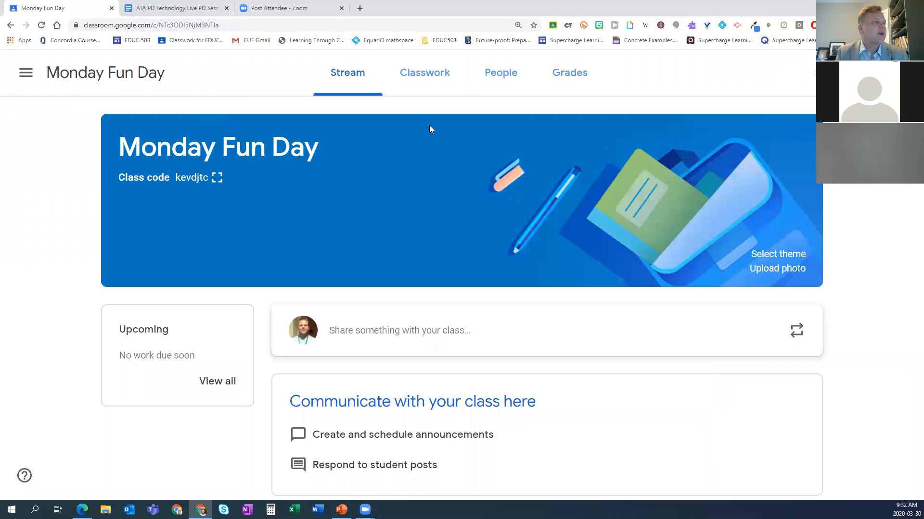
{"action": "left_click", "coordinate": [428, 79]}
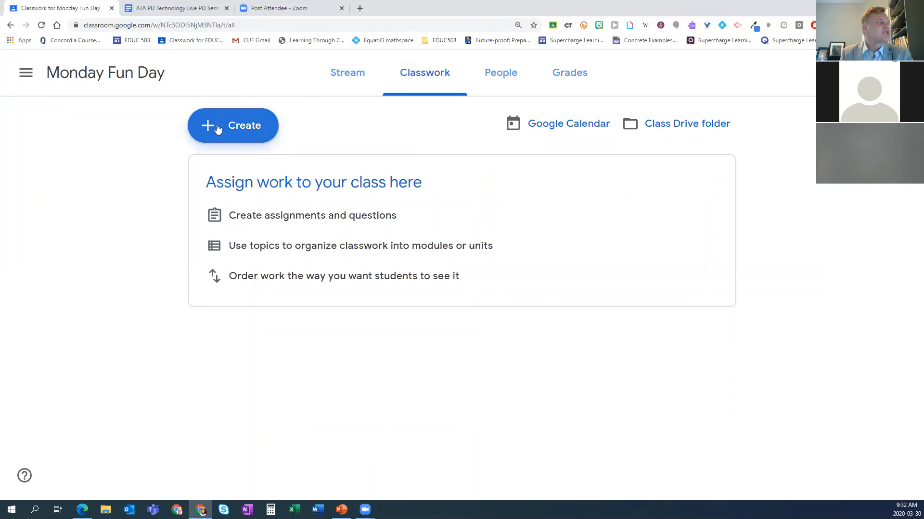
{"action": "left_click", "coordinate": [240, 126]}
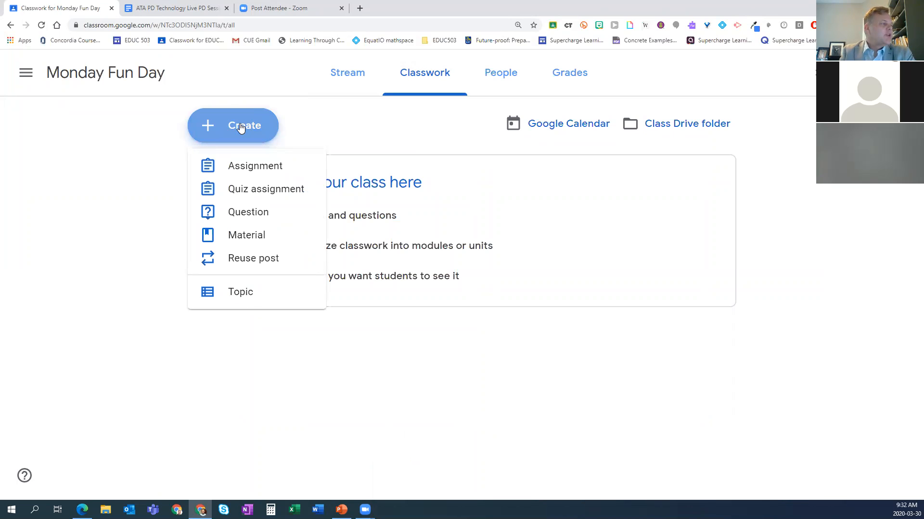
{"action": "left_click", "coordinate": [241, 295]}
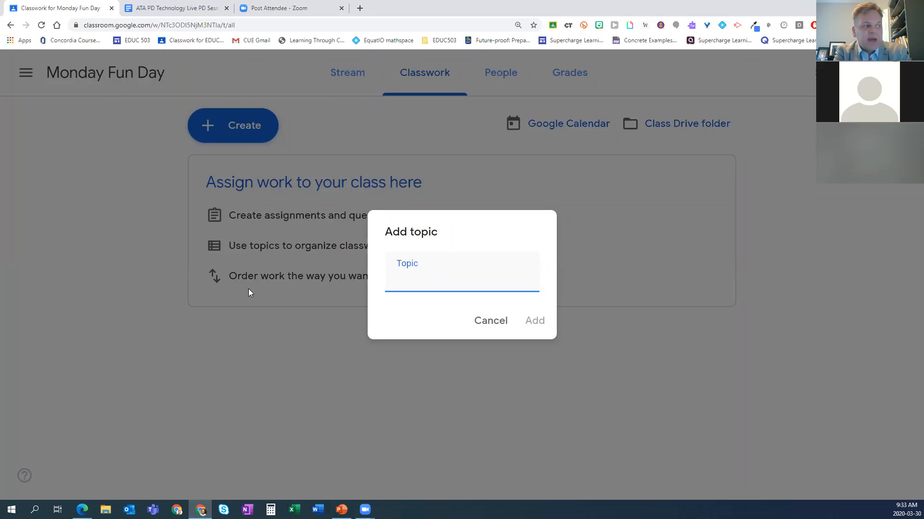
{"action": "type", "text": "Language Arts"}
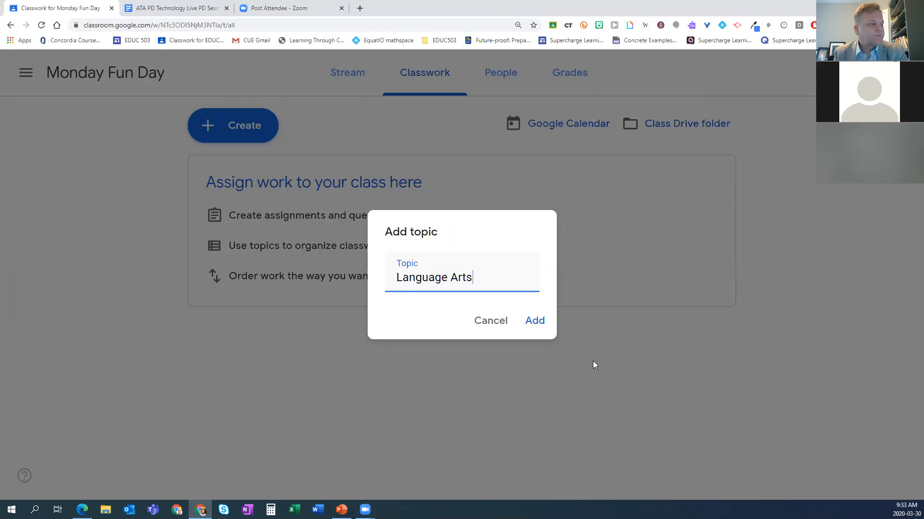
{"action": "left_click", "coordinate": [534, 320]}
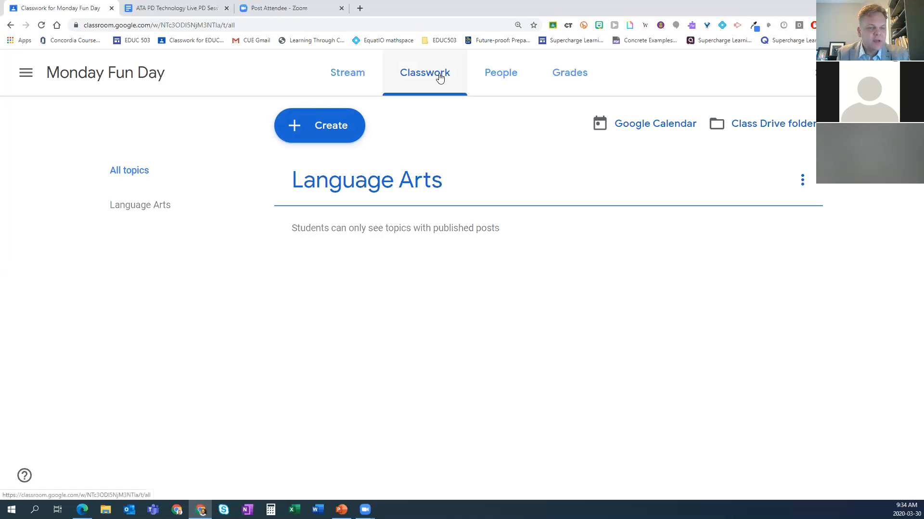
Step: Add a topic named "Math" to the class and move it below Language Arts
{"action": "left_click", "coordinate": [325, 128]}
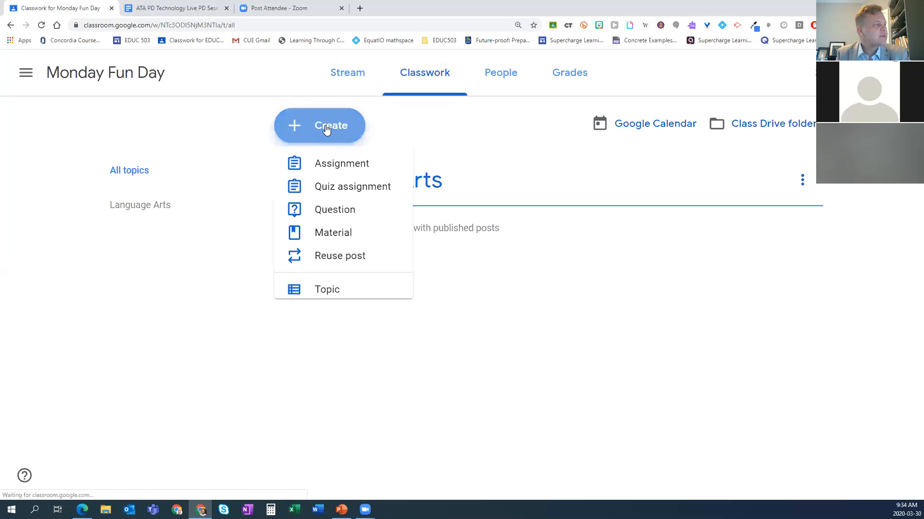
{"action": "left_click", "coordinate": [323, 294]}
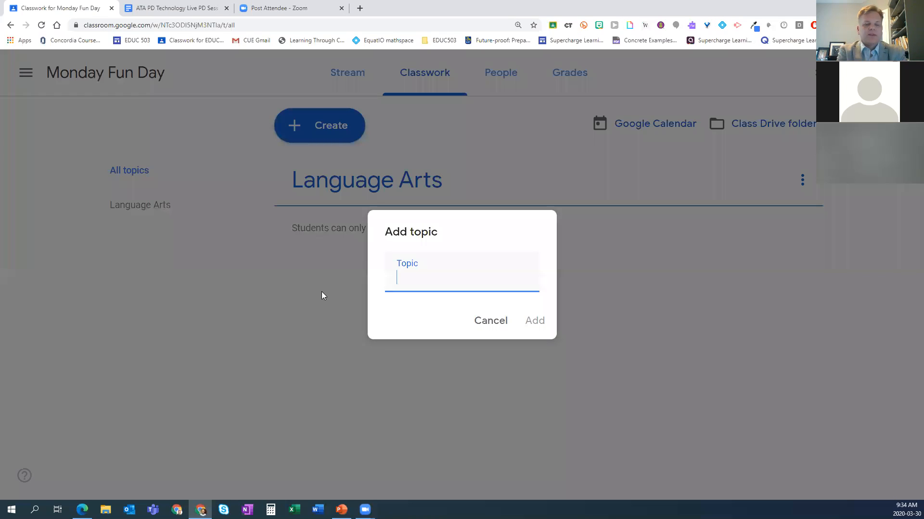
{"action": "type", "text": "Math"}
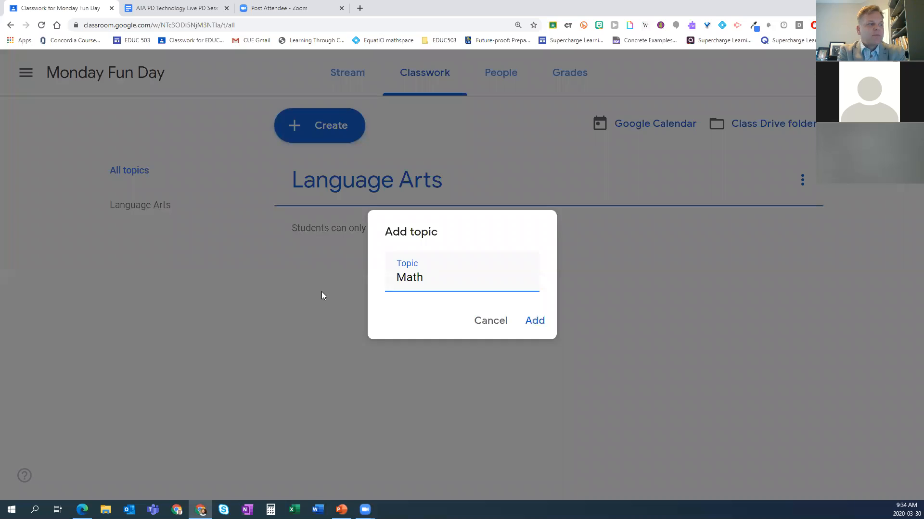
{"action": "key", "text": "Return"}
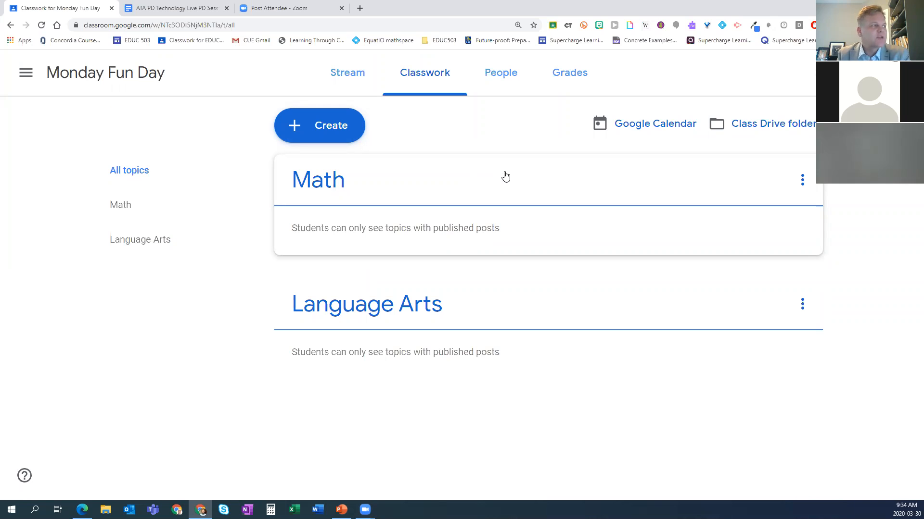
{"action": "left_click_drag", "start_coordinate": [513, 192], "coordinate": [511, 298]}
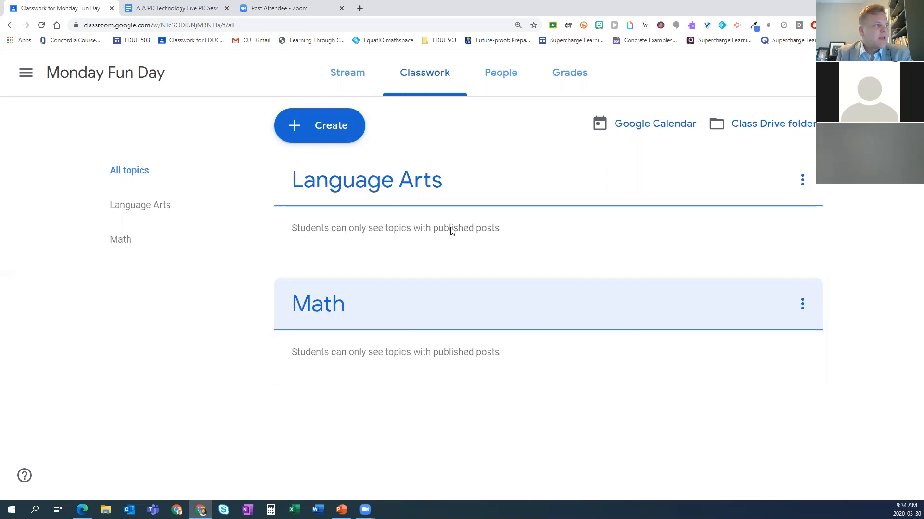
Step: Add a topic named "Science" to the Monday Fun Day classwork
{"action": "left_click", "coordinate": [319, 125]}
{"action": "left_click", "coordinate": [320, 292]}
{"action": "type", "text": "Science"}
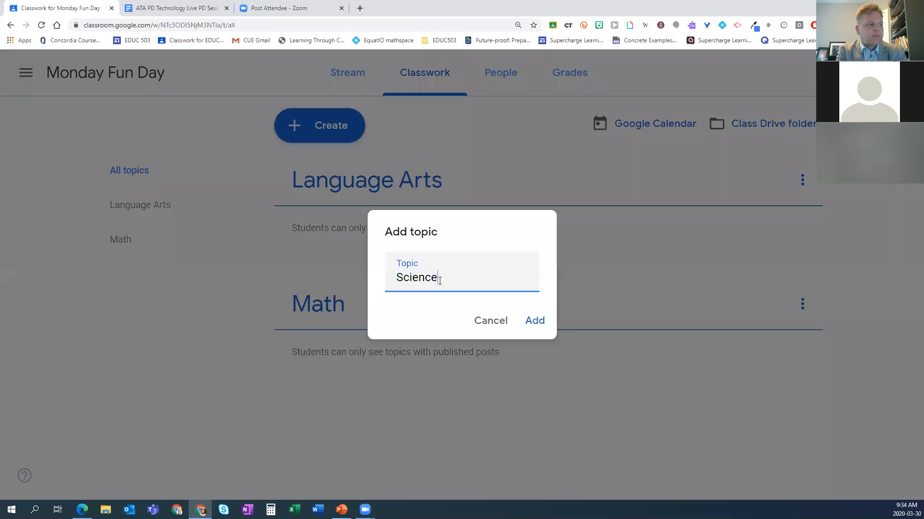
{"action": "key", "text": "Return"}
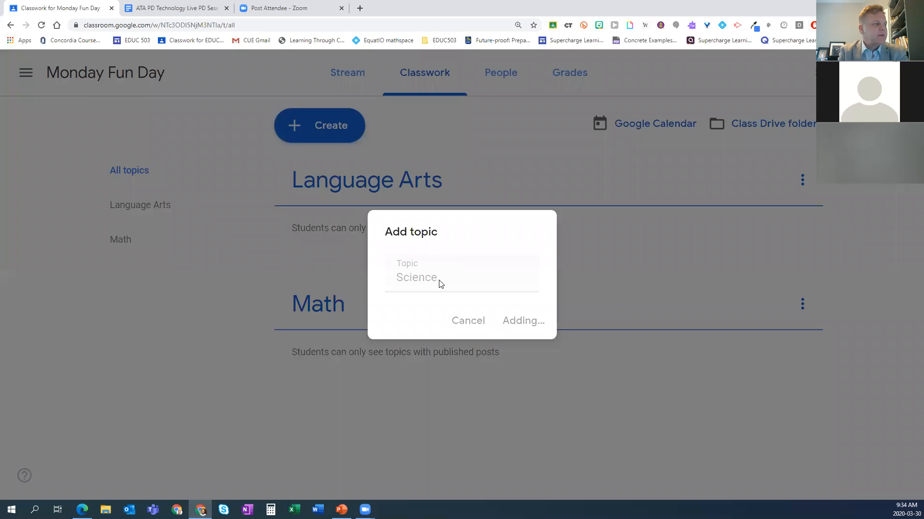
Step: Add a topic named "Social Studies" to the Monday Fun Day classwork
{"action": "left_click", "coordinate": [323, 127]}
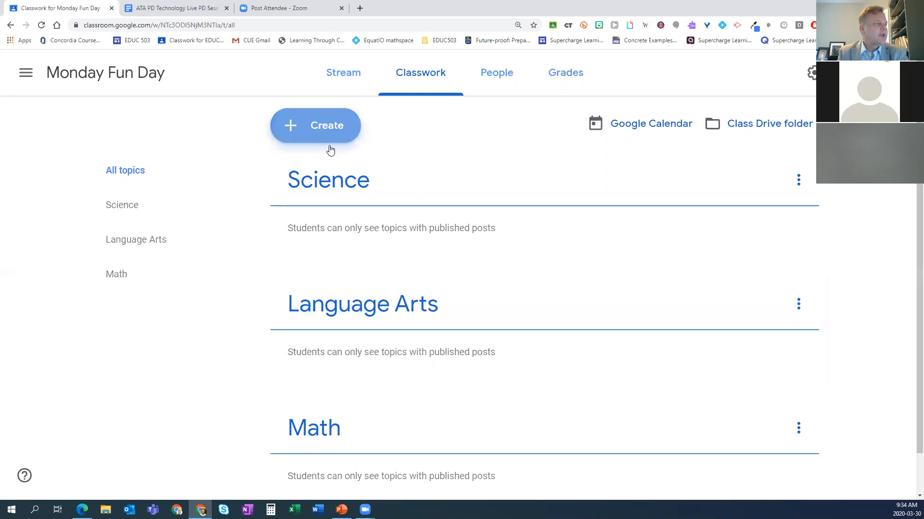
{"action": "left_click", "coordinate": [324, 292]}
{"action": "type", "text": "S"}
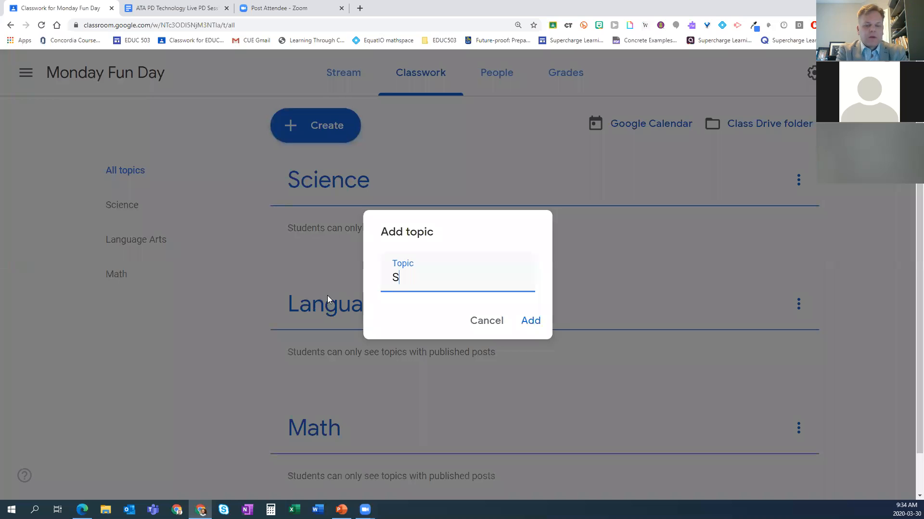
{"action": "type", "text": "ocial Studies"}
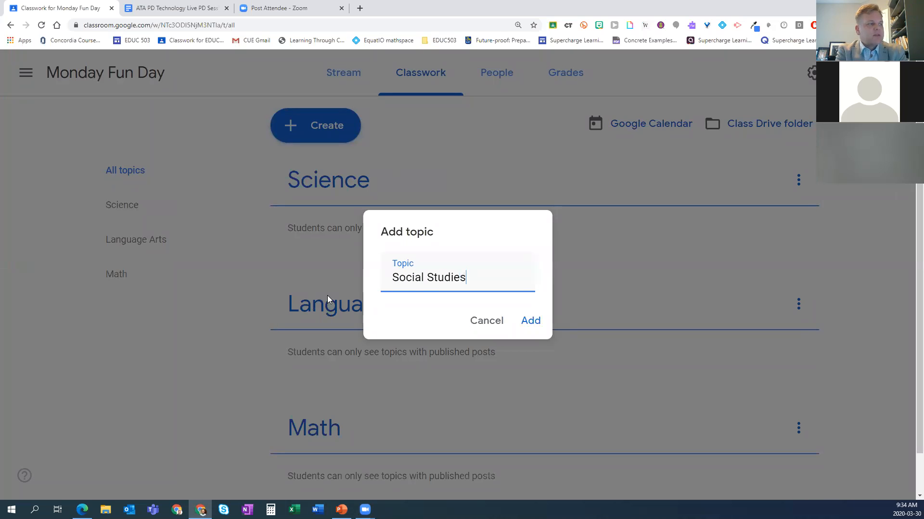
{"action": "key", "text": "Return"}
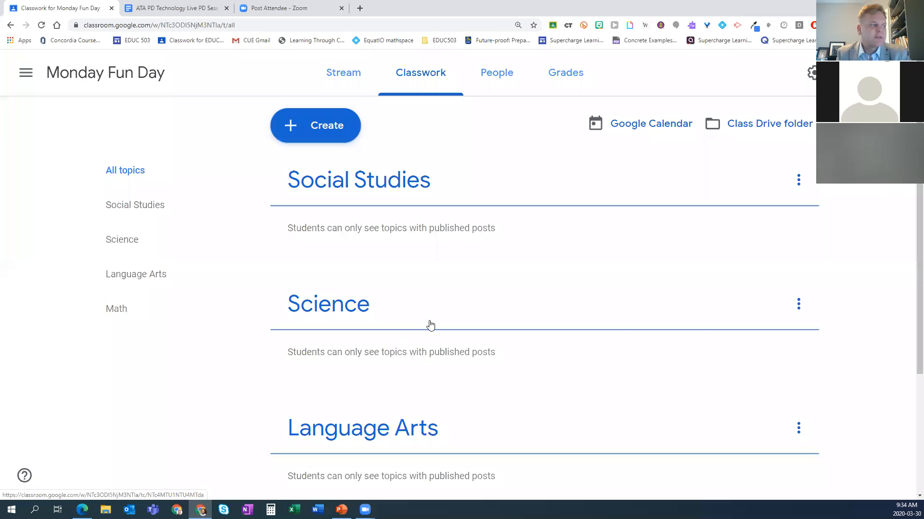
Step: Reorder the topics by moving Science below Math and Social Studies below Science
{"action": "scroll", "coordinate": [437, 320], "scroll_direction": "down", "scroll_amount": 3}
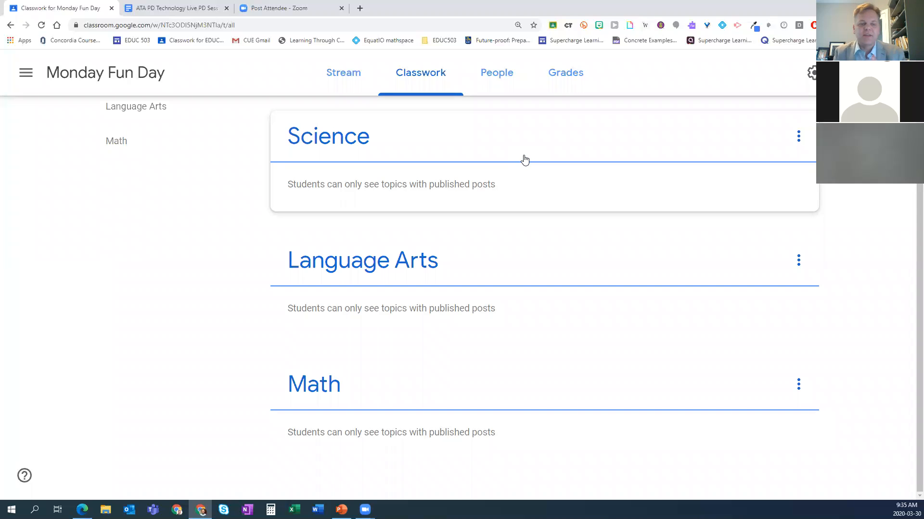
{"action": "left_click_drag", "start_coordinate": [509, 143], "coordinate": [481, 365]}
{"action": "scroll", "coordinate": [483, 336], "scroll_direction": "up", "scroll_amount": 4}
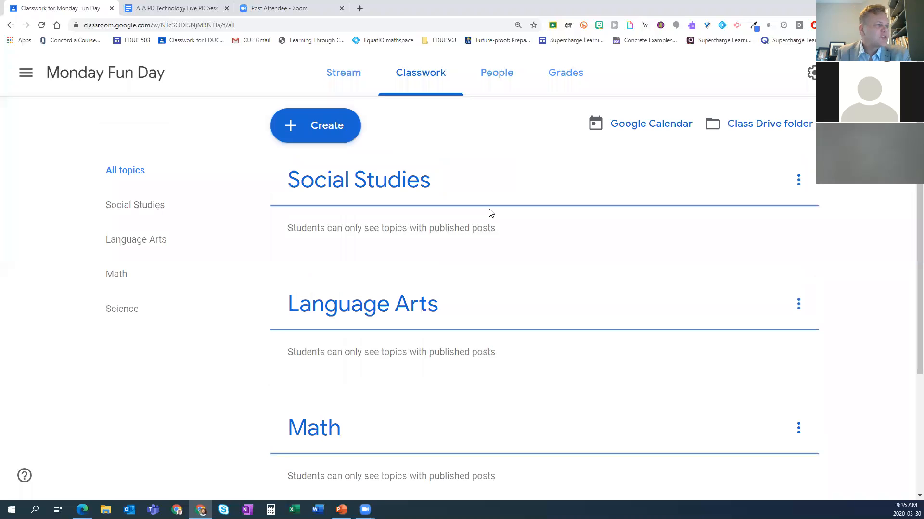
{"action": "left_click_drag", "start_coordinate": [498, 192], "coordinate": [480, 439]}
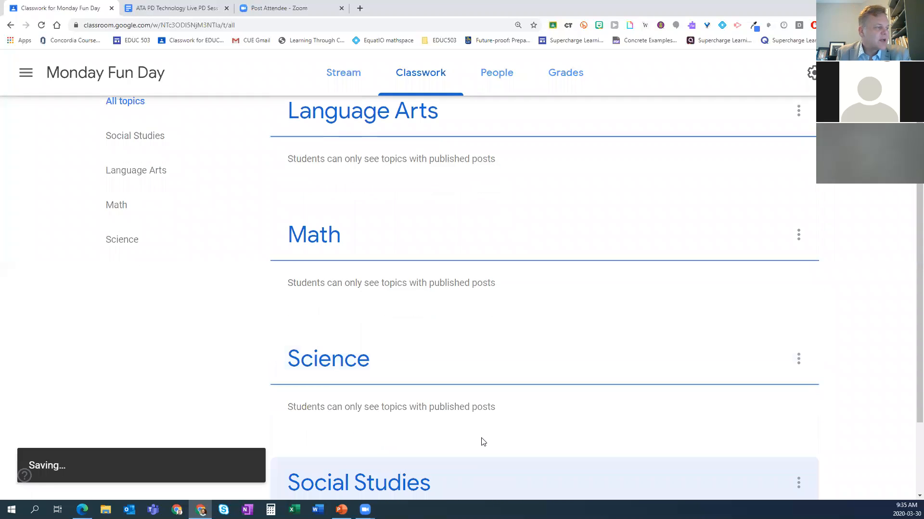
{"action": "scroll", "coordinate": [492, 425], "scroll_direction": "up", "scroll_amount": 1}
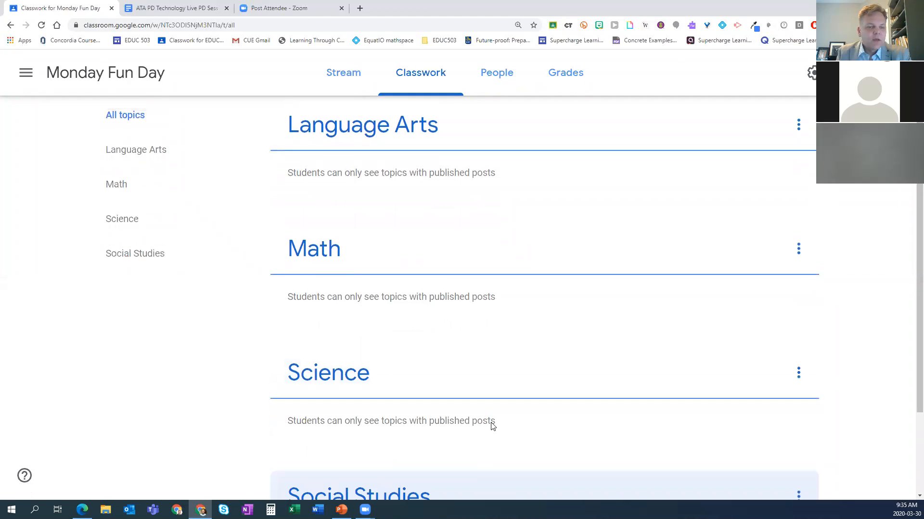
{"action": "scroll", "coordinate": [492, 424], "scroll_direction": "down", "scroll_amount": 3}
{"action": "scroll", "coordinate": [491, 424], "scroll_direction": "up", "scroll_amount": 4}
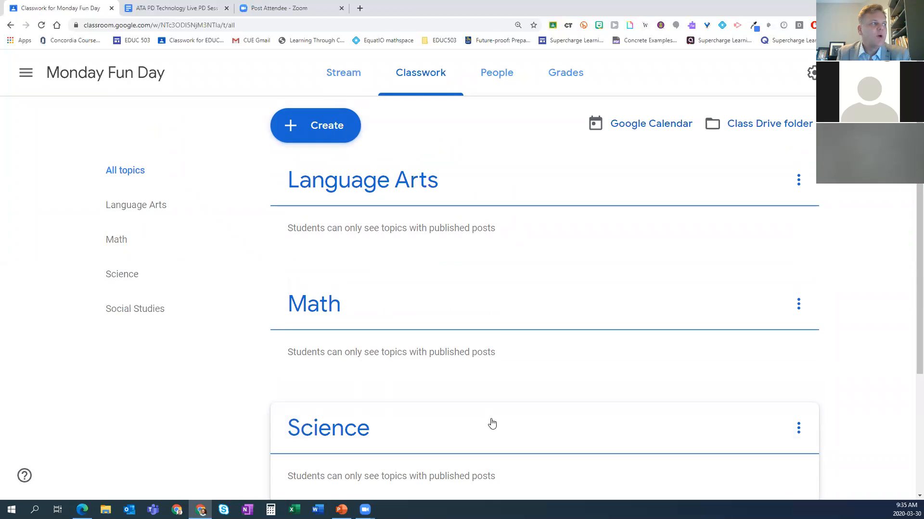
Step: Open the list of item types that can be created for the classwork
{"action": "left_click", "coordinate": [318, 138]}
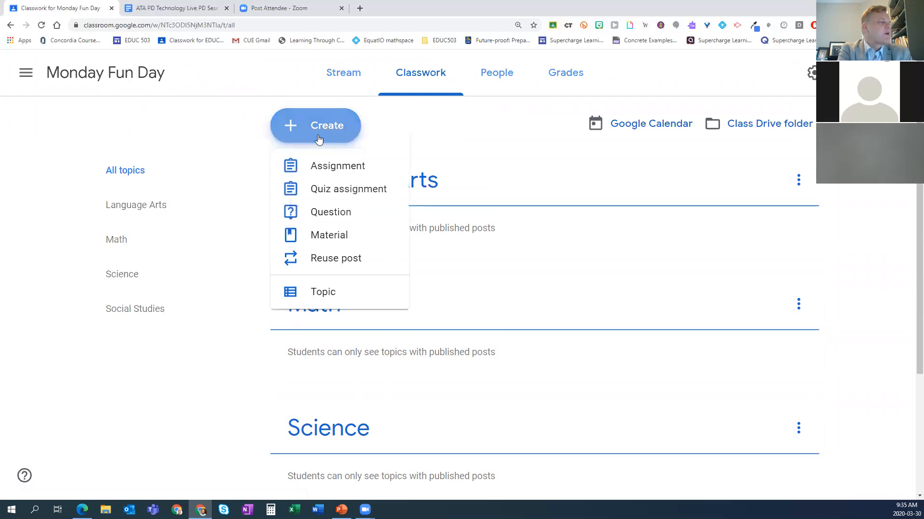
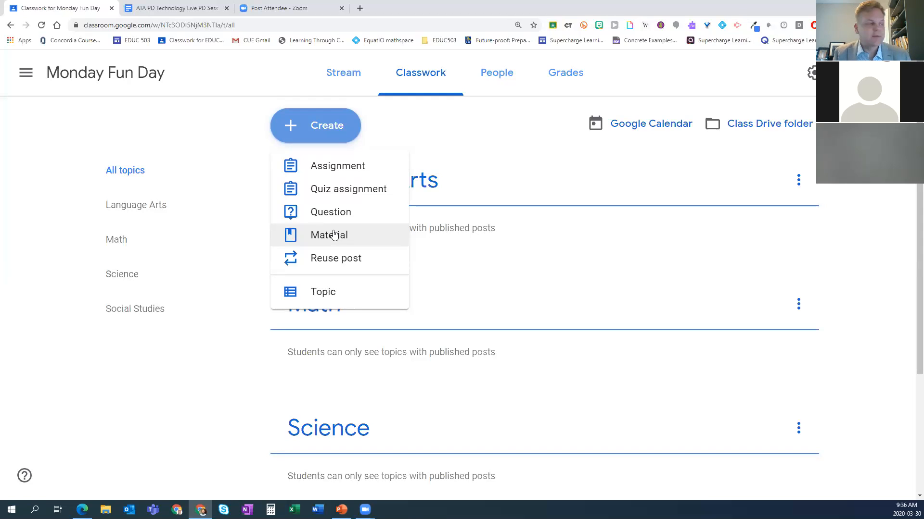
Step: Start a new material item titled "Parts of a Plant Video" with no description
{"action": "left_click", "coordinate": [322, 234]}
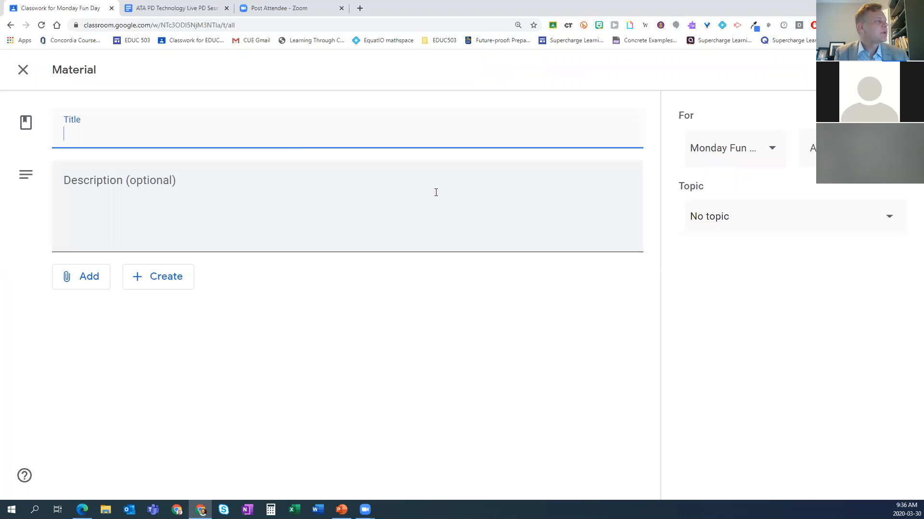
{"action": "type", "text": "Parts of a Plant Video"}
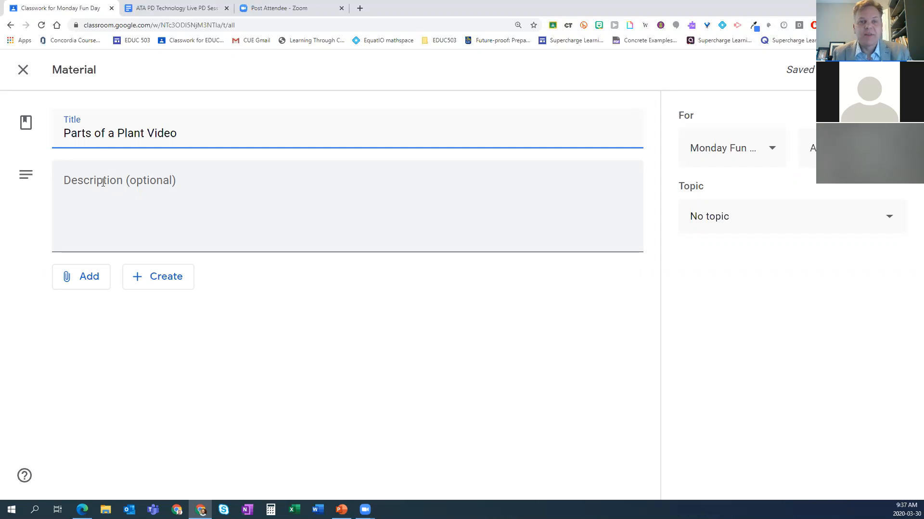
{"action": "left_click", "coordinate": [85, 193]}
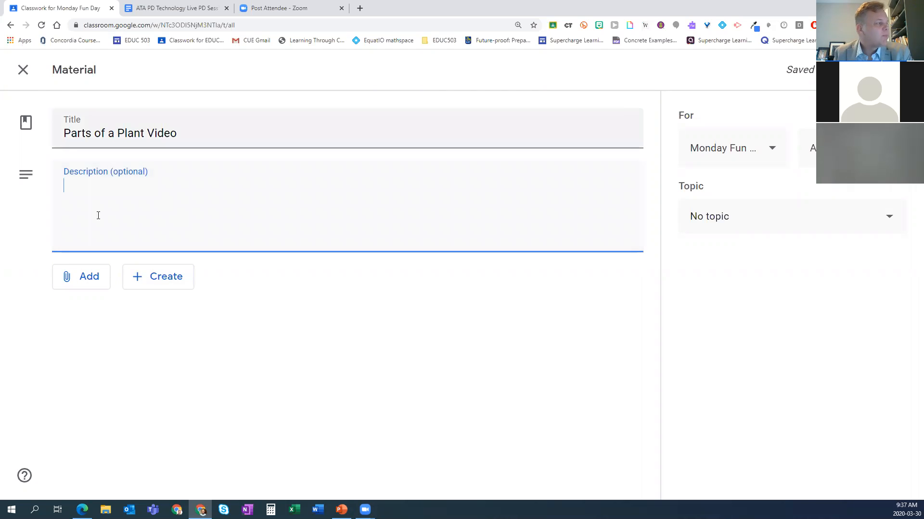
Step: Search YouTube for "parts of a plant kids" and attach the video "Parts of a Plant for kids || Parts of a Plant" to the material
{"action": "left_click", "coordinate": [85, 280]}
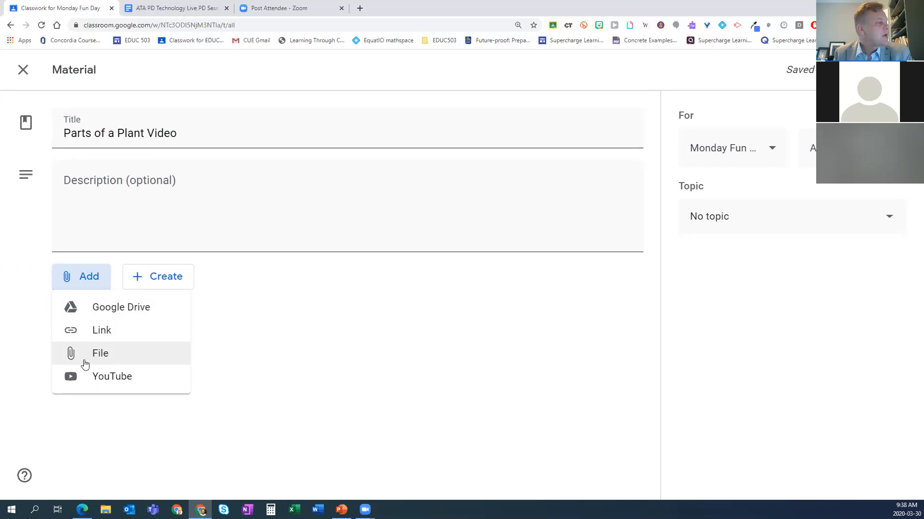
{"action": "left_click", "coordinate": [114, 378]}
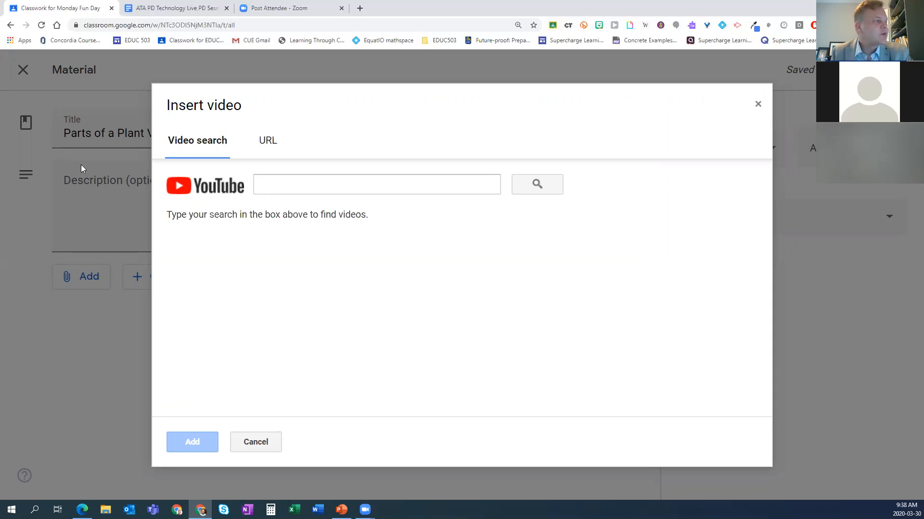
{"action": "left_click", "coordinate": [294, 177]}
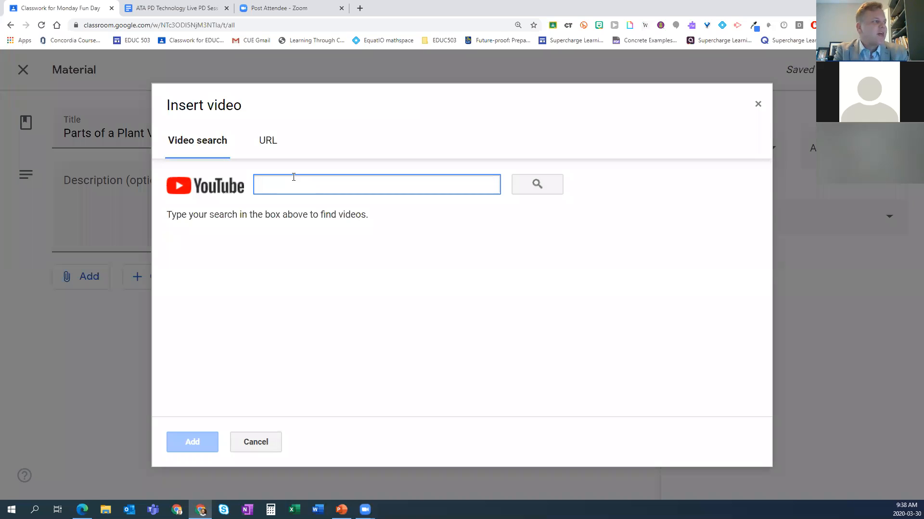
{"action": "type", "text": "p"}
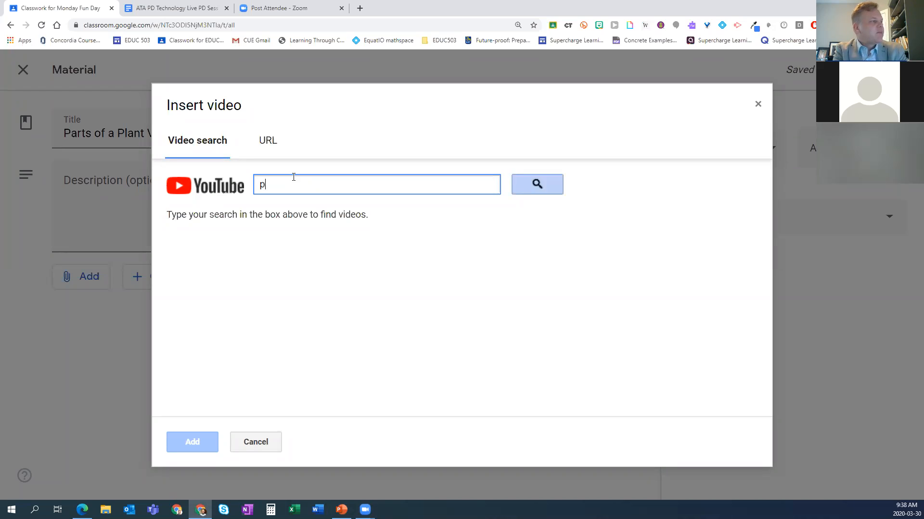
{"action": "type", "text": "arts of a plant kid"}
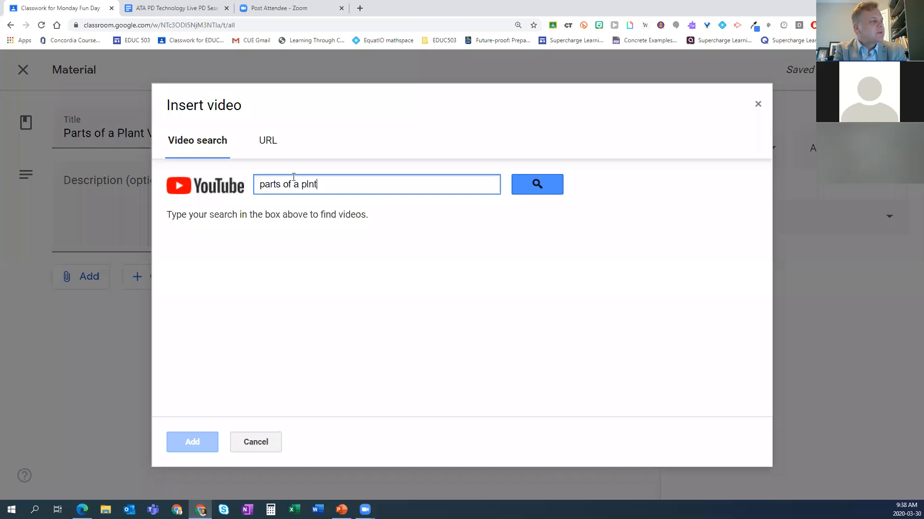
{"action": "type", "text": "s"}
{"action": "key", "text": "Return"}
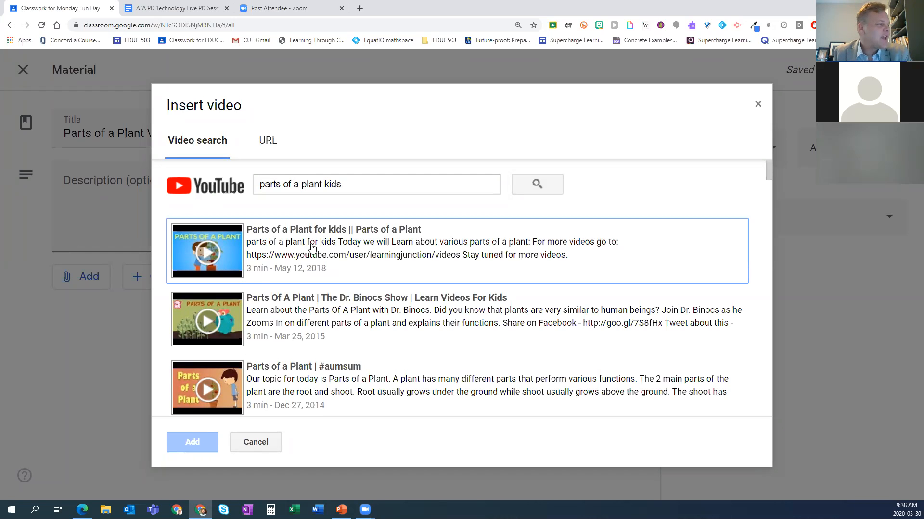
{"action": "left_click", "coordinate": [312, 247]}
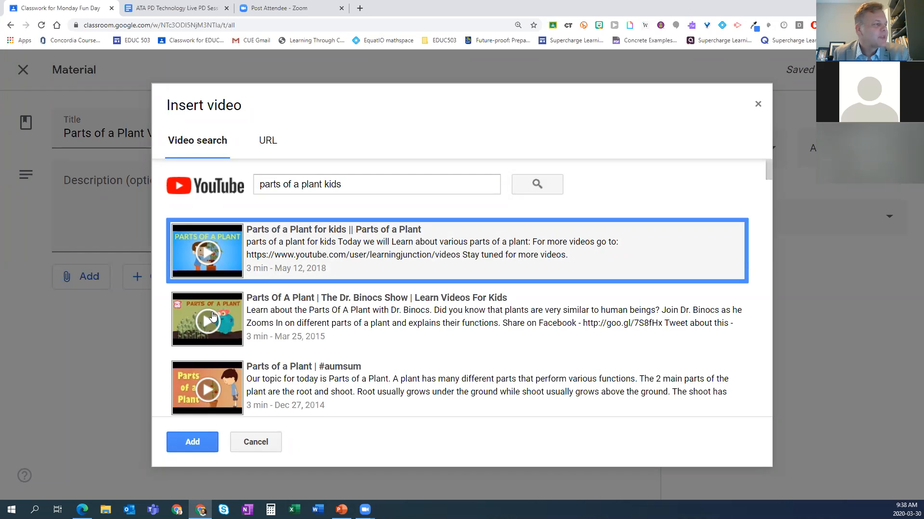
{"action": "left_click", "coordinate": [198, 444]}
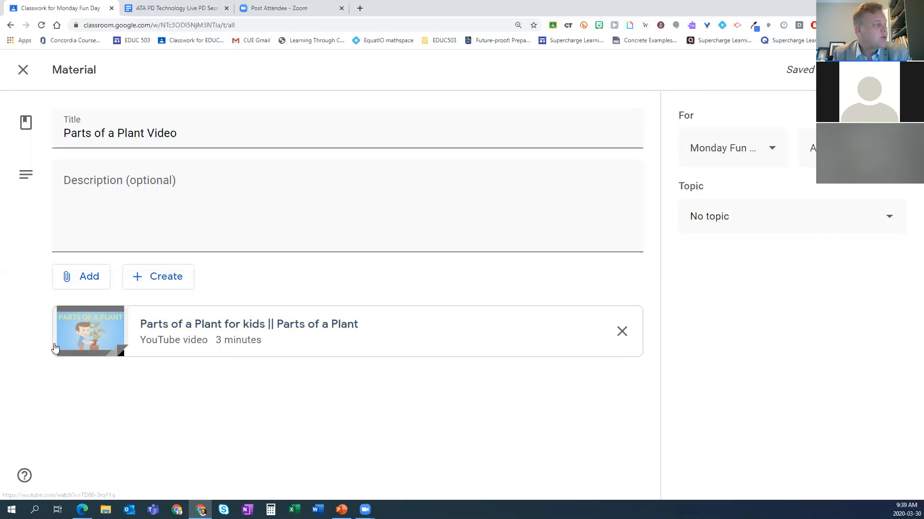
Step: Attach the Google Slides file "Making Math Manipulatives Come to Life!" from the recent Google Drive files to the material
{"action": "left_click", "coordinate": [96, 281]}
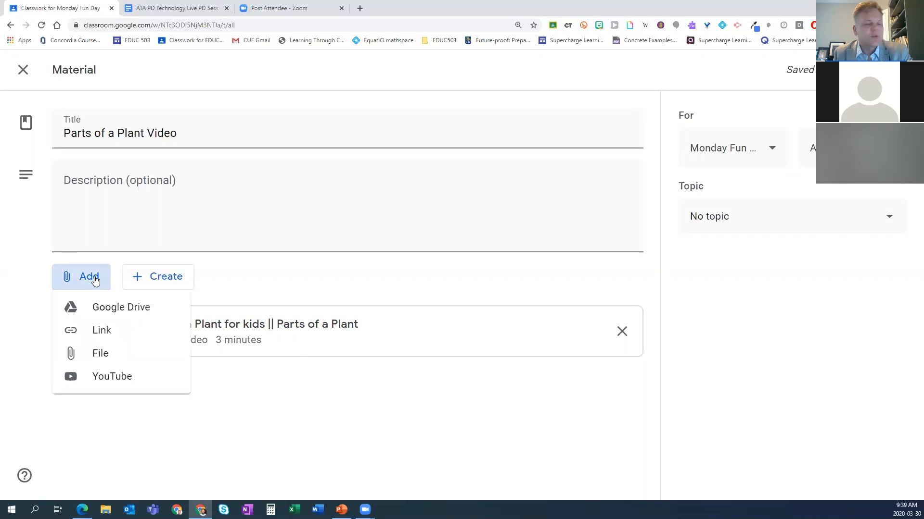
{"action": "left_click", "coordinate": [97, 307]}
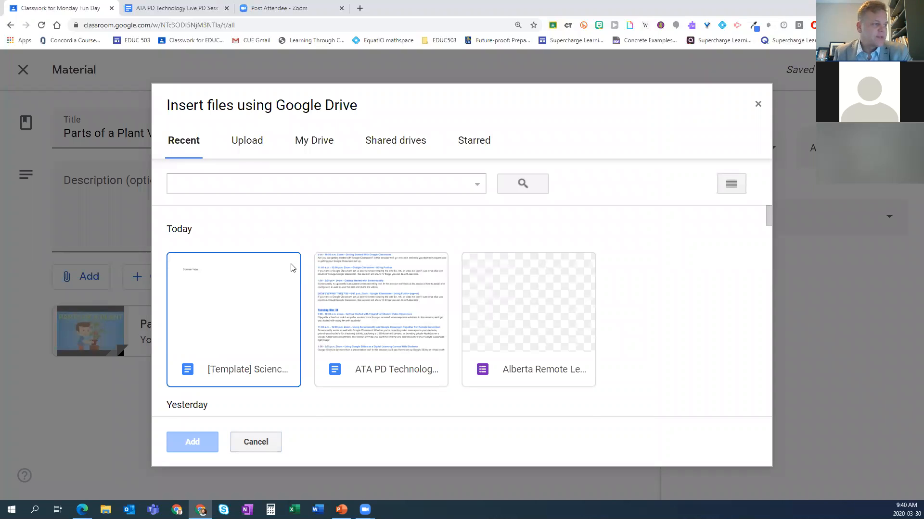
{"action": "scroll", "coordinate": [292, 268], "scroll_direction": "down", "scroll_amount": 1}
{"action": "scroll", "coordinate": [292, 267], "scroll_direction": "down", "scroll_amount": 3}
{"action": "scroll", "coordinate": [387, 276], "scroll_direction": "down", "scroll_amount": 1}
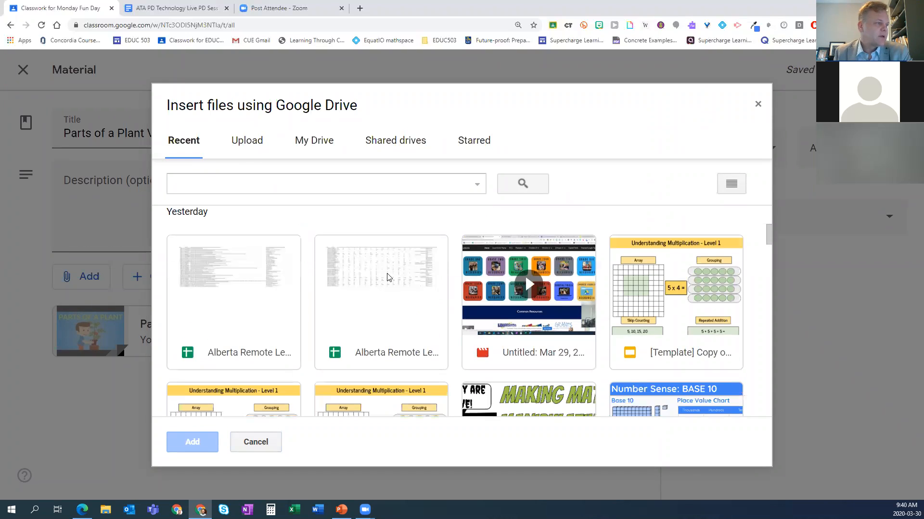
{"action": "scroll", "coordinate": [420, 314], "scroll_direction": "down", "scroll_amount": 3}
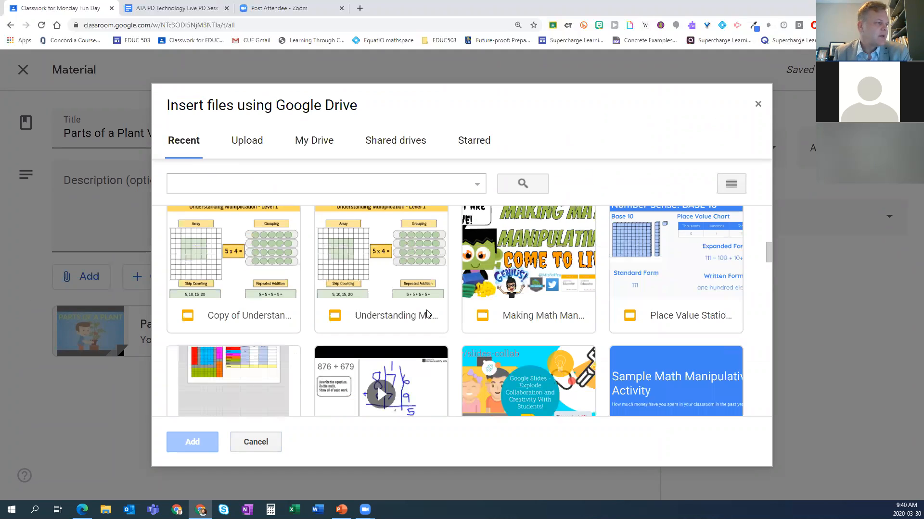
{"action": "left_click", "coordinate": [554, 251]}
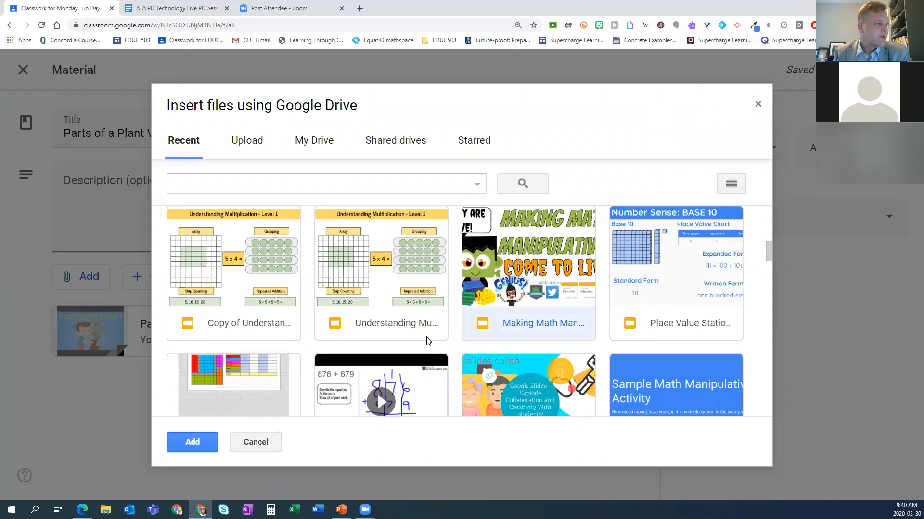
{"action": "left_click", "coordinate": [192, 442]}
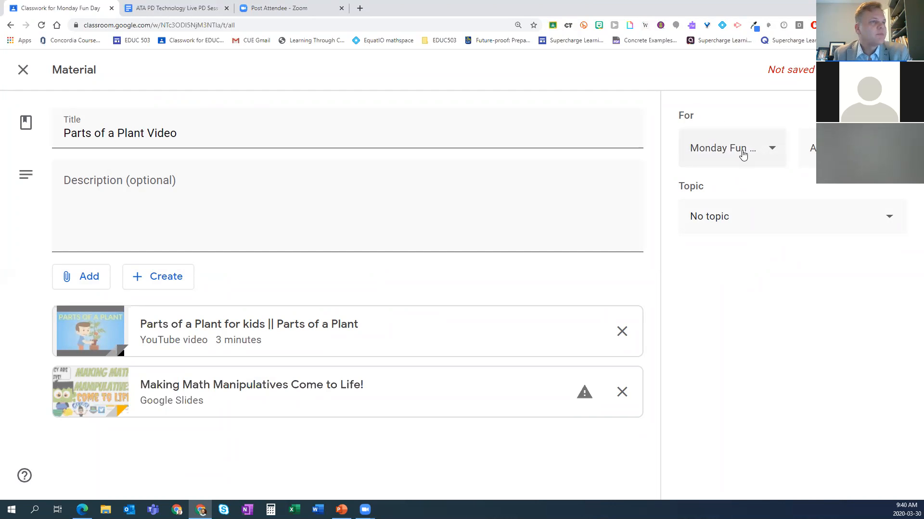
Step: Assign the material to the Science topic and post it with a copy of the slide deck attached, reloading the page
{"action": "left_click", "coordinate": [753, 225]}
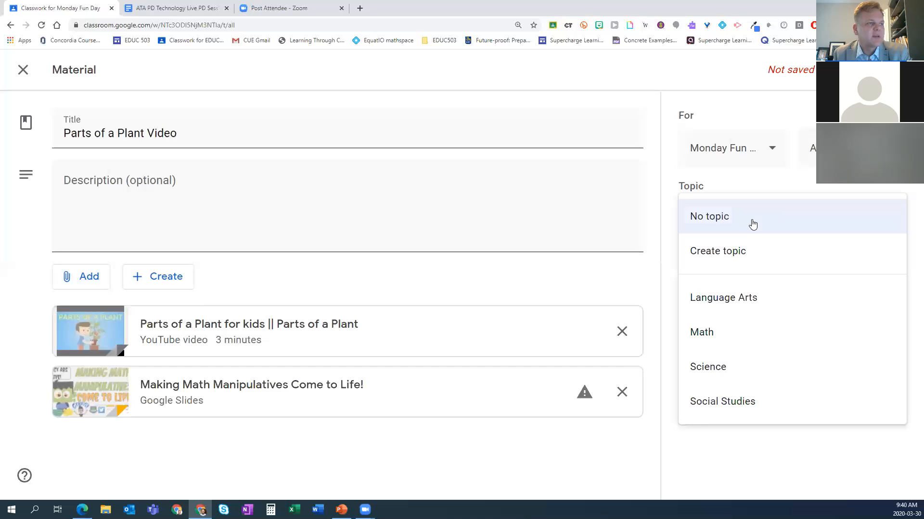
{"action": "left_click", "coordinate": [705, 375]}
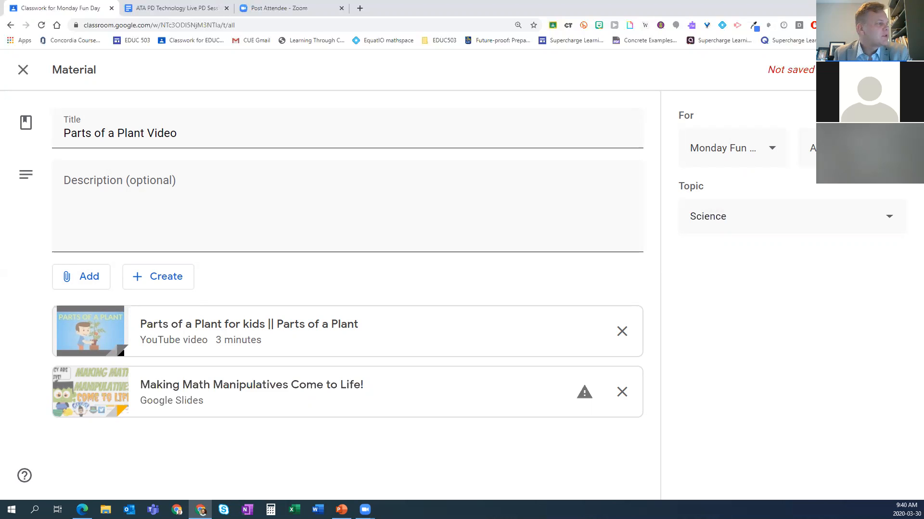
{"action": "left_click", "coordinate": [851, 70]}
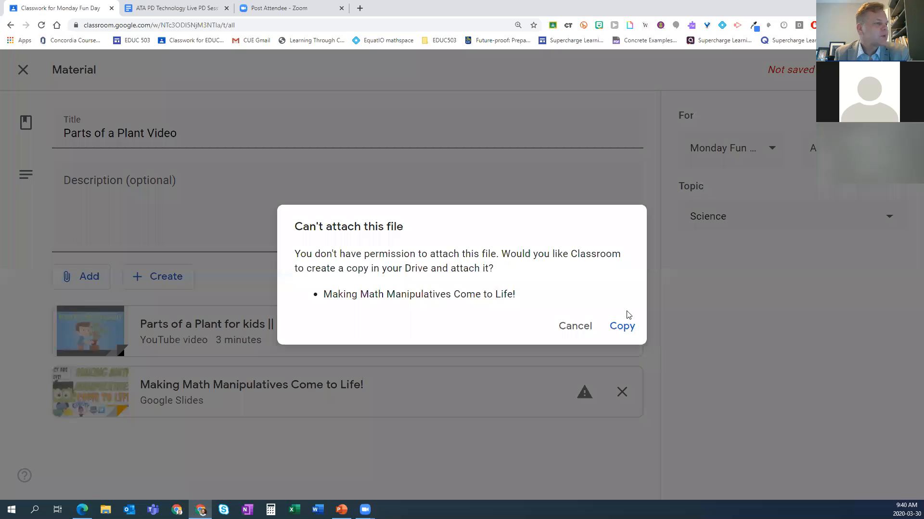
{"action": "left_click", "coordinate": [622, 328]}
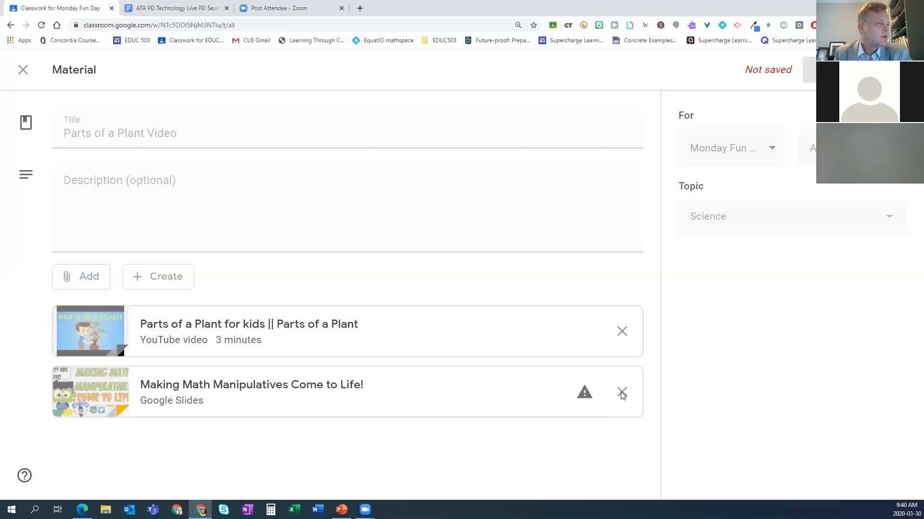
{"action": "left_click", "coordinate": [42, 25]}
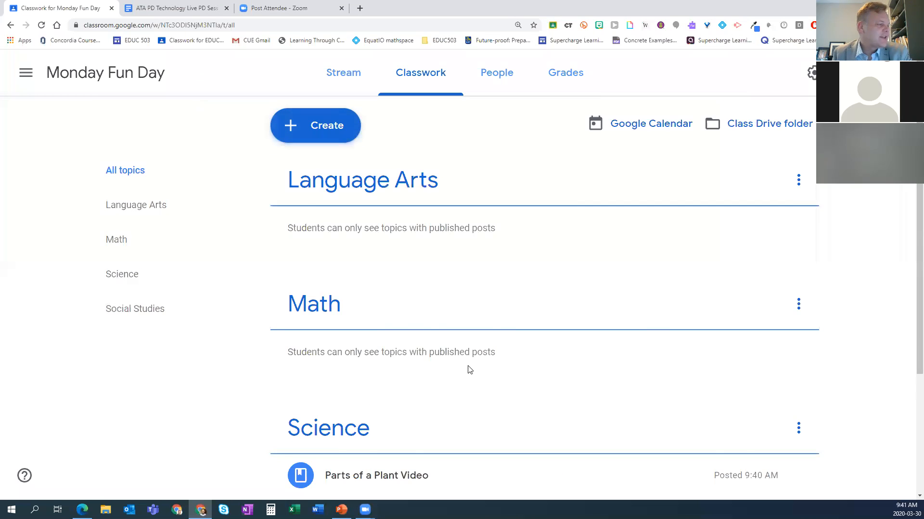
Step: Review the posted "Parts of a Plant Video" material and its entry in the class stream, returning to the classwork list
{"action": "scroll", "coordinate": [470, 370], "scroll_direction": "down", "scroll_amount": 3}
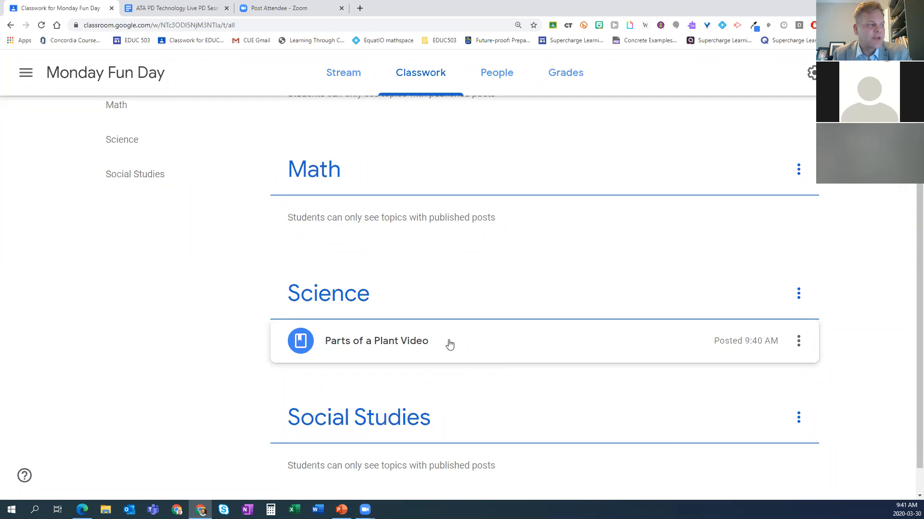
{"action": "left_click", "coordinate": [449, 344]}
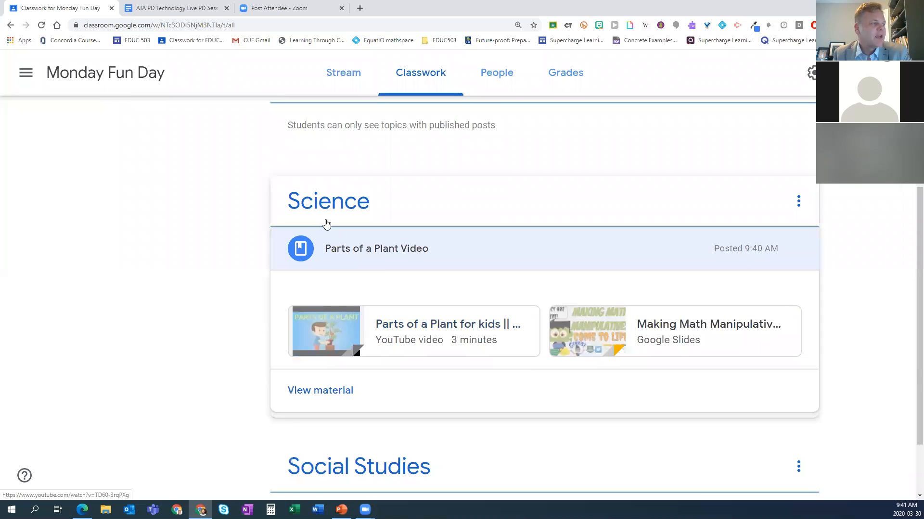
{"action": "left_click", "coordinate": [325, 393]}
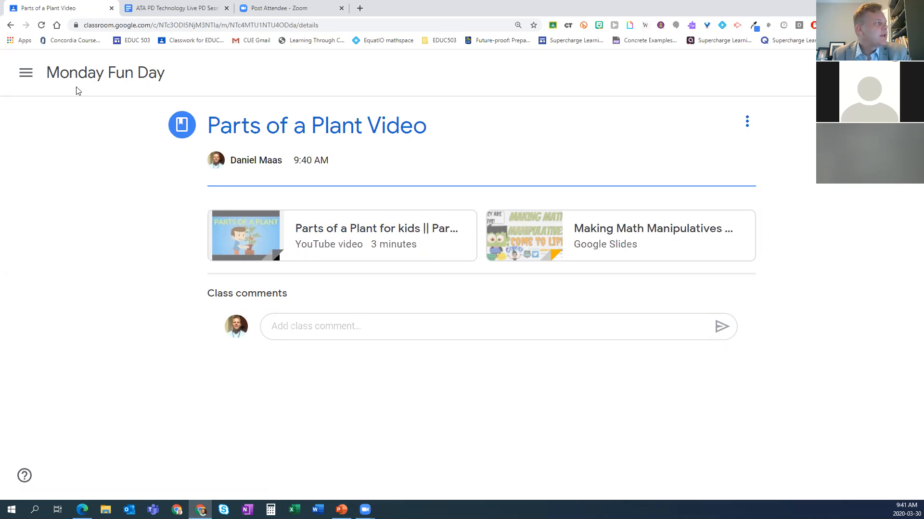
{"action": "left_click", "coordinate": [107, 80]}
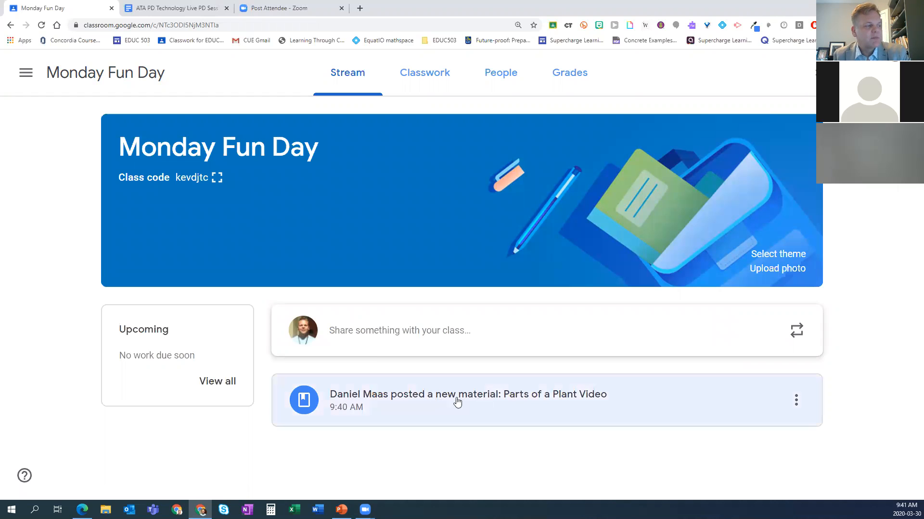
{"action": "left_click", "coordinate": [429, 78]}
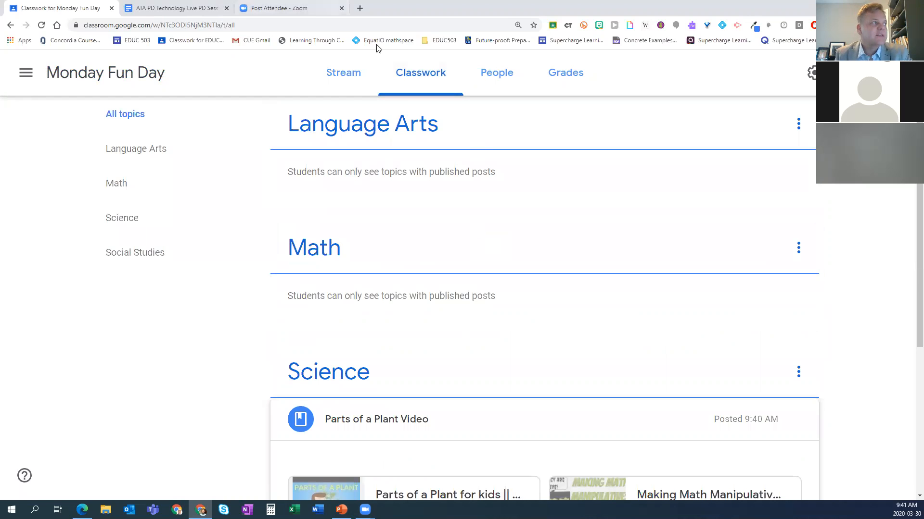
Step: Open the Alberta Teachers' Association library site at library.teachers.ab.ca in a new browser tab and select its web address
{"action": "left_click", "coordinate": [360, 8]}
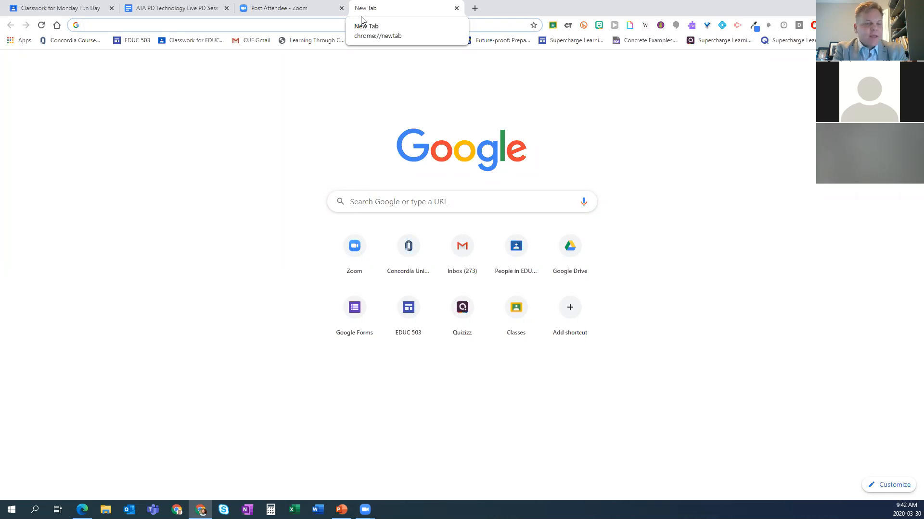
{"action": "left_click", "coordinate": [361, 22]}
{"action": "type", "text": "library.teachers.ab.ca/Presto"}
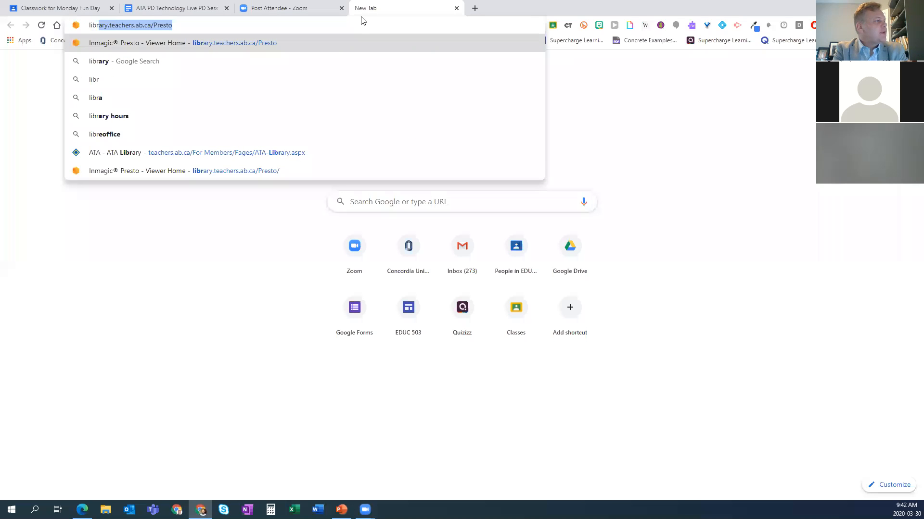
{"action": "key", "text": "Return"}
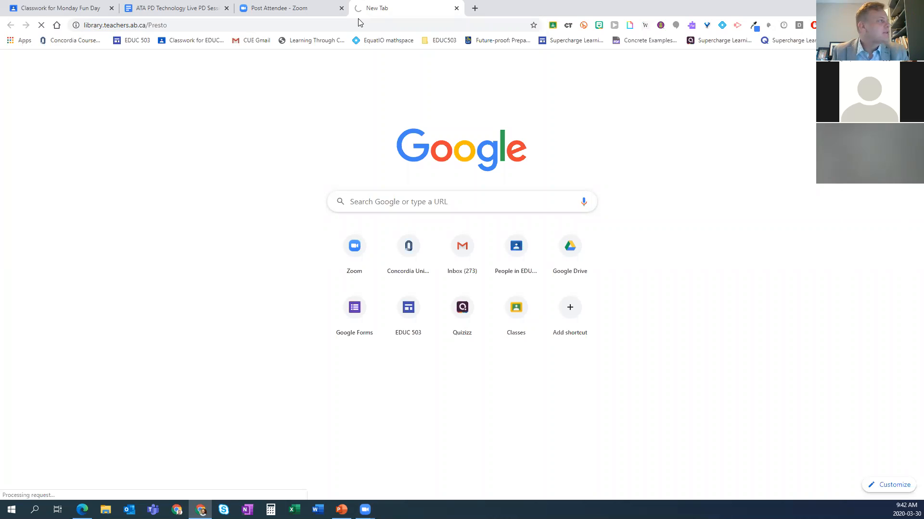
{"action": "left_click_drag", "start_coordinate": [189, 25], "coordinate": [103, 27]}
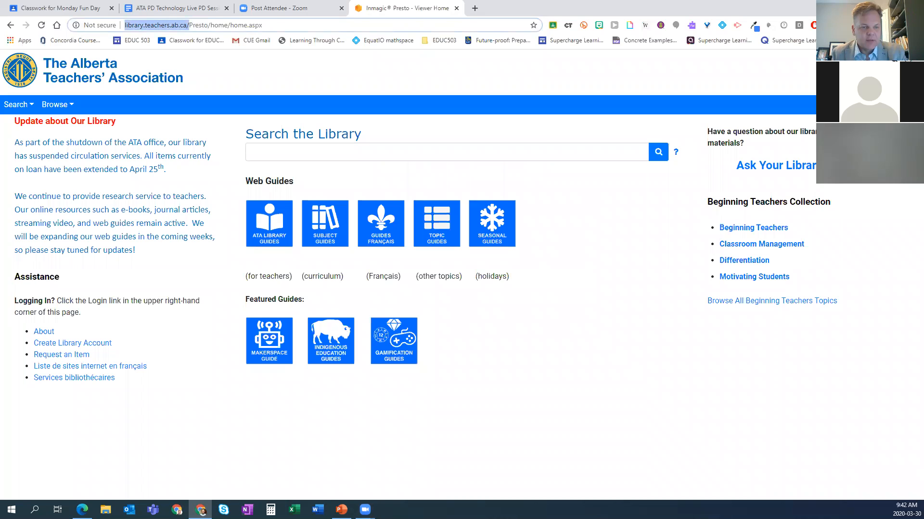
{"action": "key", "text": "alt+Tab"}
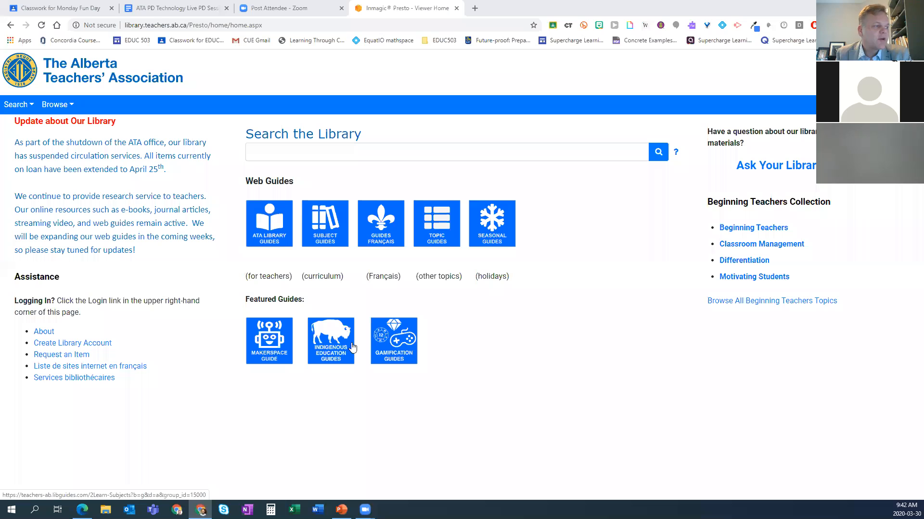
Step: Open the library's subject guides and go to the Mathematics Grades 4-6 guide
{"action": "left_click", "coordinate": [328, 225]}
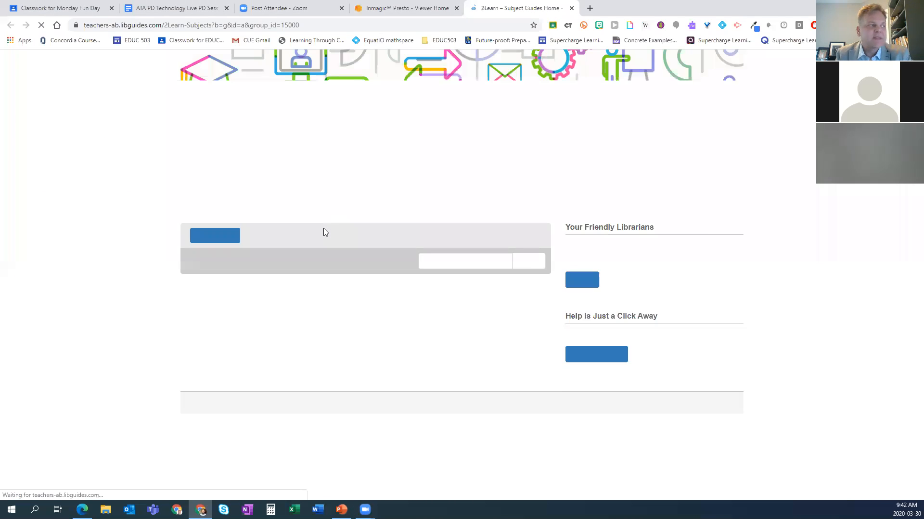
{"action": "scroll", "coordinate": [335, 357], "scroll_direction": "down", "scroll_amount": 3}
{"action": "scroll", "coordinate": [335, 357], "scroll_direction": "down", "scroll_amount": 5}
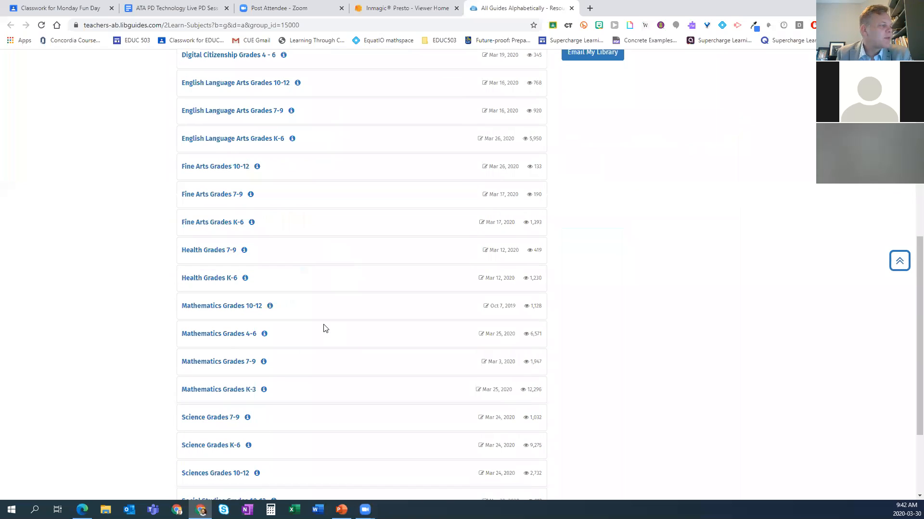
{"action": "left_click", "coordinate": [226, 337]}
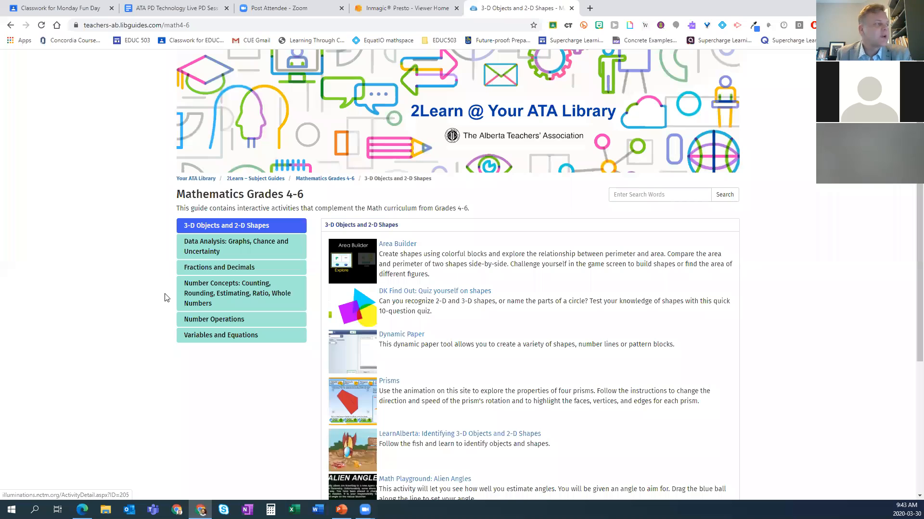
Step: Open the Area Builder activity from the 3-D Objects and 2-D Shapes resources and enter its Explore mode
{"action": "left_click", "coordinate": [206, 225]}
{"action": "left_click", "coordinate": [238, 289]}
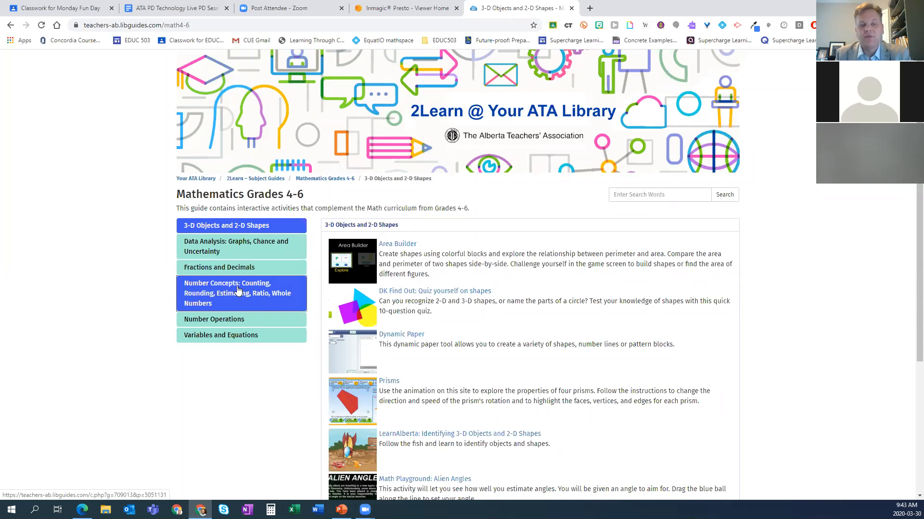
{"action": "left_click", "coordinate": [248, 256]}
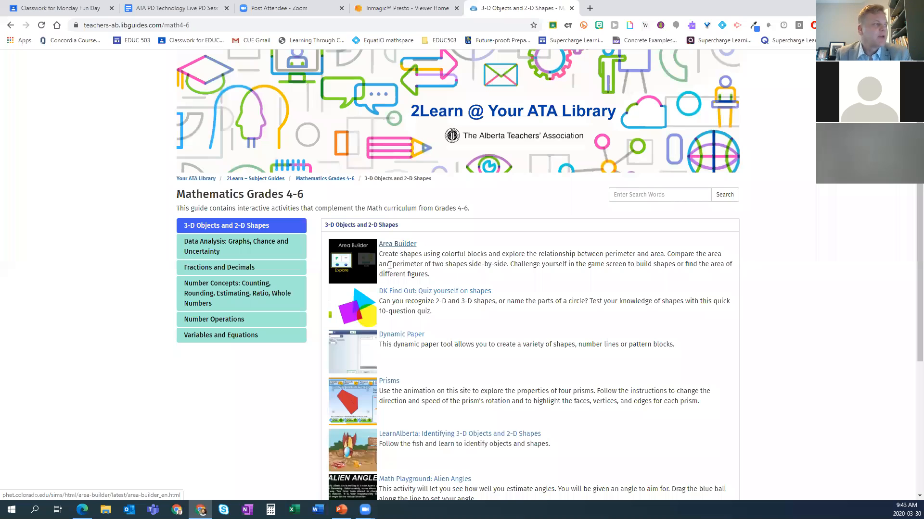
{"action": "left_click", "coordinate": [404, 247]}
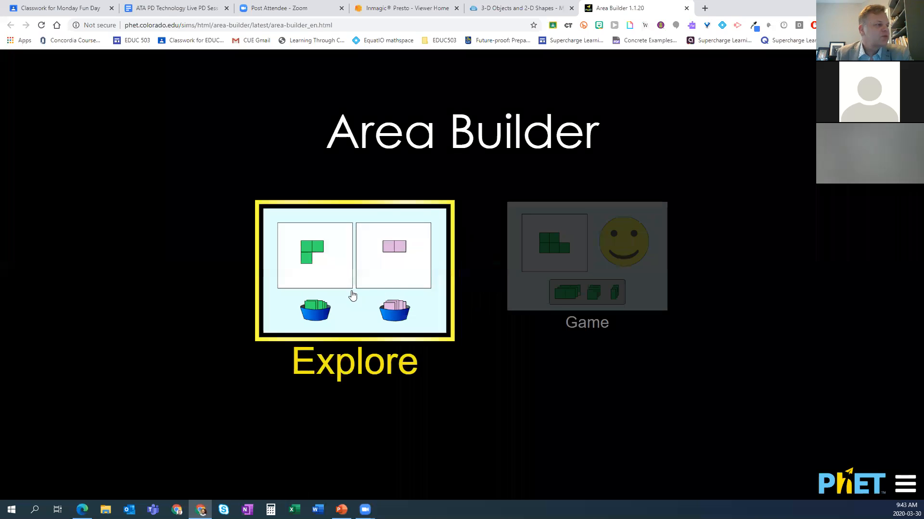
{"action": "left_click", "coordinate": [378, 272]}
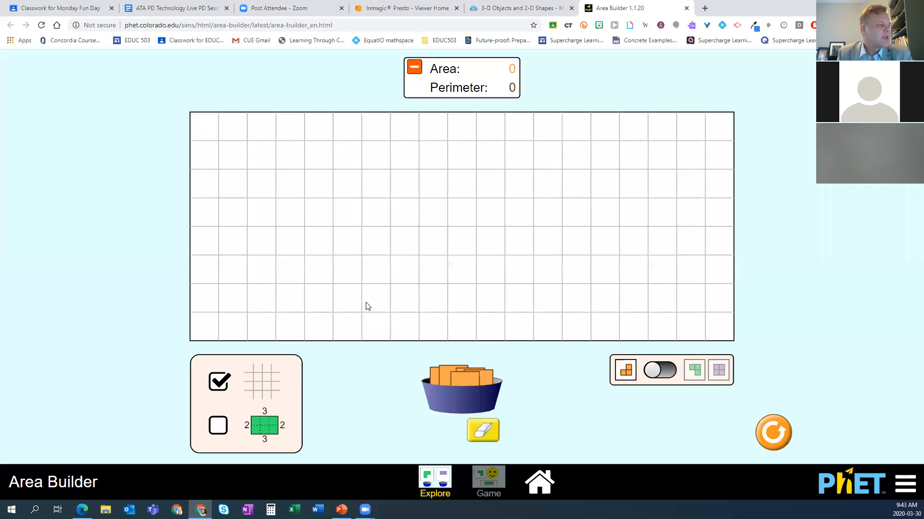
Step: Build a rectangle 2 squares wide and 4 squares high on the Area Builder grid, with side-length labels shown
{"action": "left_click_drag", "start_coordinate": [334, 216], "coordinate": [367, 171]}
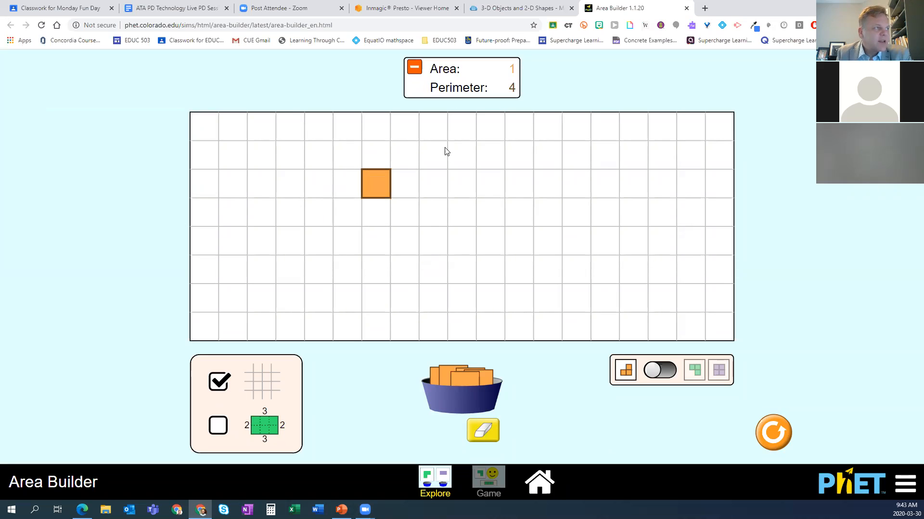
{"action": "left_click", "coordinate": [219, 425]}
{"action": "left_click_drag", "start_coordinate": [459, 380], "coordinate": [393, 211]}
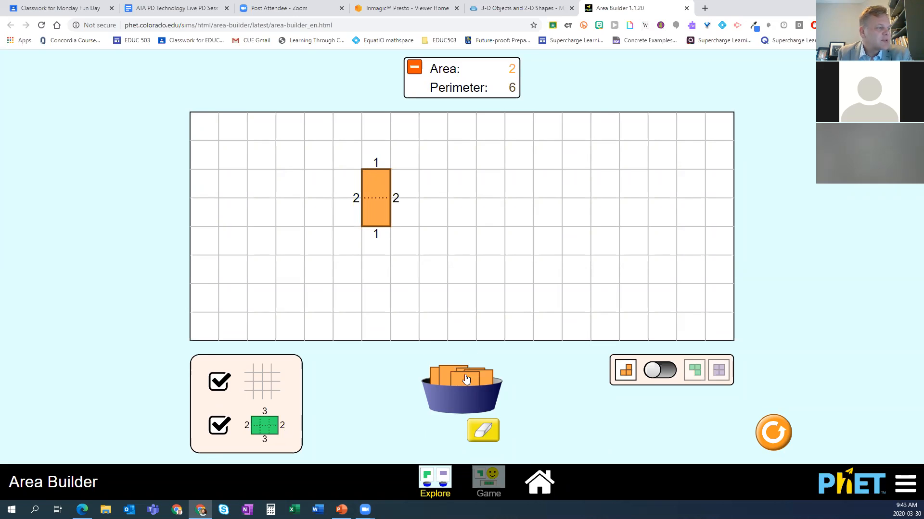
{"action": "left_click_drag", "start_coordinate": [455, 368], "coordinate": [405, 202]}
{"action": "left_click_drag", "start_coordinate": [465, 382], "coordinate": [403, 204]}
{"action": "left_click_drag", "start_coordinate": [455, 366], "coordinate": [407, 241]}
{"action": "left_click_drag", "start_coordinate": [467, 379], "coordinate": [414, 278]}
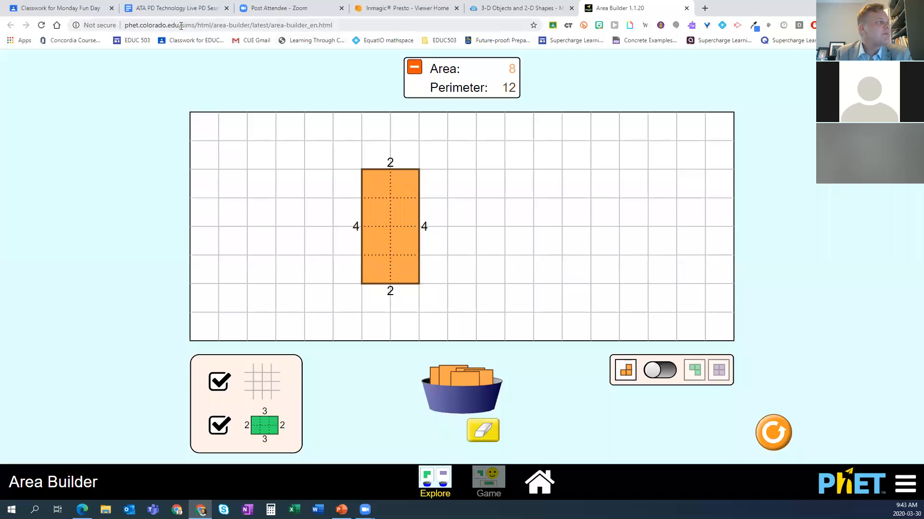
Step: Copy the Area Builder web address and return to the Monday Fun Day classwork page
{"action": "left_click", "coordinate": [160, 26]}
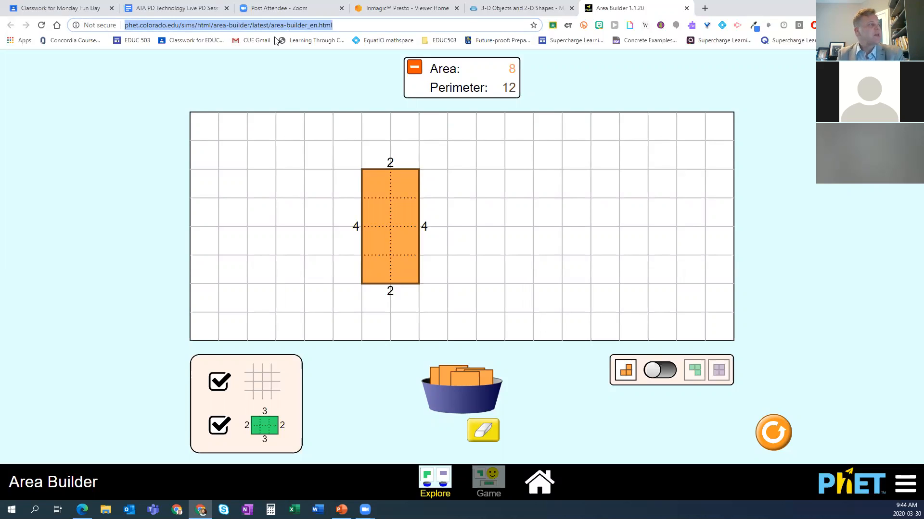
{"action": "right_click", "coordinate": [258, 25]}
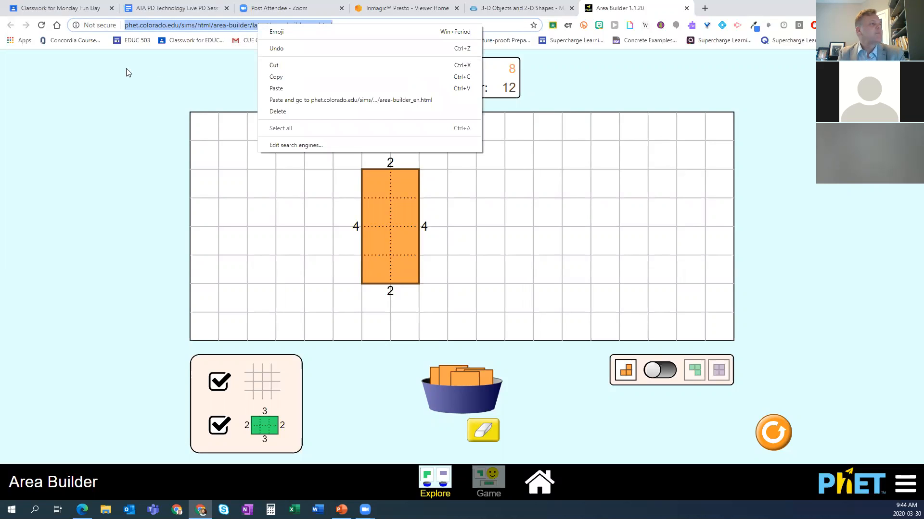
{"action": "left_click", "coordinate": [137, 89]}
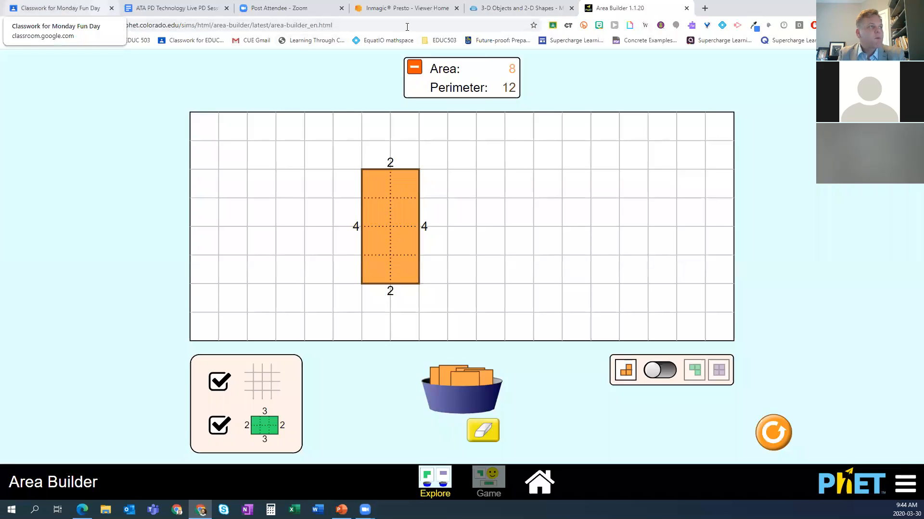
{"action": "left_click", "coordinate": [64, 6]}
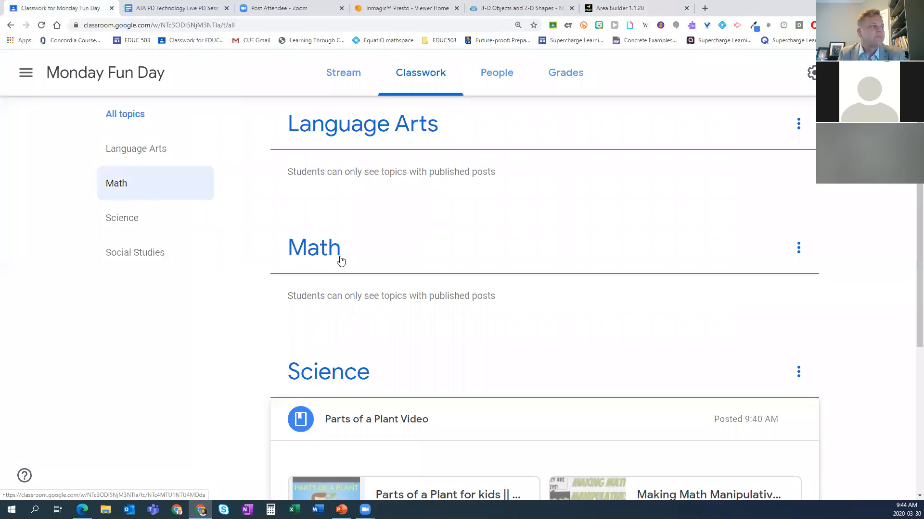
Step: Create a new classwork material titled "Area Builder"
{"action": "scroll", "coordinate": [349, 235], "scroll_direction": "up", "scroll_amount": 2}
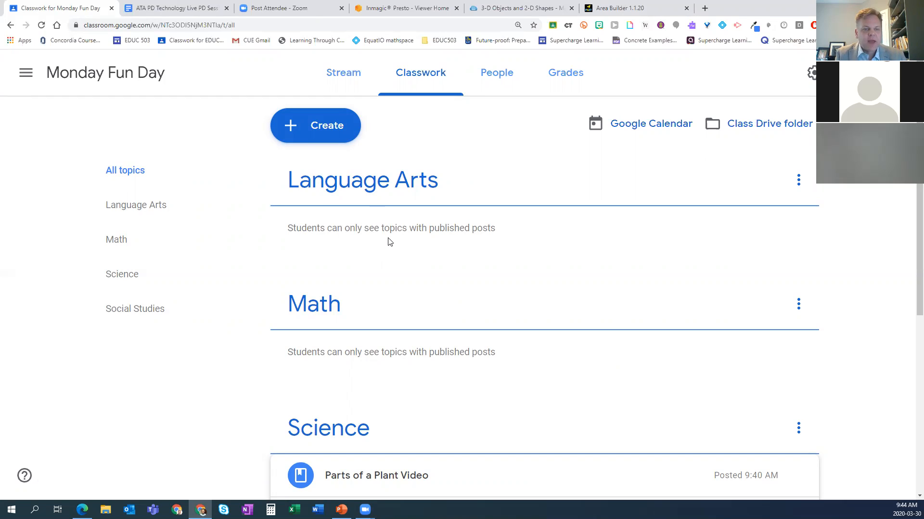
{"action": "left_click", "coordinate": [330, 131]}
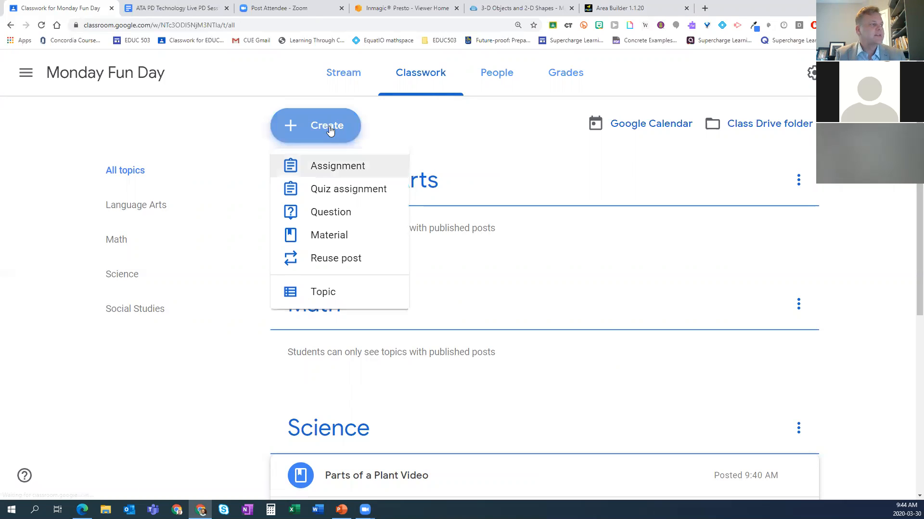
{"action": "left_click", "coordinate": [326, 236]}
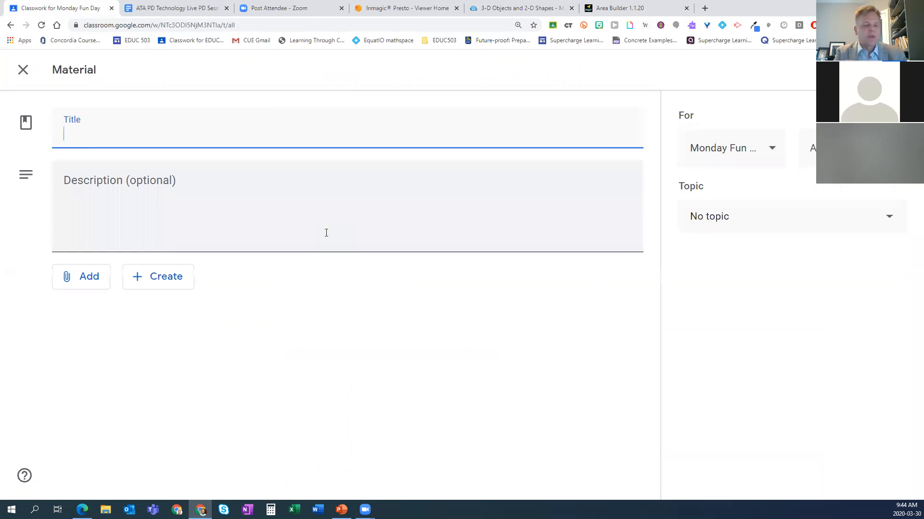
{"action": "type", "text": "Area Builder"}
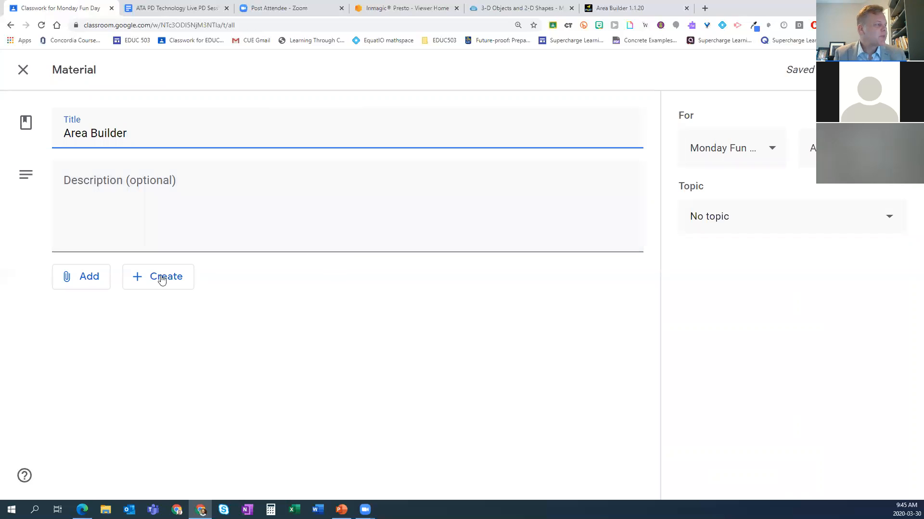
Step: Attach the copied phet.colorado.edu Area Builder address to the material as a link
{"action": "left_click", "coordinate": [83, 279]}
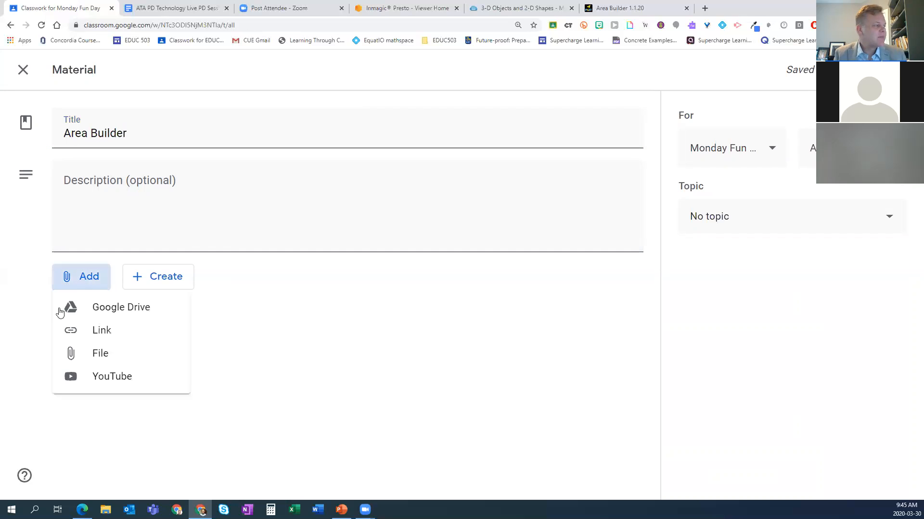
{"action": "left_click", "coordinate": [120, 333]}
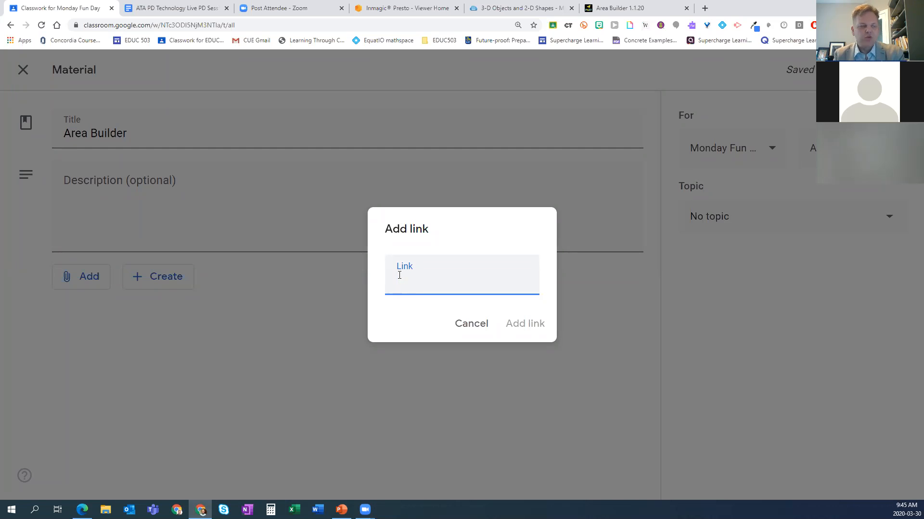
{"action": "key", "text": "ctrl+v"}
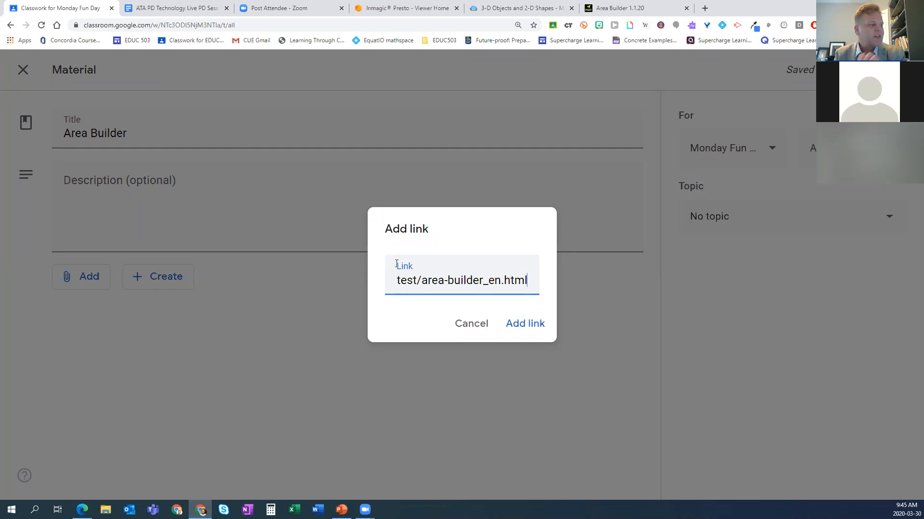
{"action": "right_click", "coordinate": [426, 282]}
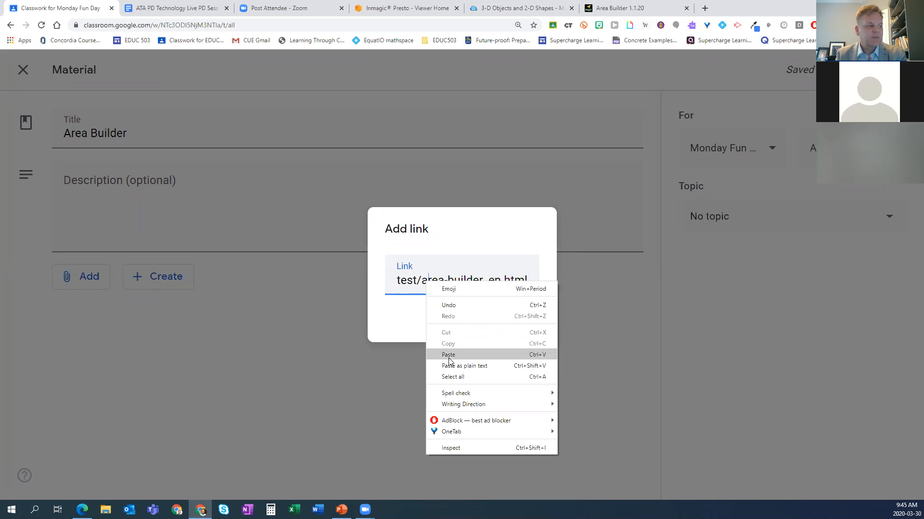
{"action": "left_click", "coordinate": [398, 315]}
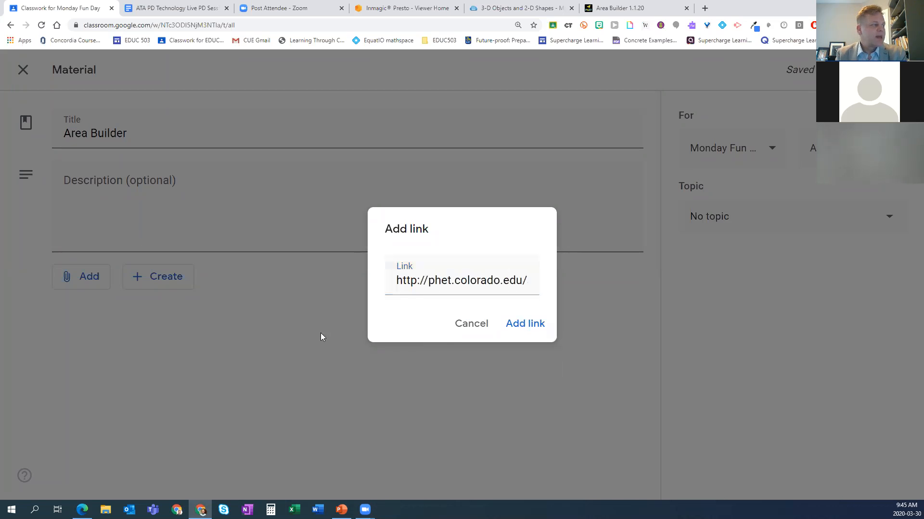
{"action": "key", "text": "Return"}
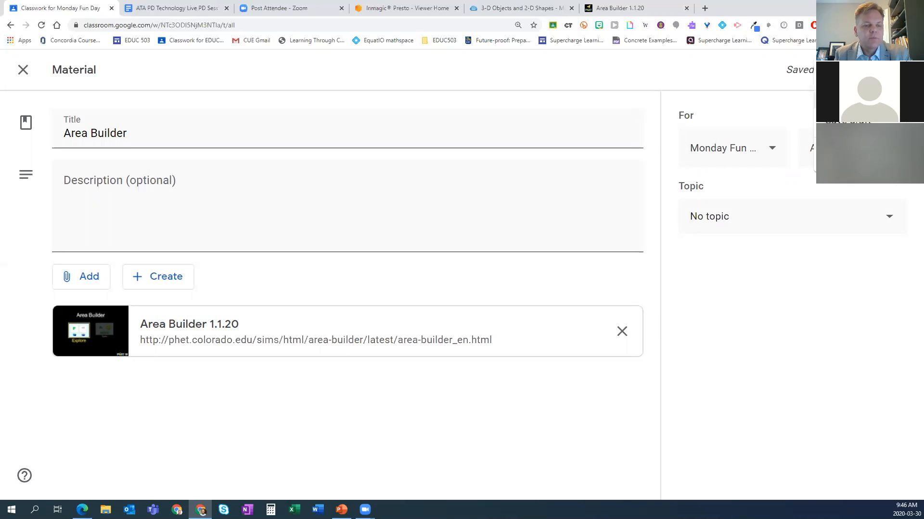
Step: Schedule the Area Builder material for Mar 31, 2020 at 8:00 AM
{"action": "left_click", "coordinate": [848, 101]}
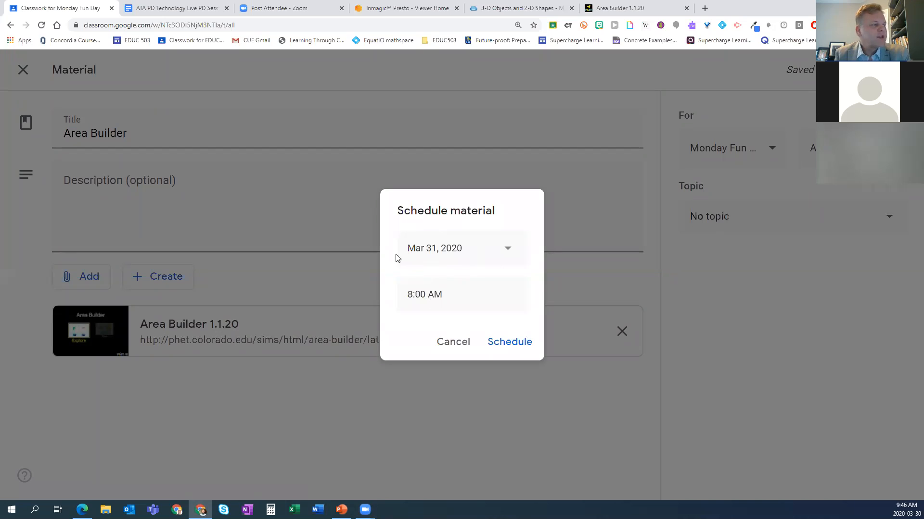
{"action": "left_click", "coordinate": [513, 251]}
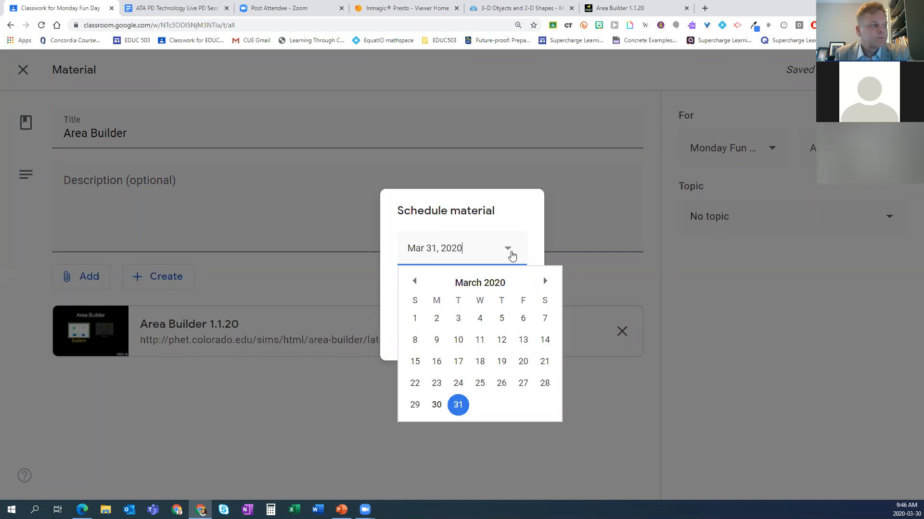
{"action": "left_click", "coordinate": [460, 404]}
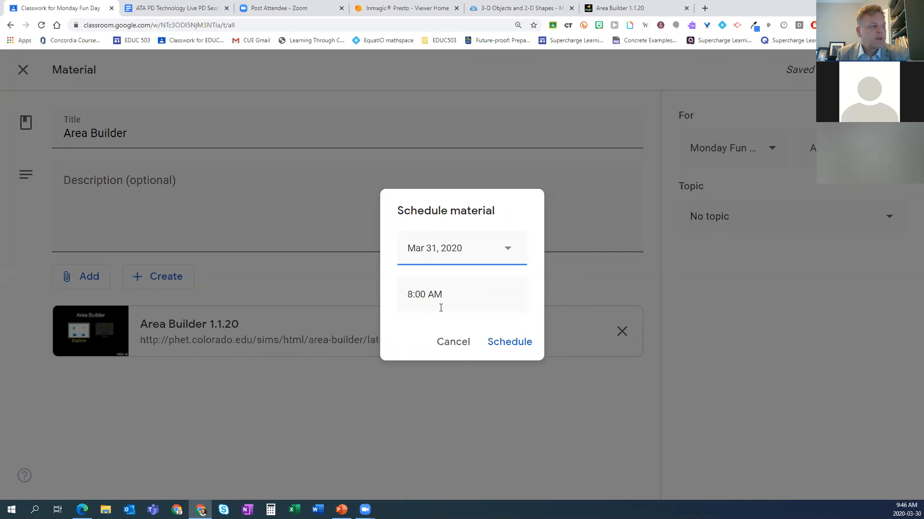
{"action": "left_click", "coordinate": [505, 346]}
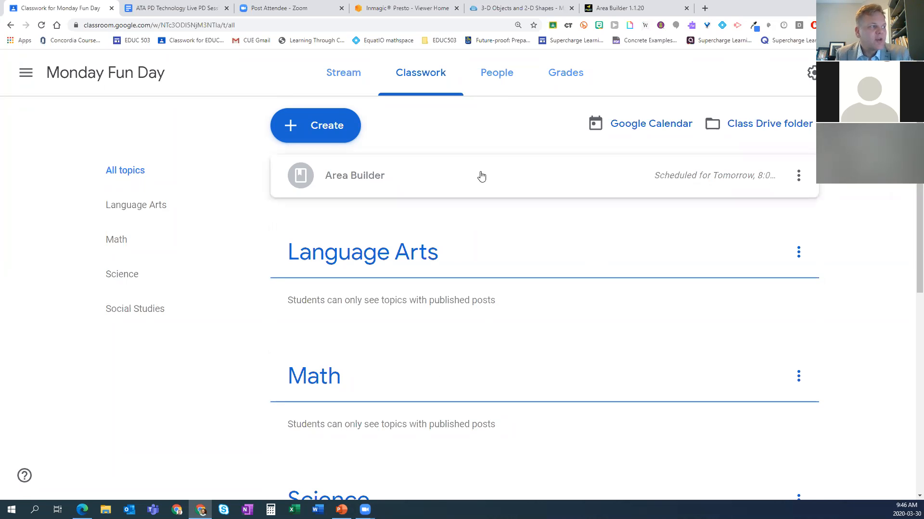
Step: Move the scheduled Area Builder material into the Math topic
{"action": "left_click", "coordinate": [799, 179]}
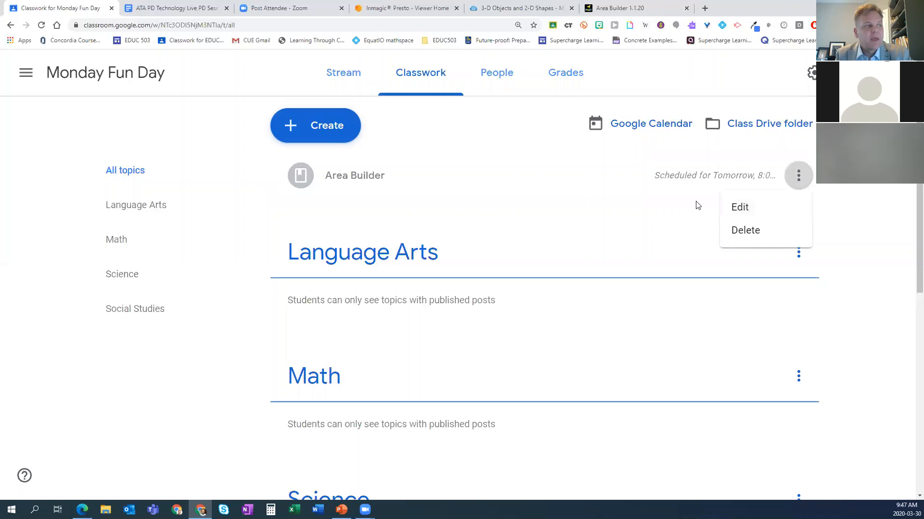
{"action": "left_click", "coordinate": [475, 185]}
{"action": "left_click_drag", "start_coordinate": [470, 181], "coordinate": [428, 331]}
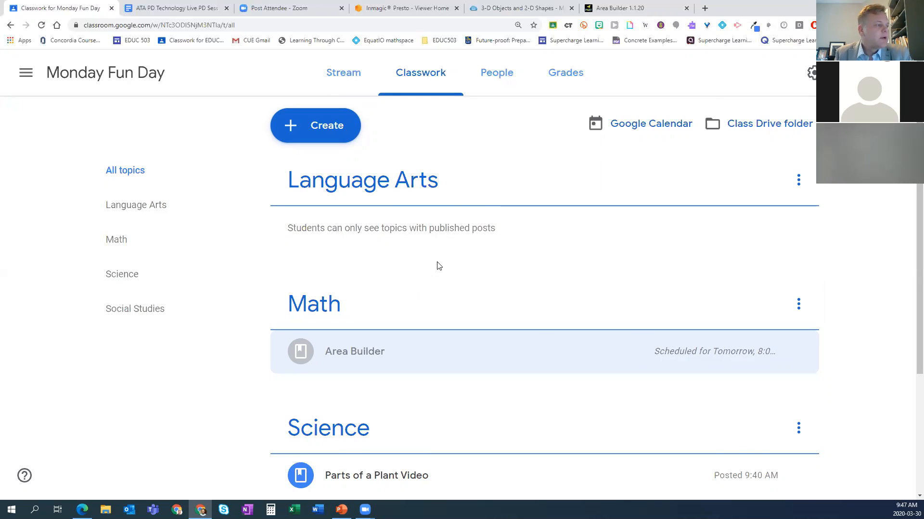
Step: Expand the Area Builder material under Math to review its attached link
{"action": "scroll", "coordinate": [436, 265], "scroll_direction": "down", "scroll_amount": 3}
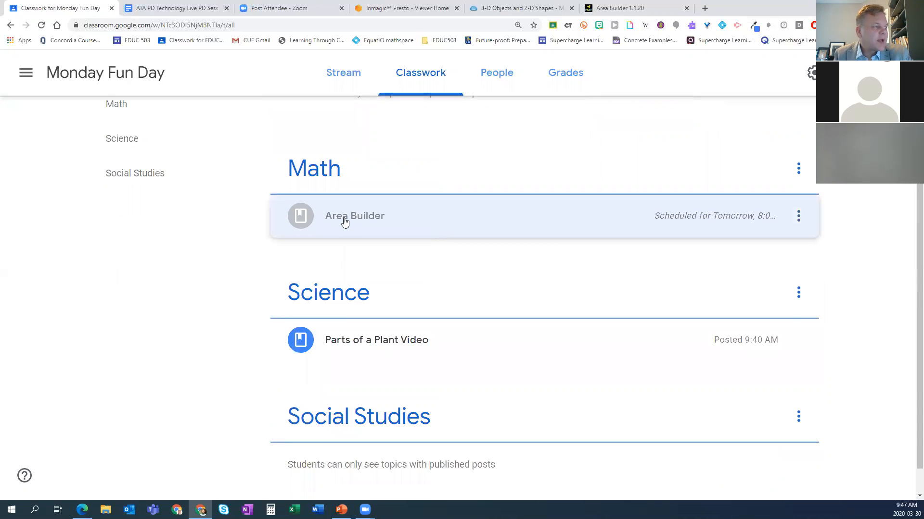
{"action": "left_click", "coordinate": [438, 224]}
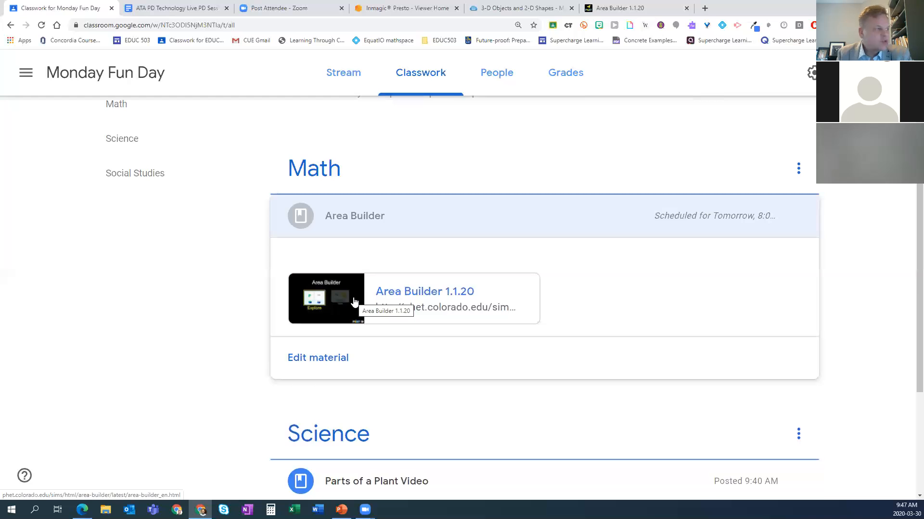
{"action": "scroll", "coordinate": [480, 225], "scroll_direction": "up", "scroll_amount": 3}
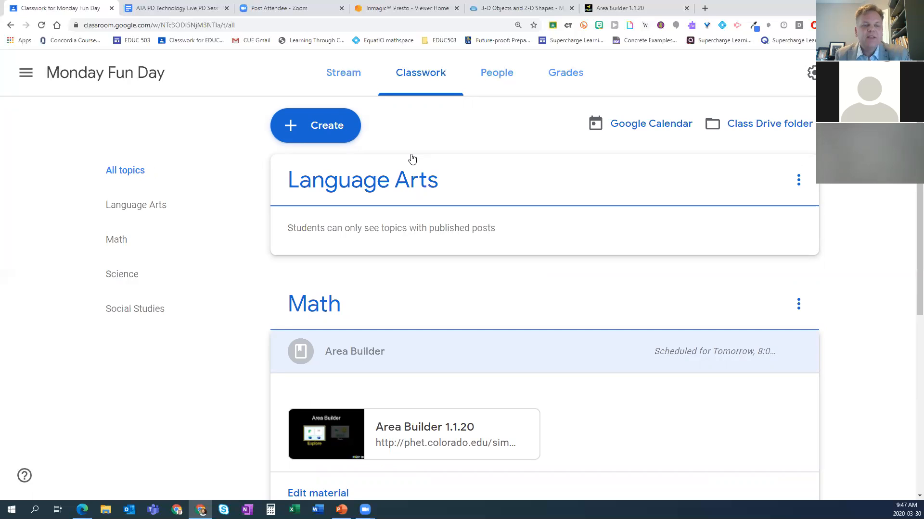
Step: Start a new assignment in the class and title it "Daily Journal"
{"action": "left_click", "coordinate": [329, 134]}
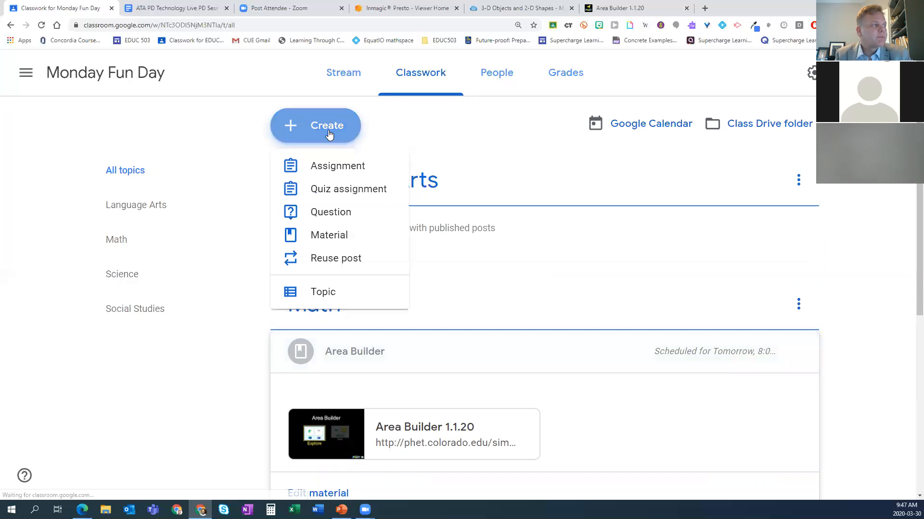
{"action": "left_click", "coordinate": [324, 168]}
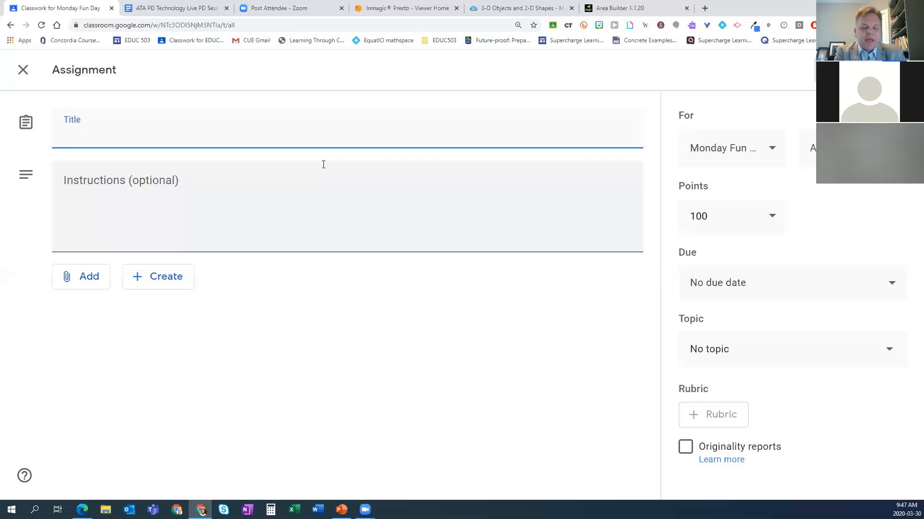
{"action": "type", "text": "D"}
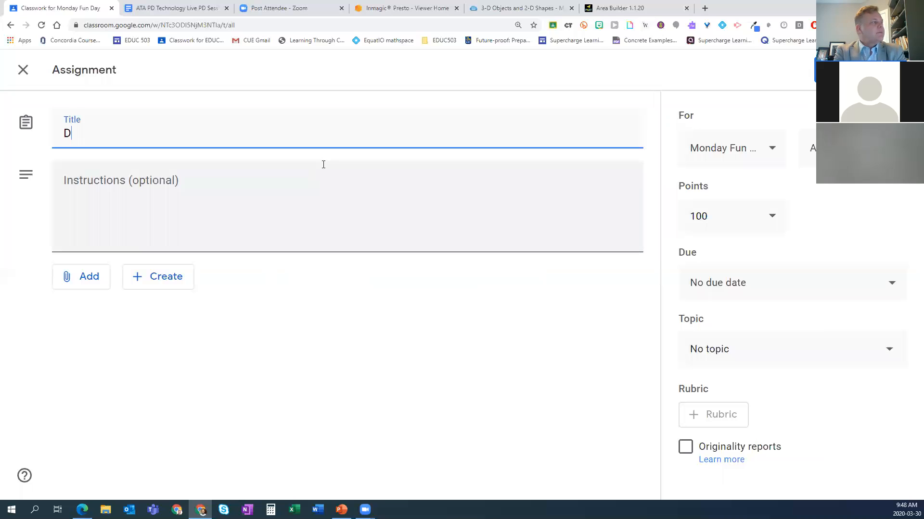
{"action": "type", "text": "aily Journal"}
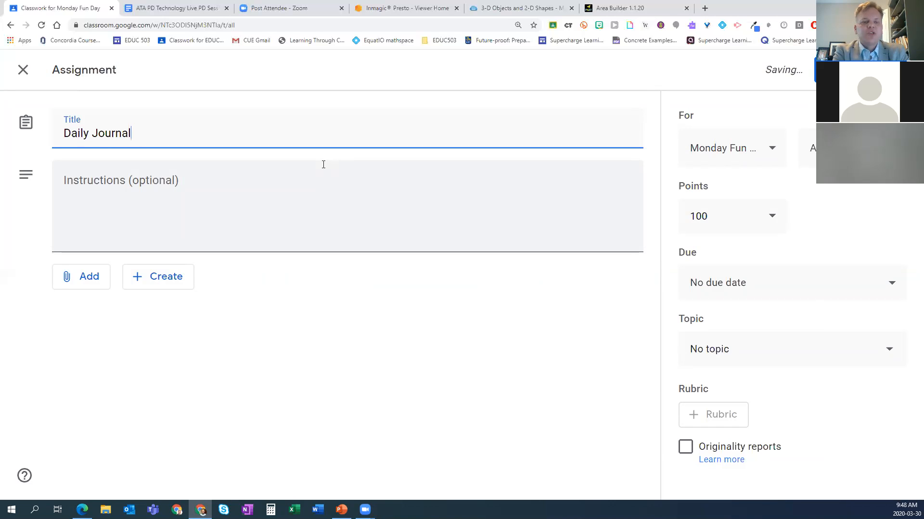
Step: Enter the assignment instructions "Write at least four sentences each day telling me what you did that day."
{"action": "left_click", "coordinate": [323, 168]}
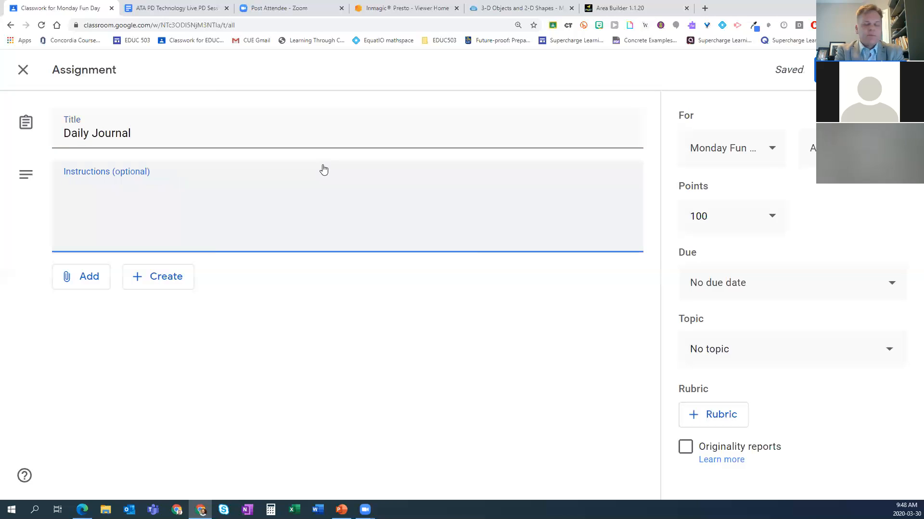
{"action": "type", "text": "Writ"}
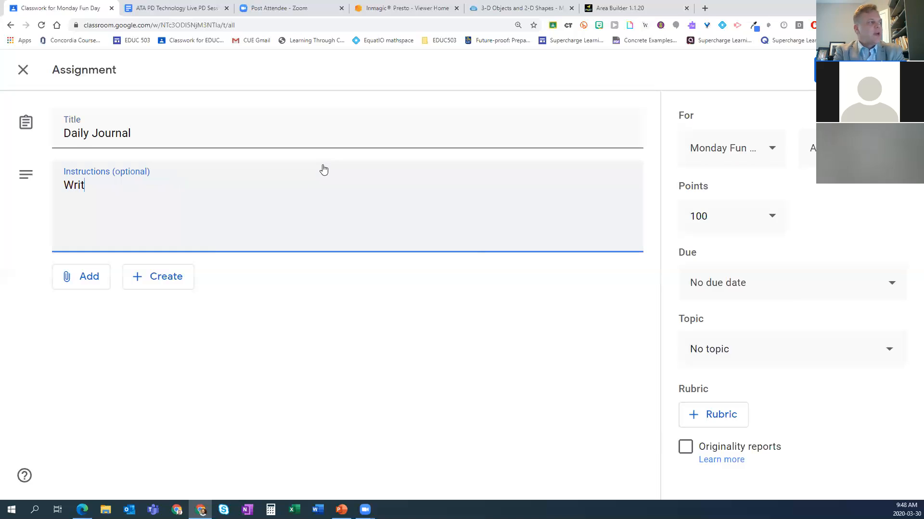
{"action": "type", "text": "e at least four "}
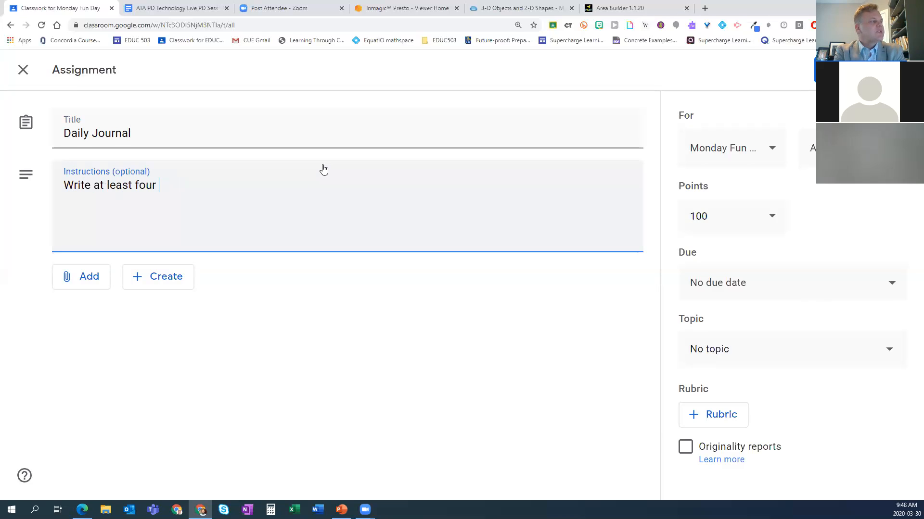
{"action": "type", "text": "sente"}
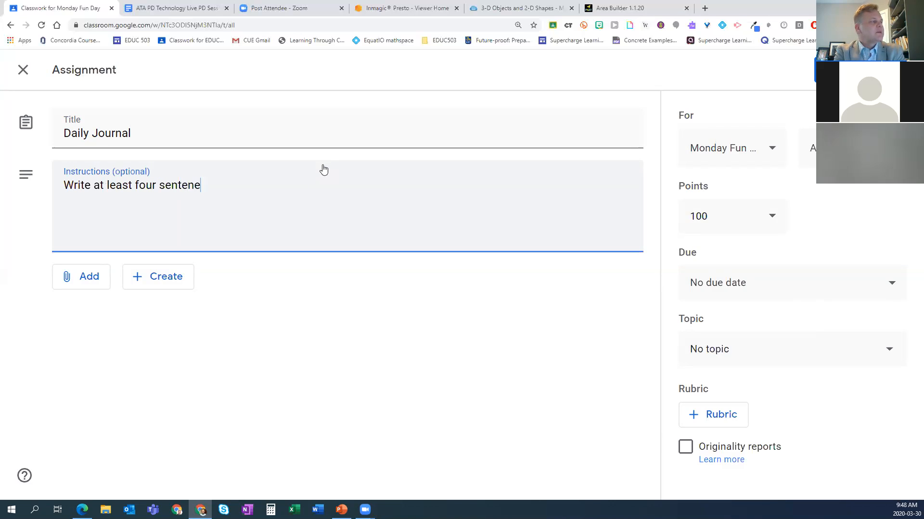
{"action": "type", "text": "nces each day telling me what you did that day."}
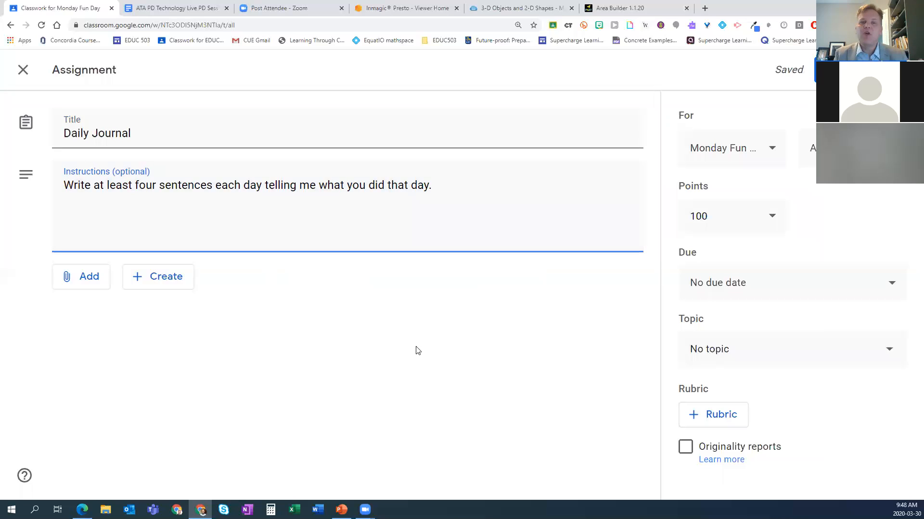
Step: Create a new Google Docs attachment for the assignment and name the document "Daily Journal"
{"action": "left_click", "coordinate": [161, 275]}
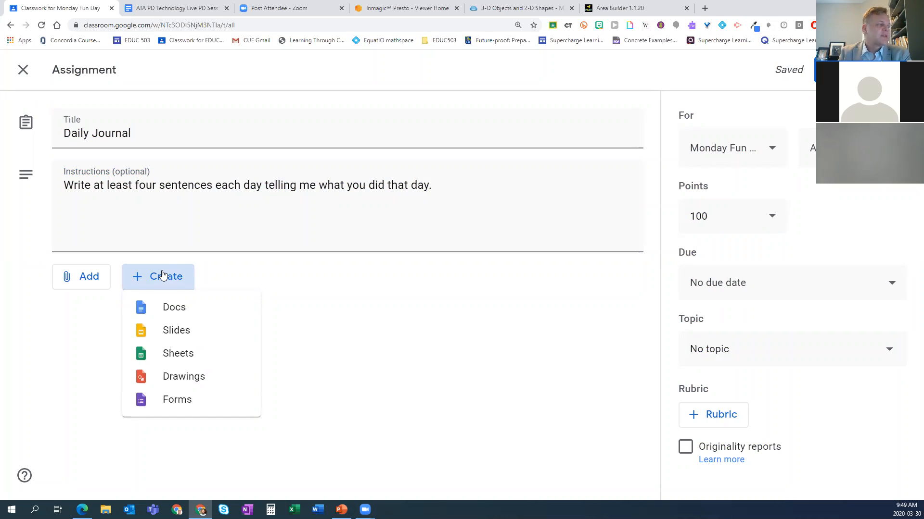
{"action": "left_click", "coordinate": [174, 308]}
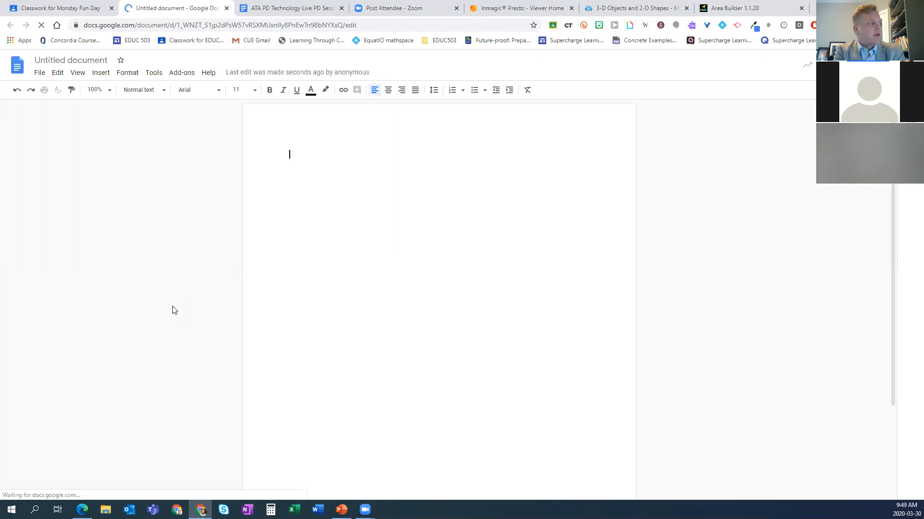
{"action": "left_click", "coordinate": [93, 62]}
{"action": "type", "text": "Da"}
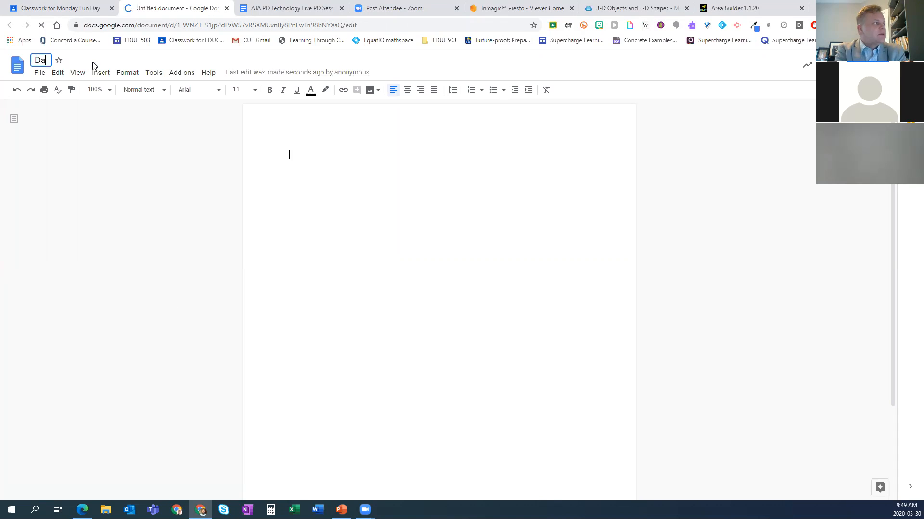
{"action": "type", "text": "ily Journal"}
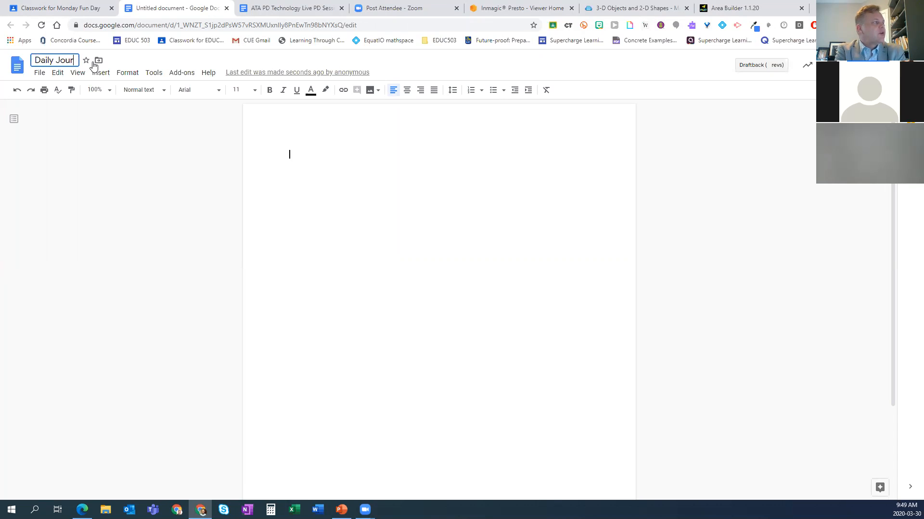
Step: List Monday, Tuesday, Wednesday, Thursday and Friday in the document body with a blank line between the days
{"action": "left_click", "coordinate": [303, 141]}
{"action": "type", "text": "Monday"}
{"action": "key", "text": "Return"}
{"action": "key", "text": "Return"}
{"action": "key", "text": "Return"}
{"action": "type", "text": "Tuesday,"}
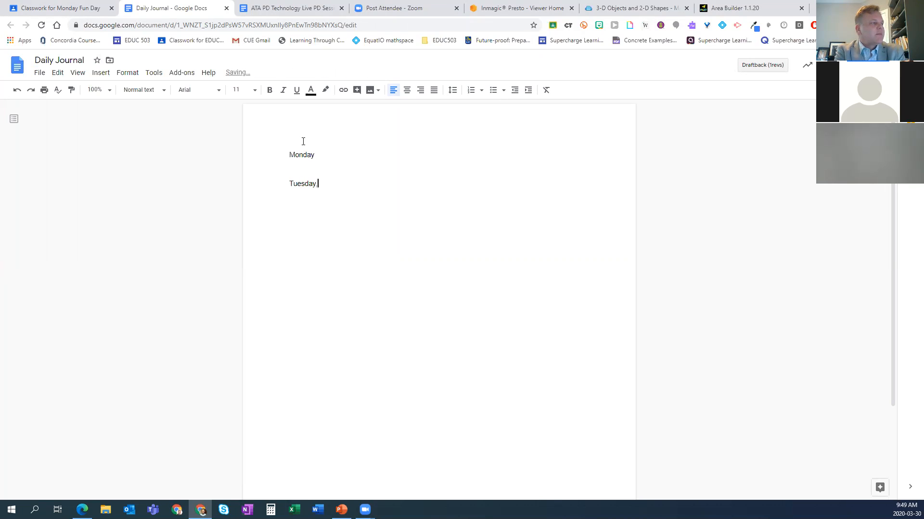
{"action": "key", "text": "BackSpace"}
{"action": "key", "text": "Return"}
{"action": "type", "text": "Wednesday"}
{"action": "key", "text": "Return"}
{"action": "type", "text": "Thursday"}
{"action": "key", "text": "Return"}
{"action": "type", "text": "Fiday"}
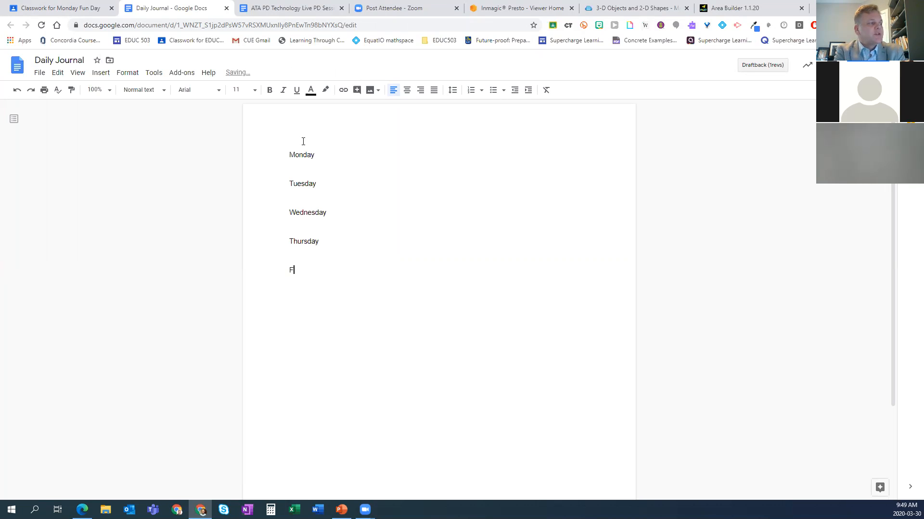
{"action": "key", "text": "BackSpace"}
{"action": "key", "text": "BackSpace"}
{"action": "key", "text": "BackSpace"}
{"action": "type", "text": "riday"}
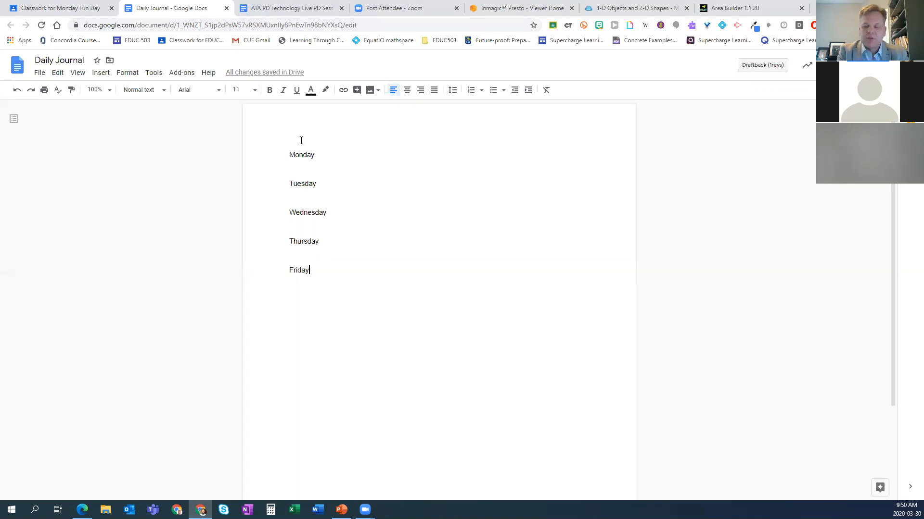
{"action": "key", "text": "Return"}
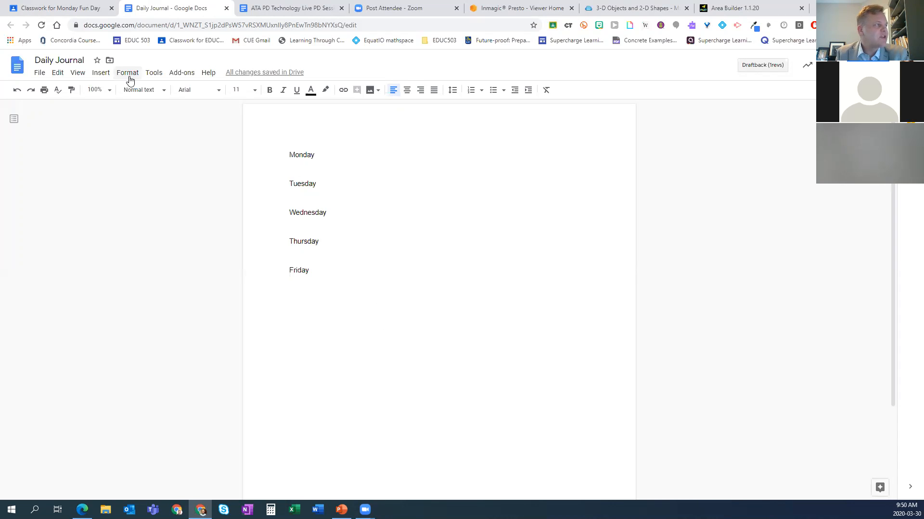
Step: Close the journal document and set its assignment attachment to make a copy for each student
{"action": "left_click", "coordinate": [226, 8]}
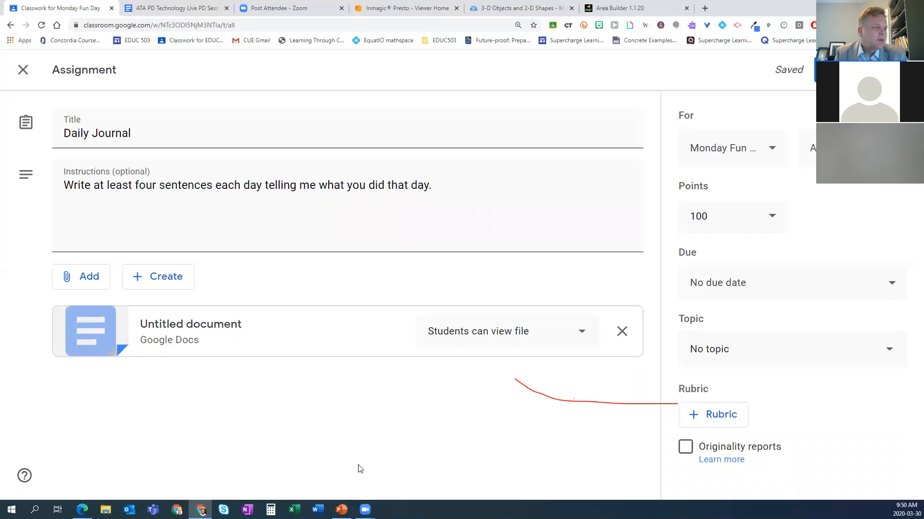
{"action": "left_click", "coordinate": [575, 336]}
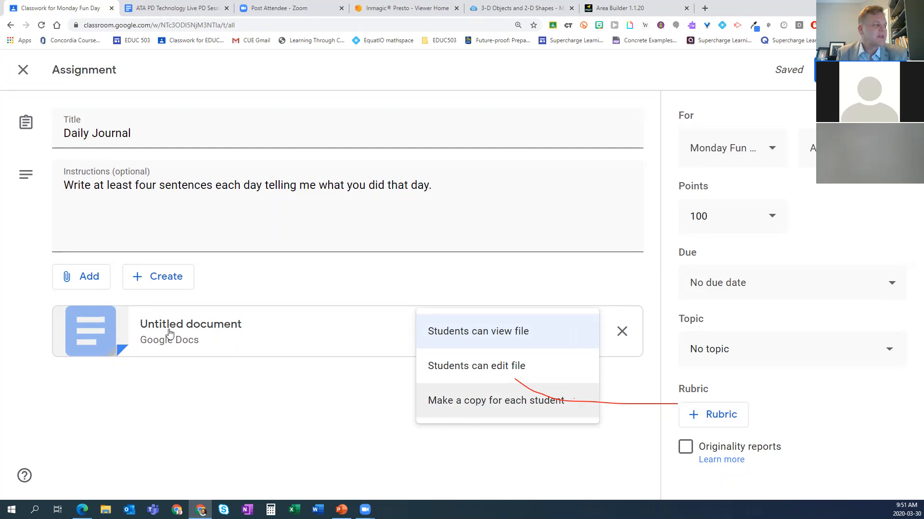
{"action": "left_click", "coordinate": [449, 404]}
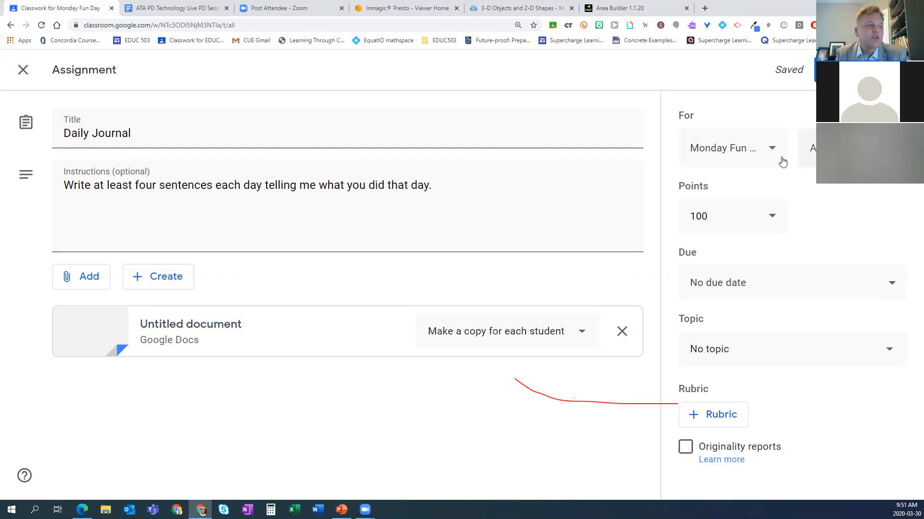
Step: Place the Daily Journal assignment under the Language Arts topic and make it ungraded
{"action": "left_click", "coordinate": [741, 350]}
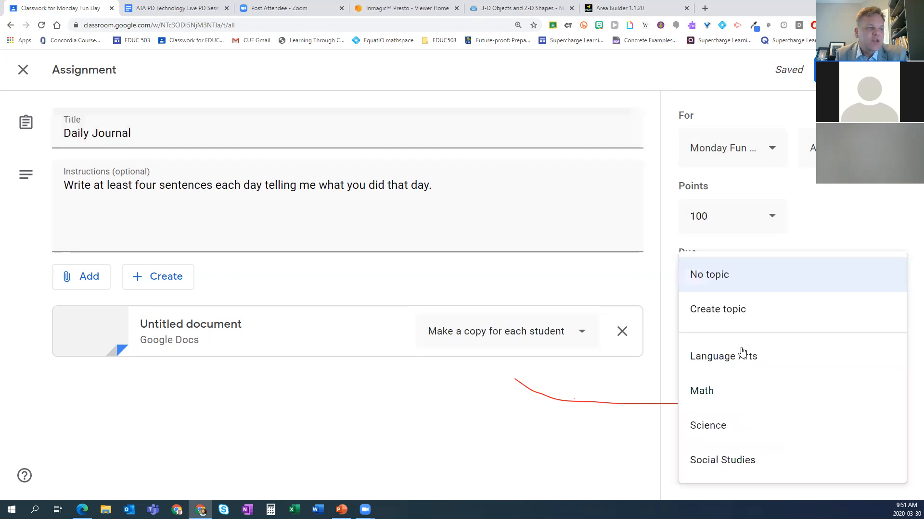
{"action": "left_click", "coordinate": [727, 359]}
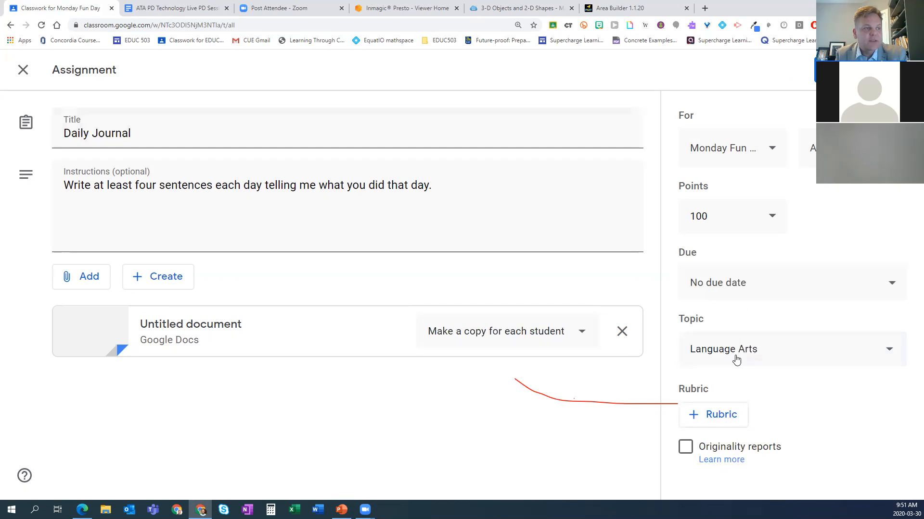
{"action": "left_click", "coordinate": [719, 212]}
{"action": "left_click", "coordinate": [715, 255]}
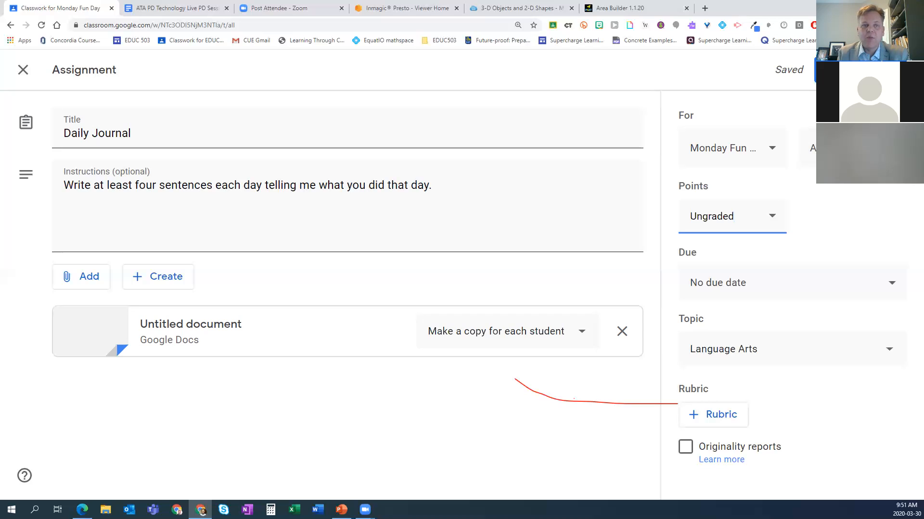
Step: Assign the Daily Journal assignment to the Monday Fun Day class
{"action": "left_click", "coordinate": [893, 70]}
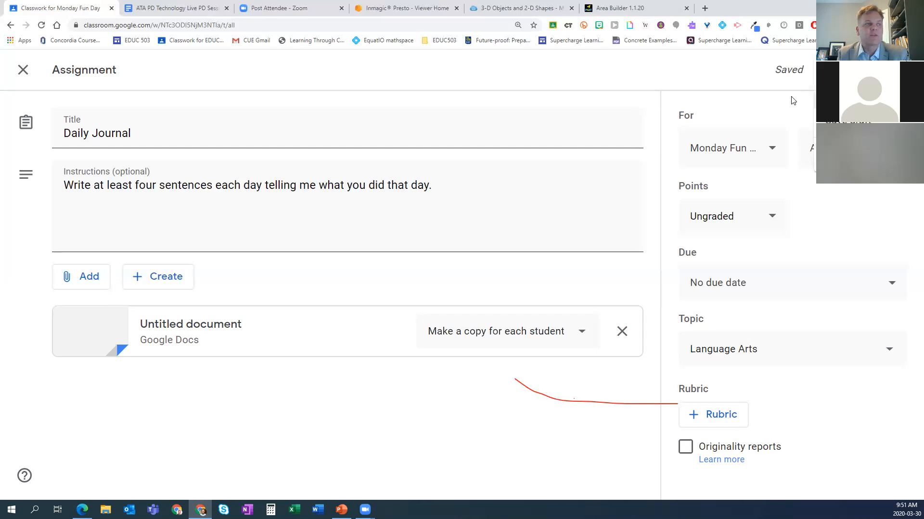
{"action": "left_click", "coordinate": [731, 71]}
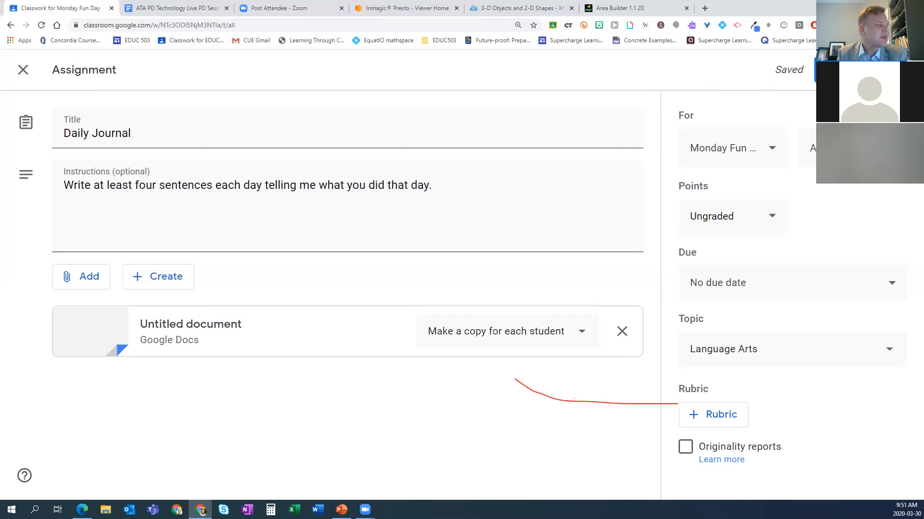
{"action": "left_click", "coordinate": [845, 70]}
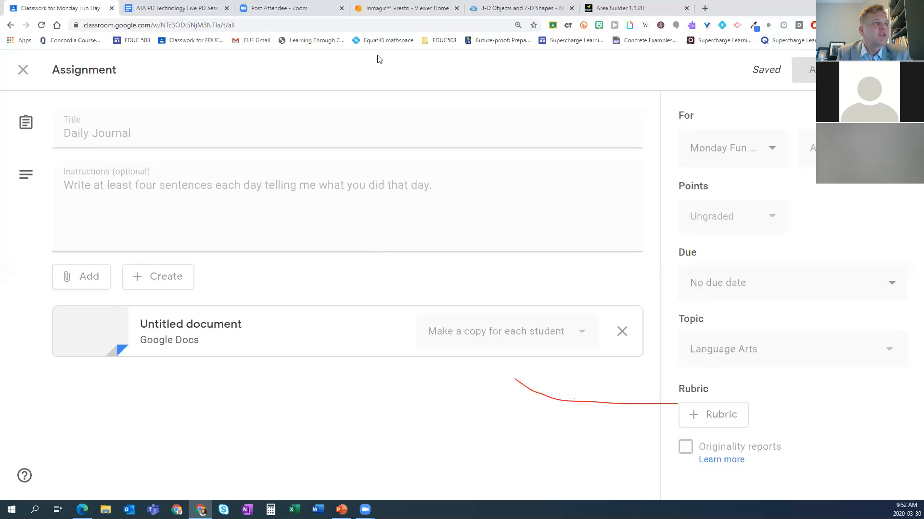
Step: Search the web for "black gold engaging students" in a new tab and open the Engaging Students site
{"action": "left_click", "coordinate": [704, 8]}
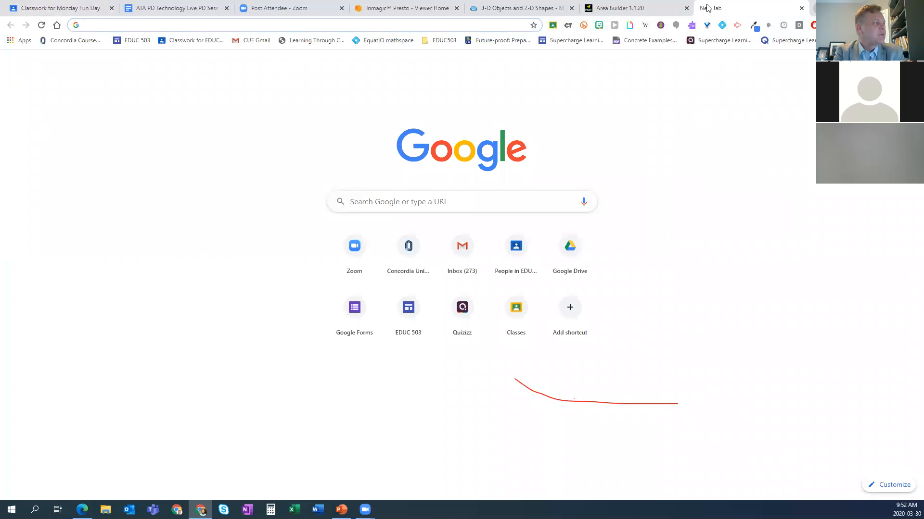
{"action": "type", "text": "black"}
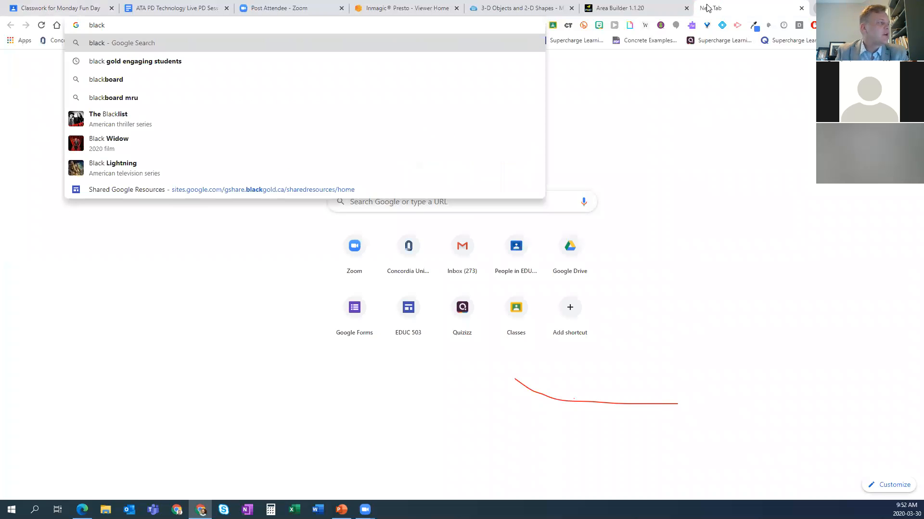
{"action": "left_click", "coordinate": [138, 67]}
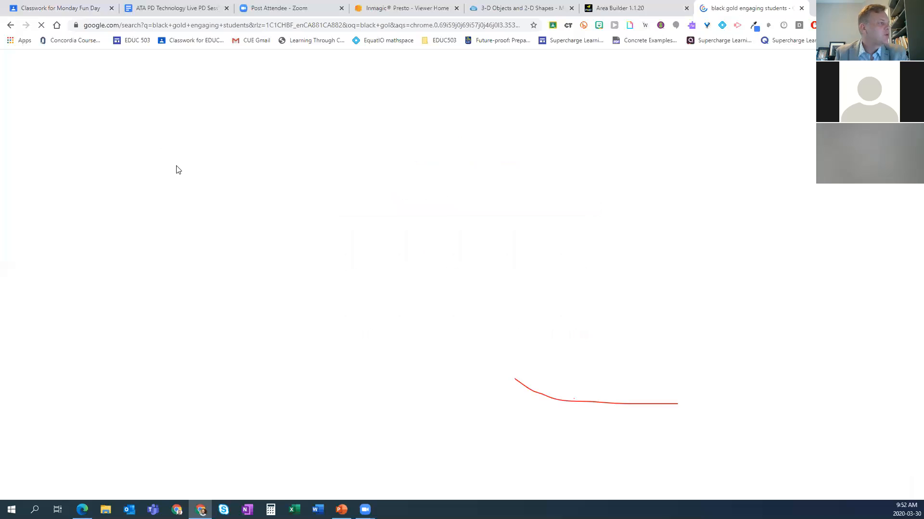
{"action": "left_click", "coordinate": [176, 151]}
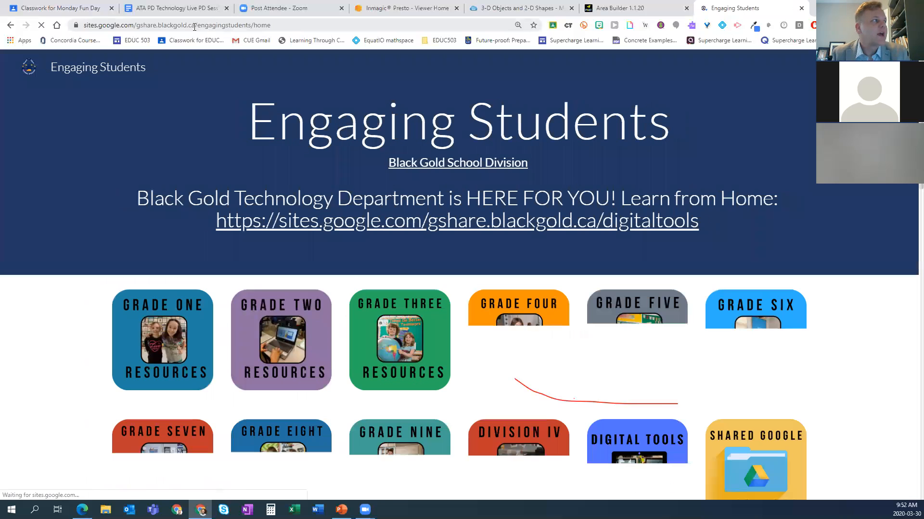
{"action": "left_click", "coordinate": [194, 27]}
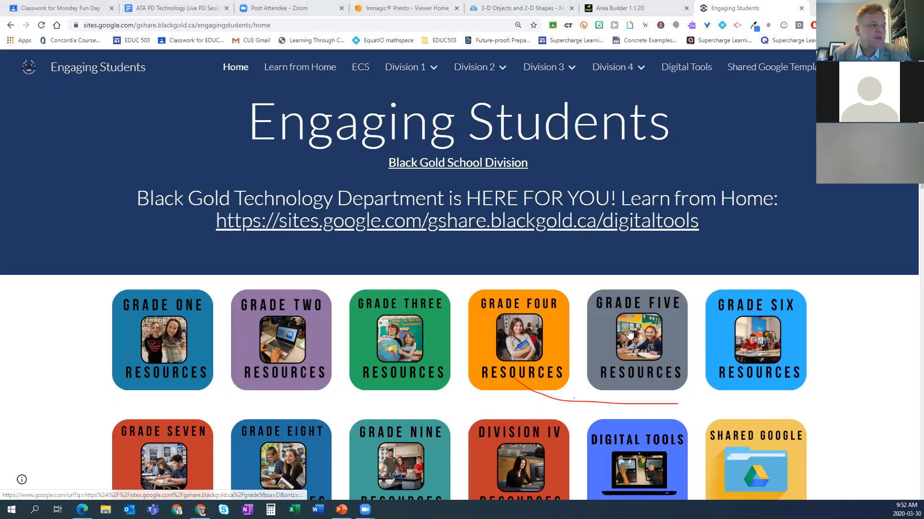
Step: Open the Shared Google Resources site from the Engaging Students home page and browse its general templates
{"action": "scroll", "coordinate": [629, 331], "scroll_direction": "down", "scroll_amount": 1}
{"action": "scroll", "coordinate": [629, 331], "scroll_direction": "down", "scroll_amount": 2}
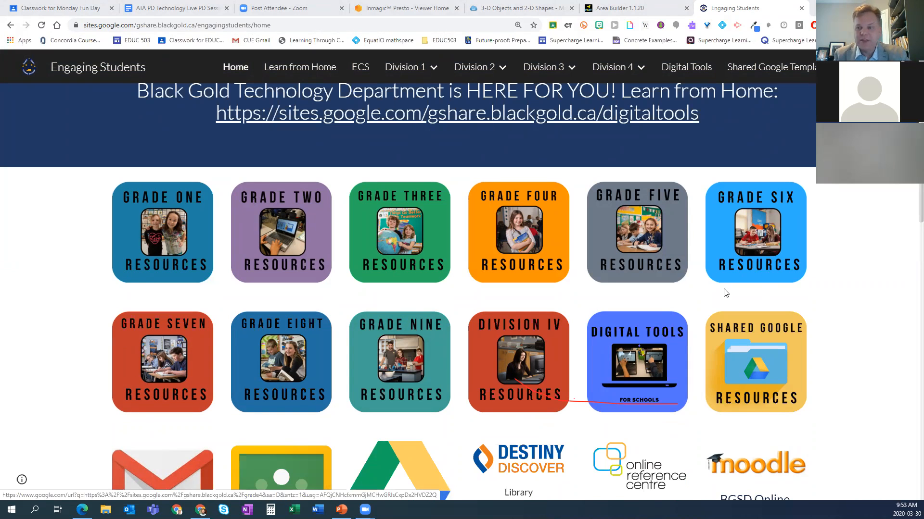
{"action": "left_click", "coordinate": [759, 365]}
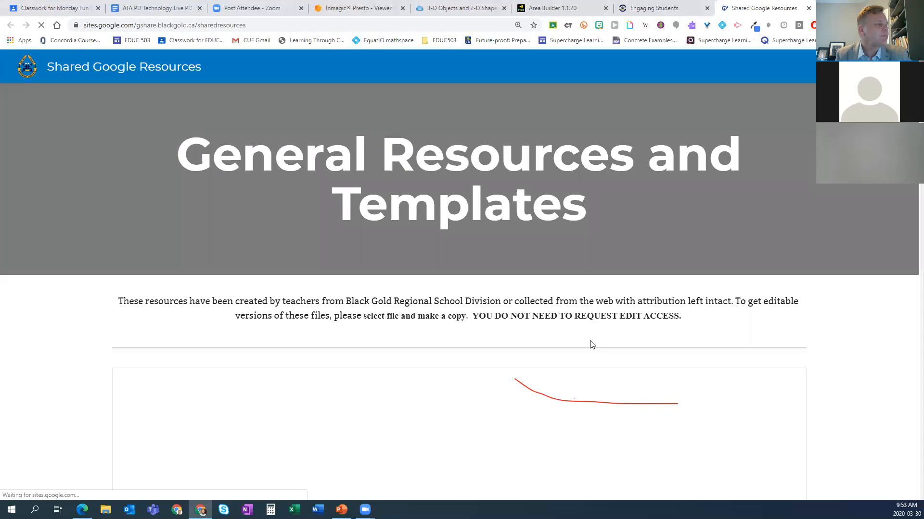
{"action": "scroll", "coordinate": [870, 327], "scroll_direction": "down", "scroll_amount": 5}
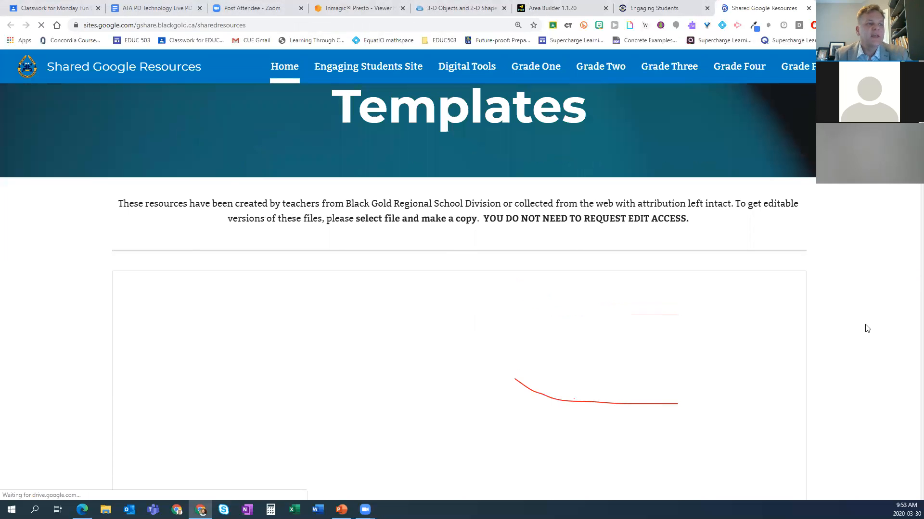
{"action": "scroll", "coordinate": [865, 329], "scroll_direction": "down", "scroll_amount": 1}
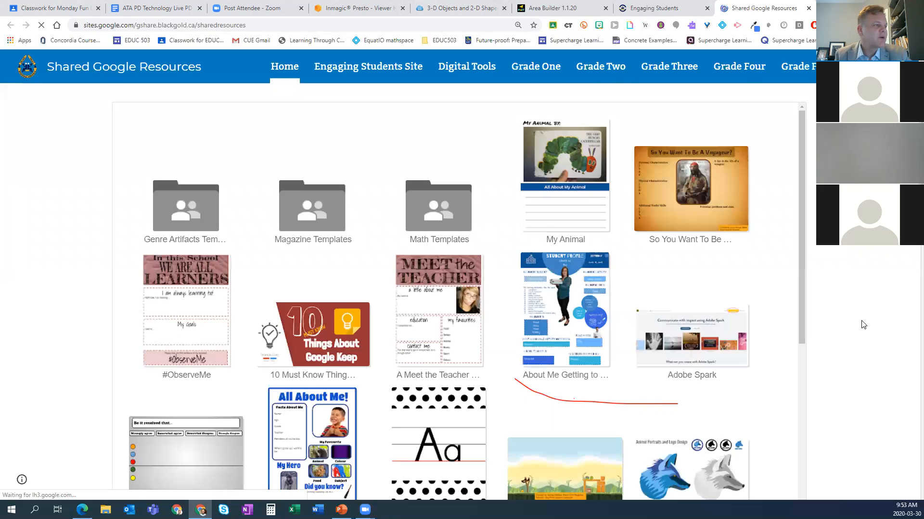
Step: Open the Forbes magazine cover template from the general templates on the Shared Google Resources site
{"action": "scroll", "coordinate": [862, 321], "scroll_direction": "down", "scroll_amount": 2}
{"action": "scroll", "coordinate": [859, 320], "scroll_direction": "down", "scroll_amount": 1}
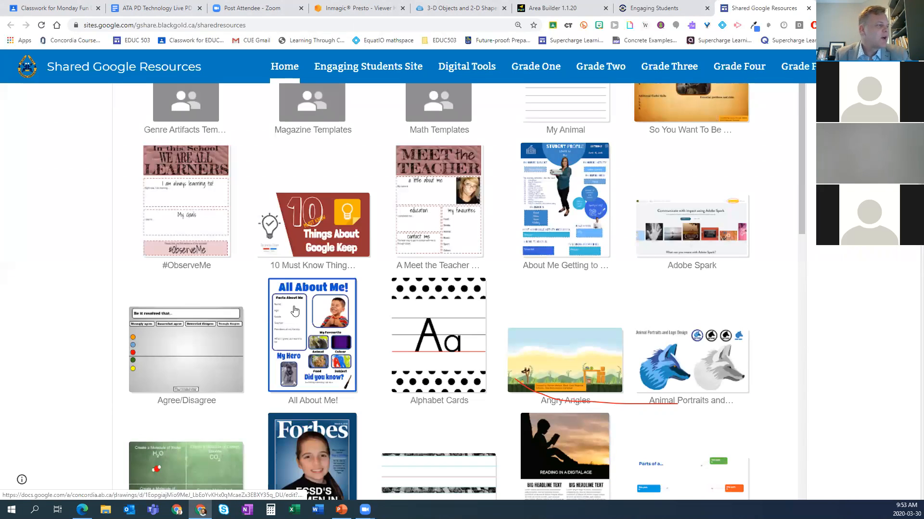
{"action": "scroll", "coordinate": [310, 385], "scroll_direction": "down", "scroll_amount": 2}
{"action": "left_click", "coordinate": [316, 380]}
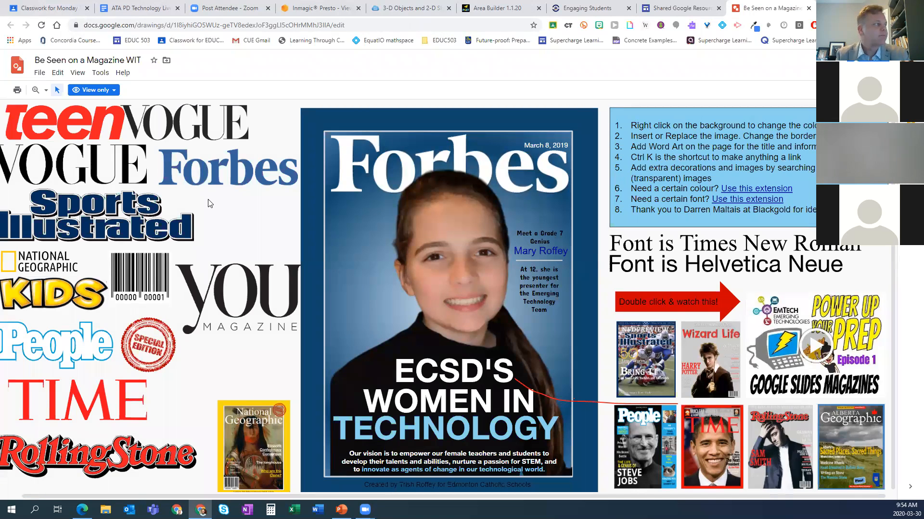
Step: Make a copy of the magazine drawing named "Be Seen on a Magazine" in the General Resources and Templates folder
{"action": "left_click", "coordinate": [40, 72]}
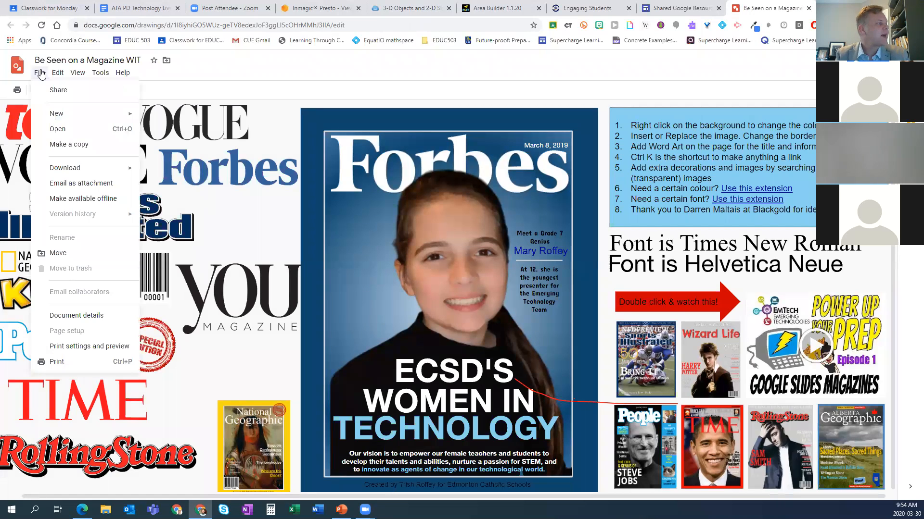
{"action": "left_click", "coordinate": [79, 144]}
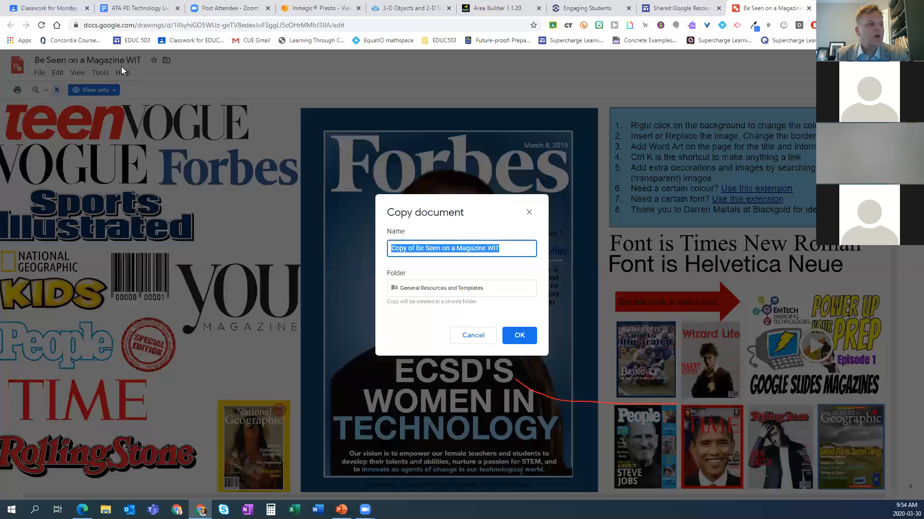
{"action": "left_click", "coordinate": [519, 340]}
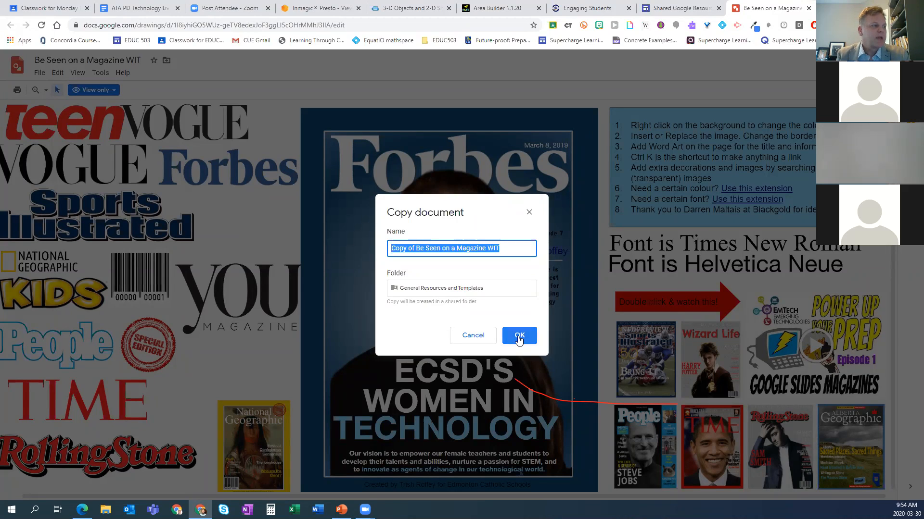
{"action": "left_click", "coordinate": [416, 249]}
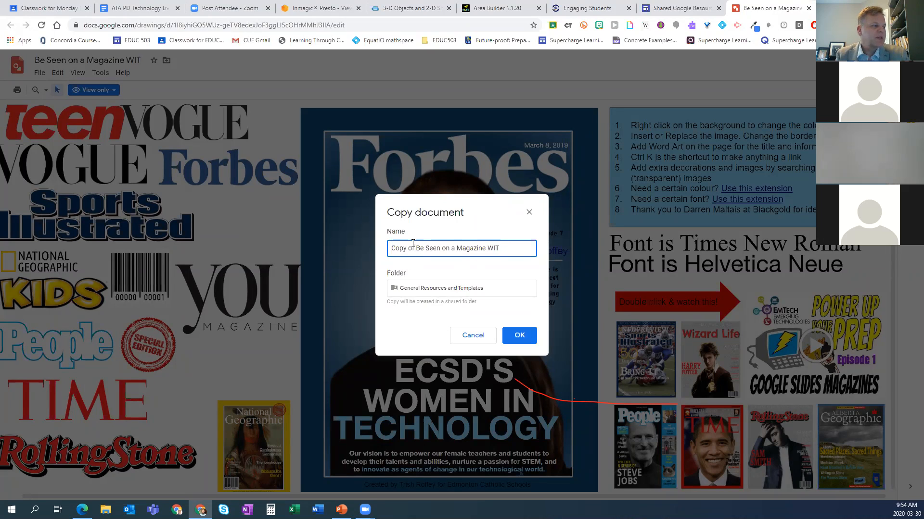
{"action": "left_click_drag", "start_coordinate": [417, 247], "coordinate": [373, 254]}
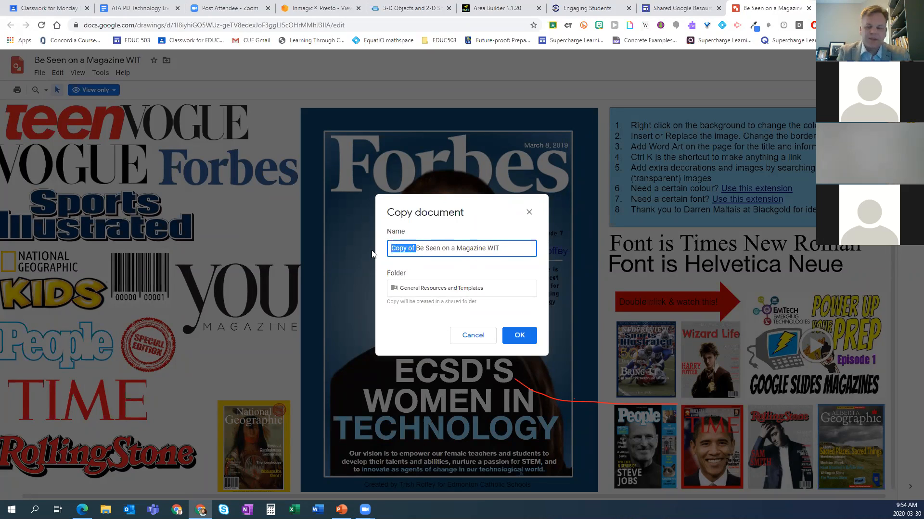
{"action": "key", "text": "BackSpace"}
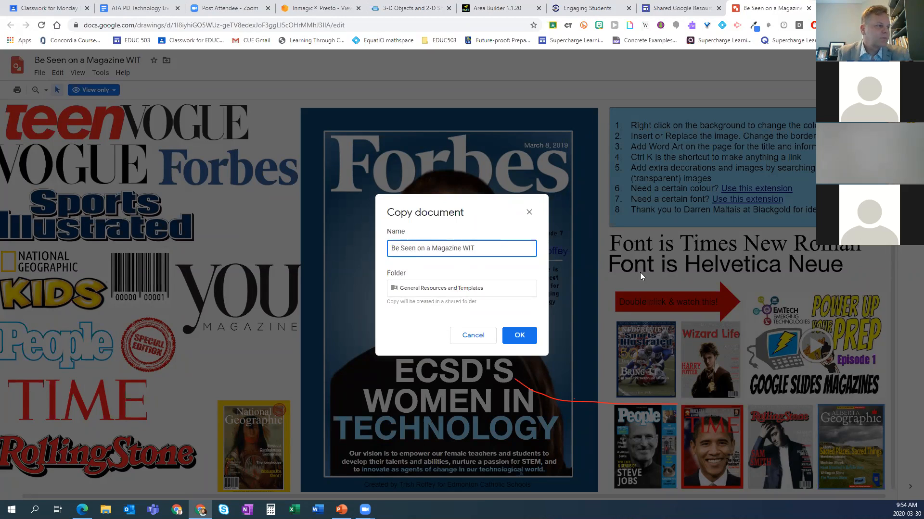
{"action": "key", "text": "BackSpace"}
{"action": "key", "text": "BackSpace"}
{"action": "key", "text": "BackSpace"}
{"action": "key", "text": "BackSpace"}
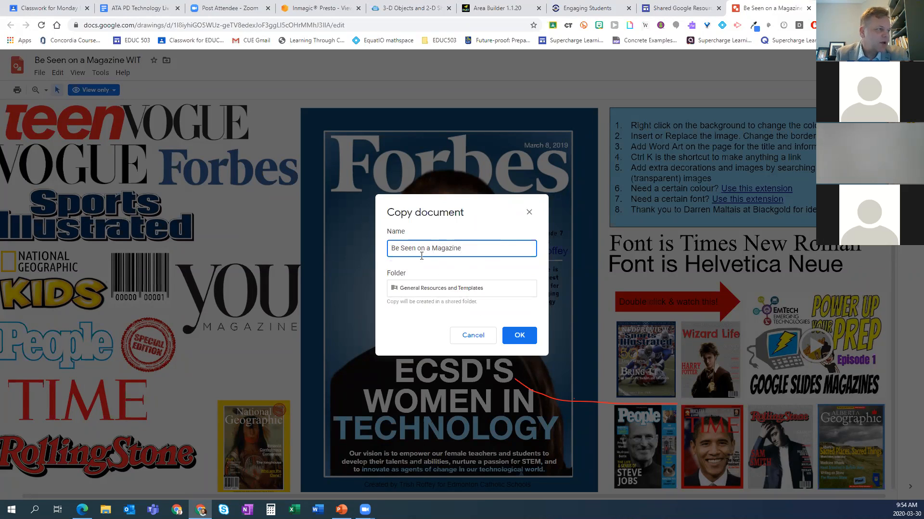
{"action": "left_click", "coordinate": [520, 336]}
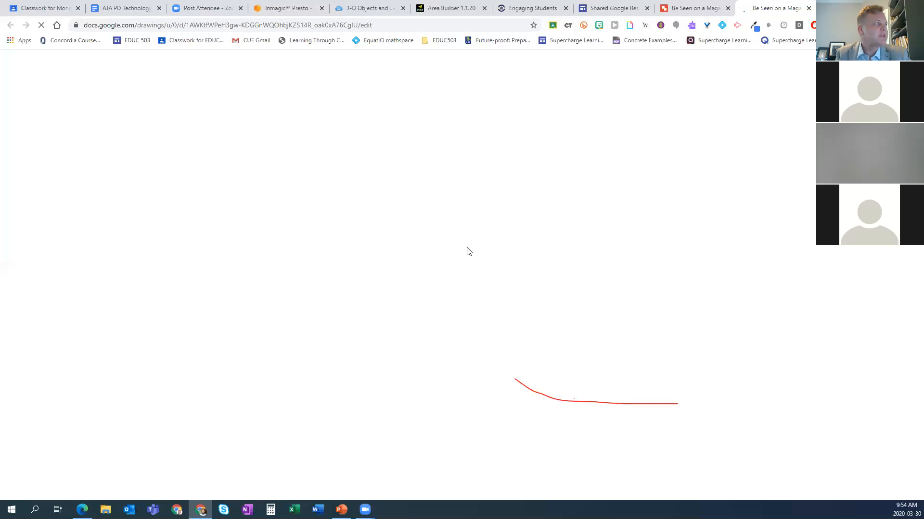
Step: Return to the Monday Fun Day classwork and start a new assignment titled "Magazine Cover"
{"action": "left_click", "coordinate": [25, 7]}
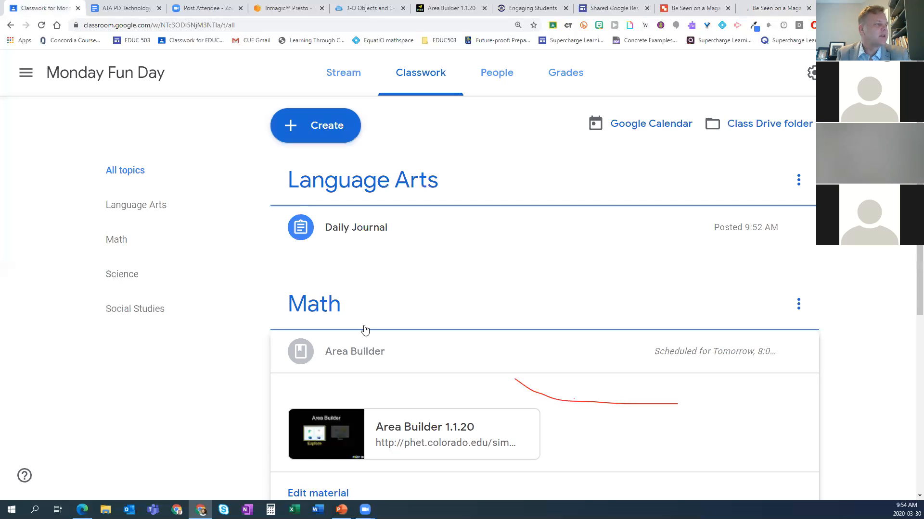
{"action": "left_click", "coordinate": [373, 239]}
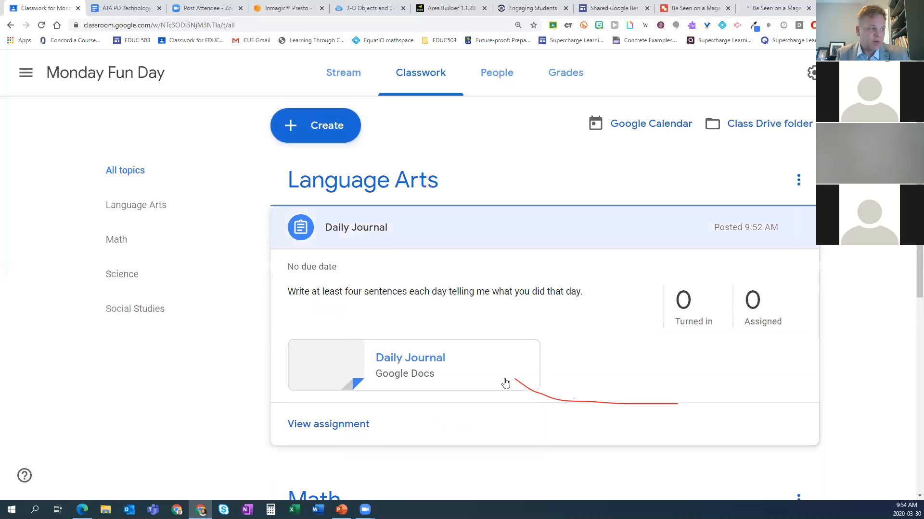
{"action": "left_click", "coordinate": [412, 227]}
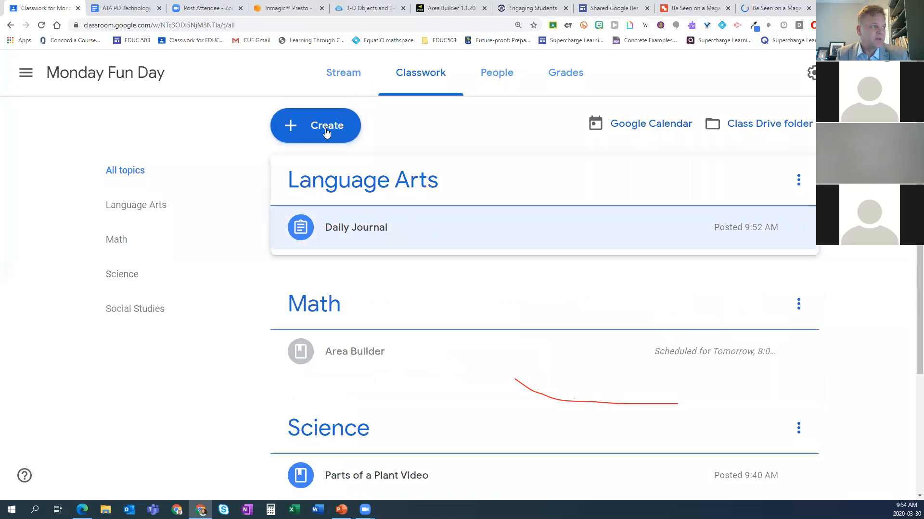
{"action": "left_click", "coordinate": [326, 132]}
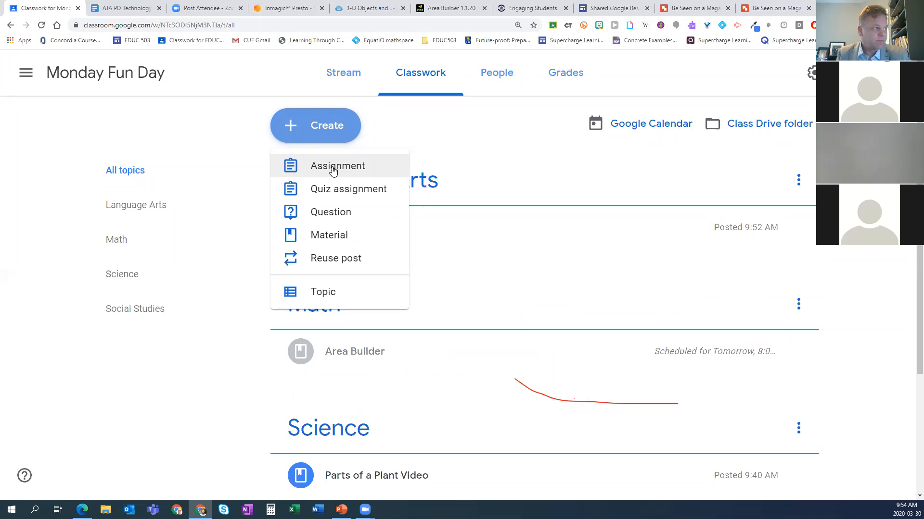
{"action": "left_click", "coordinate": [320, 169]}
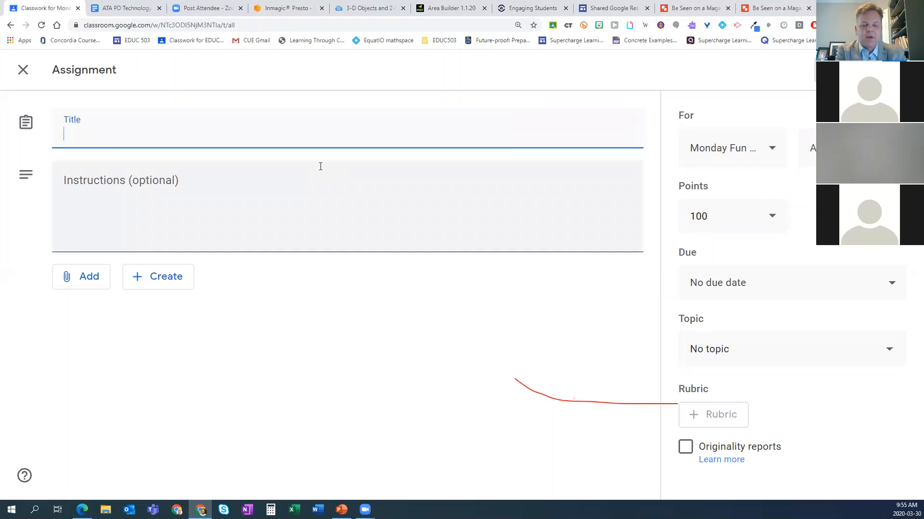
{"action": "type", "text": "Magazine"}
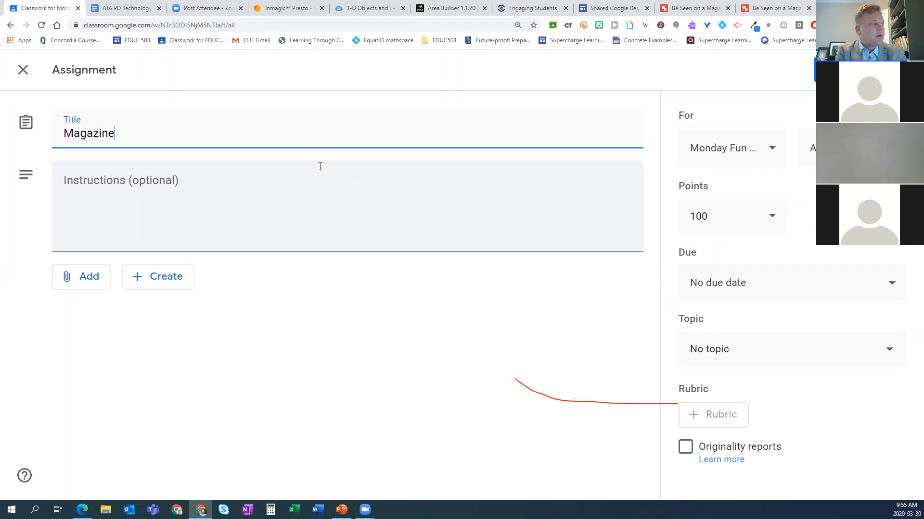
{"action": "type", "text": " Cover"}
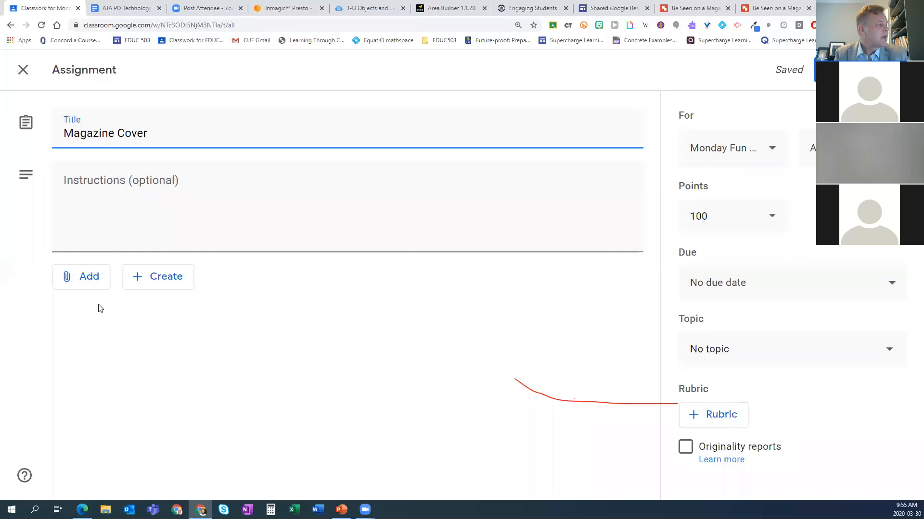
Step: Attach the copied Be Seen on a Magazine drawing from Google Drive and have it make a copy for each student
{"action": "left_click", "coordinate": [85, 278]}
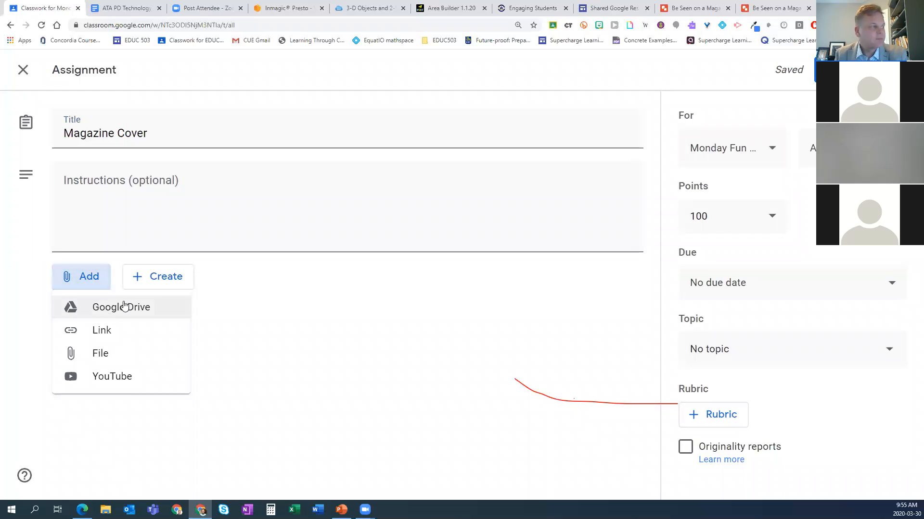
{"action": "left_click", "coordinate": [113, 309]}
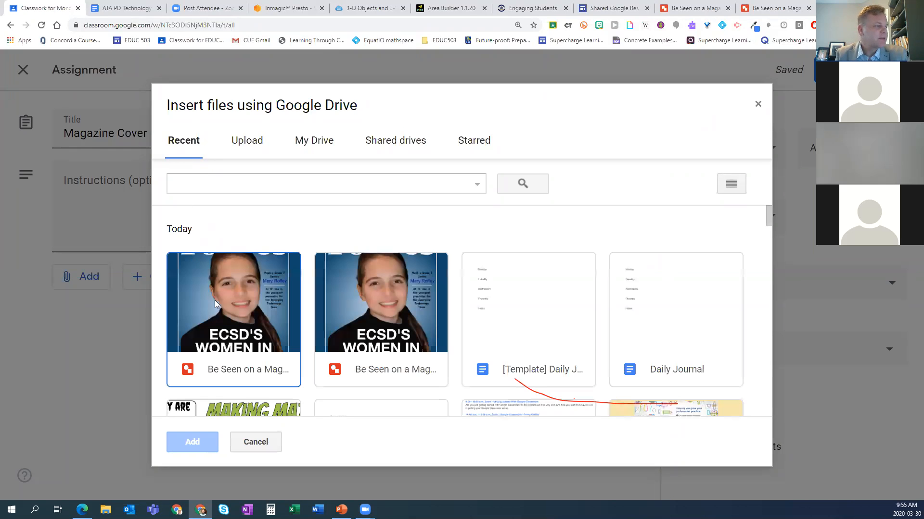
{"action": "left_click", "coordinate": [215, 300]}
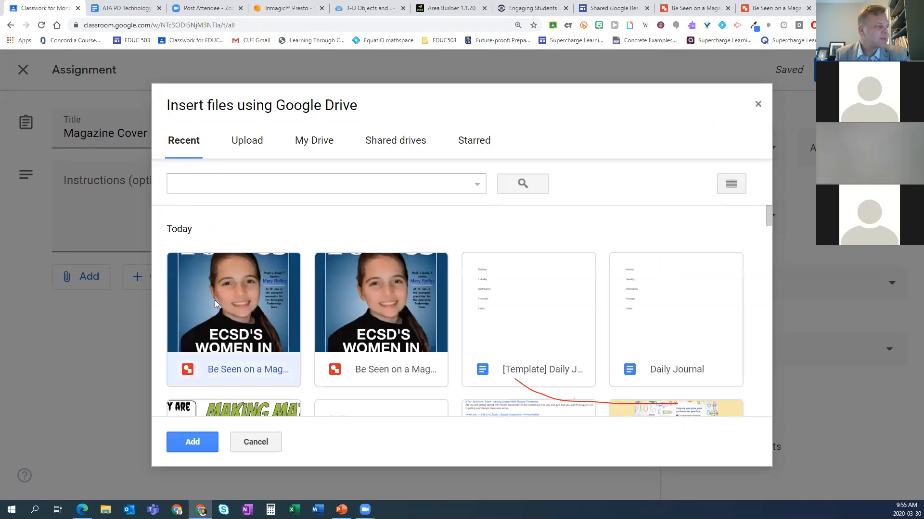
{"action": "left_click", "coordinate": [192, 442]}
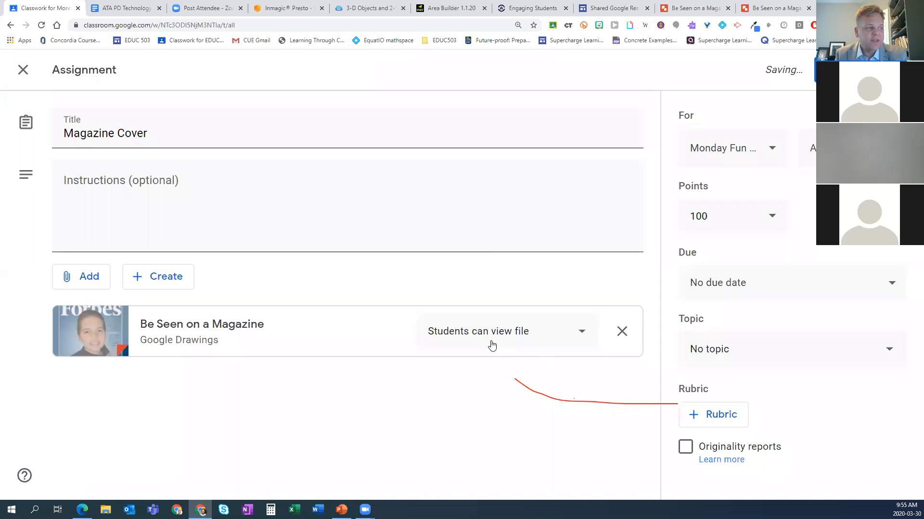
{"action": "left_click", "coordinate": [561, 336]}
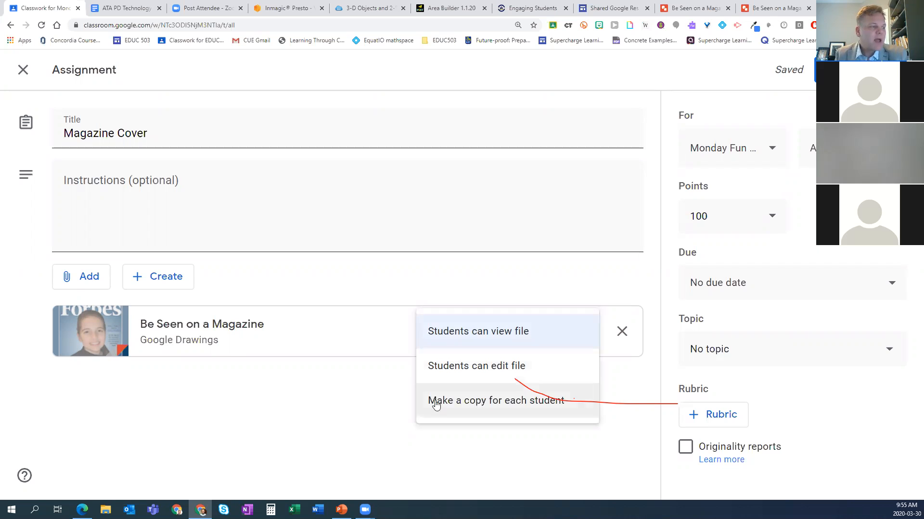
{"action": "left_click", "coordinate": [476, 408]}
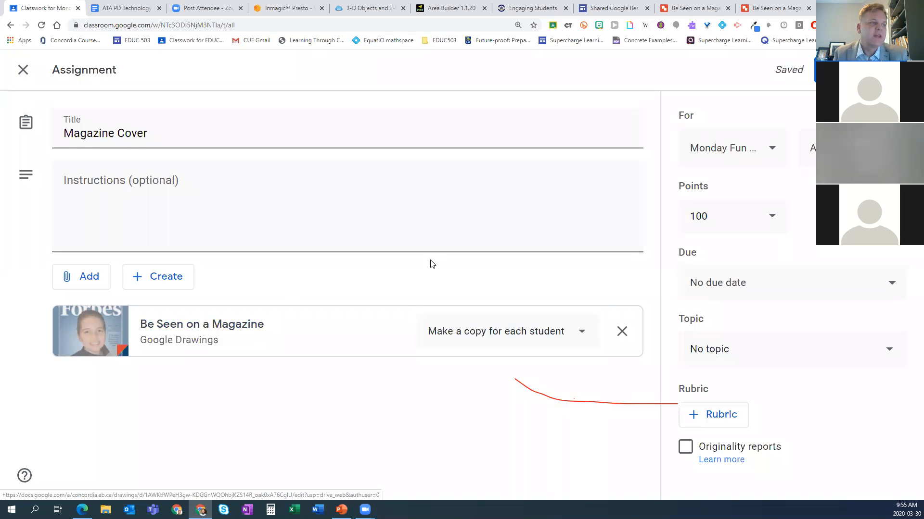
Step: Make the Magazine Cover assignment ungraded, place it under the Social Studies topic, and assign it
{"action": "left_click", "coordinate": [767, 220]}
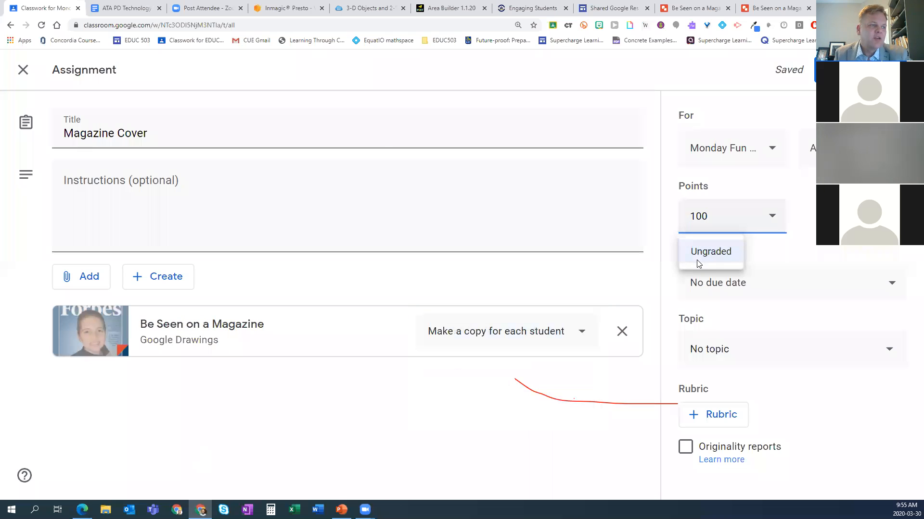
{"action": "left_click", "coordinate": [710, 251]}
{"action": "left_click", "coordinate": [717, 352]}
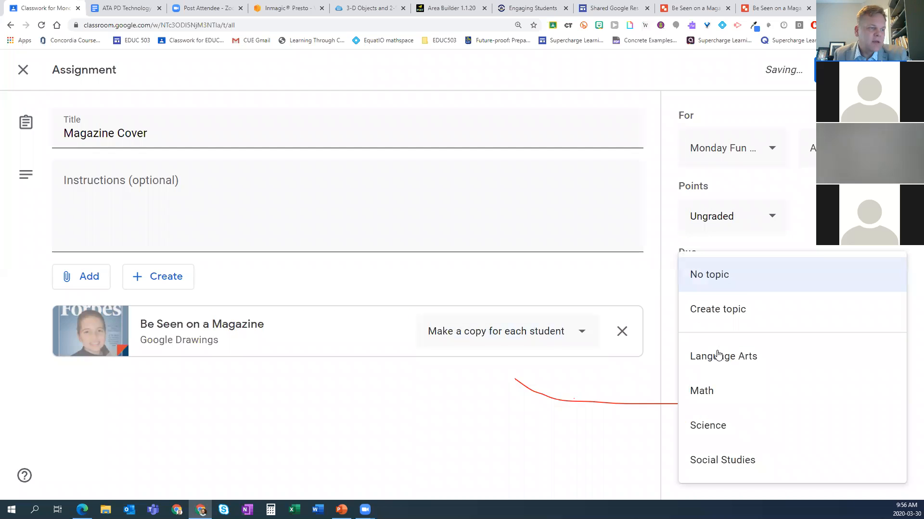
{"action": "left_click", "coordinate": [707, 461]}
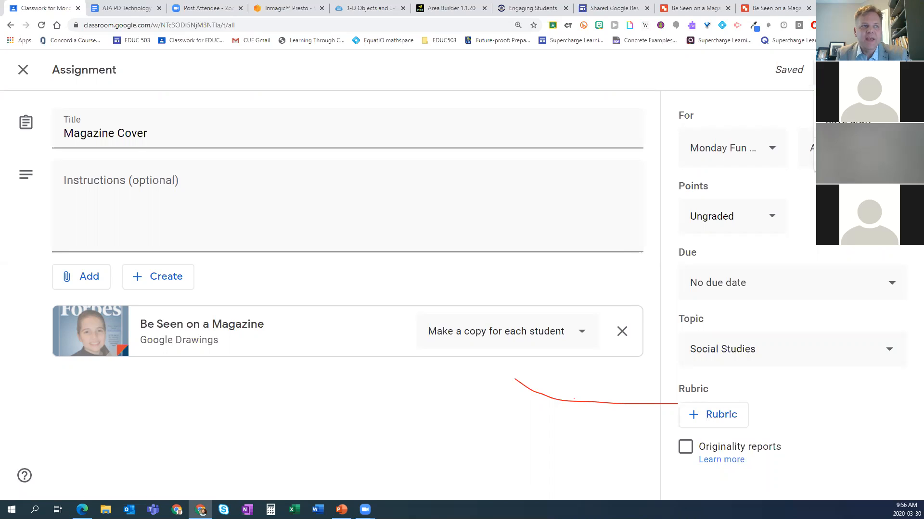
{"action": "left_click", "coordinate": [842, 72]}
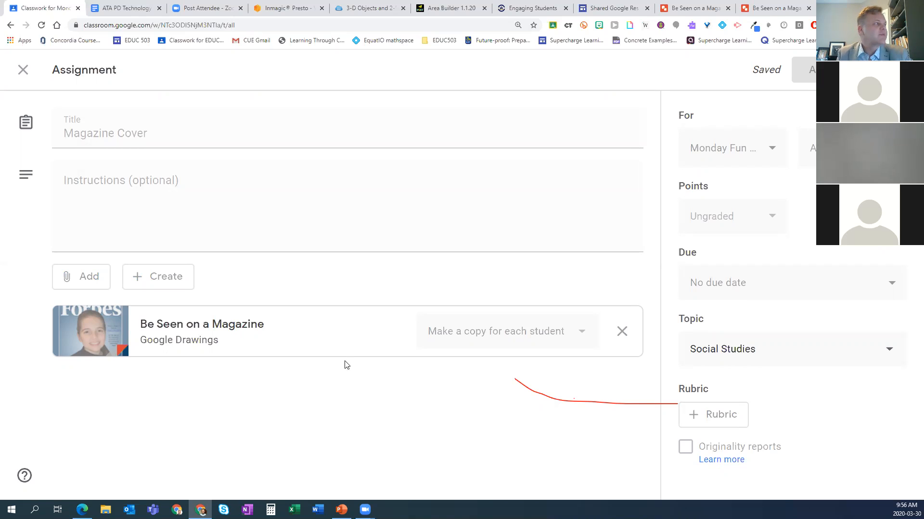
Step: Expand the Magazine Cover assignment under Social Studies to review its attachment and turned-in status
{"action": "scroll", "coordinate": [431, 374], "scroll_direction": "down", "scroll_amount": 4}
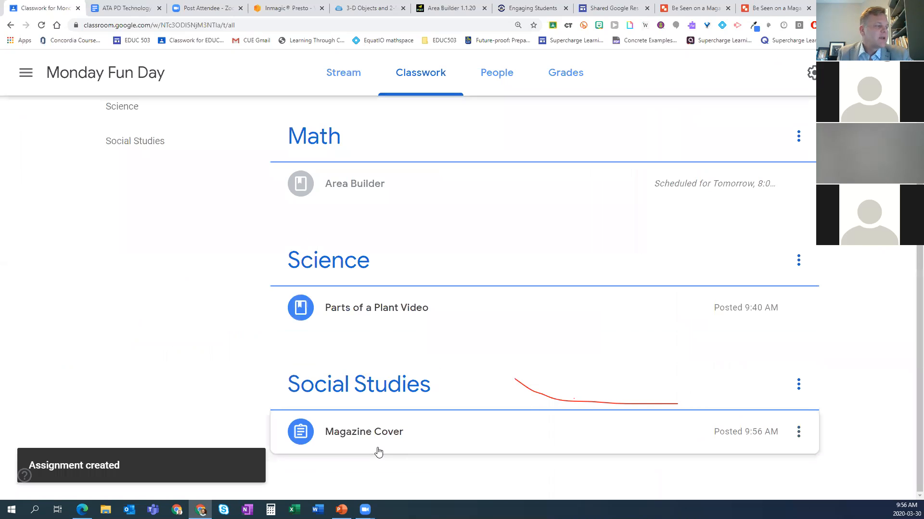
{"action": "left_click", "coordinate": [452, 437]}
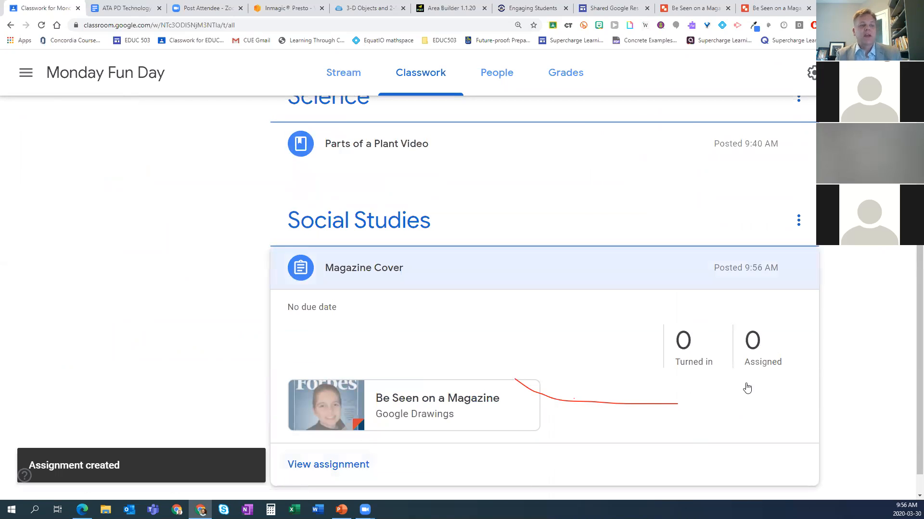
{"action": "scroll", "coordinate": [737, 395], "scroll_direction": "down", "scroll_amount": 1}
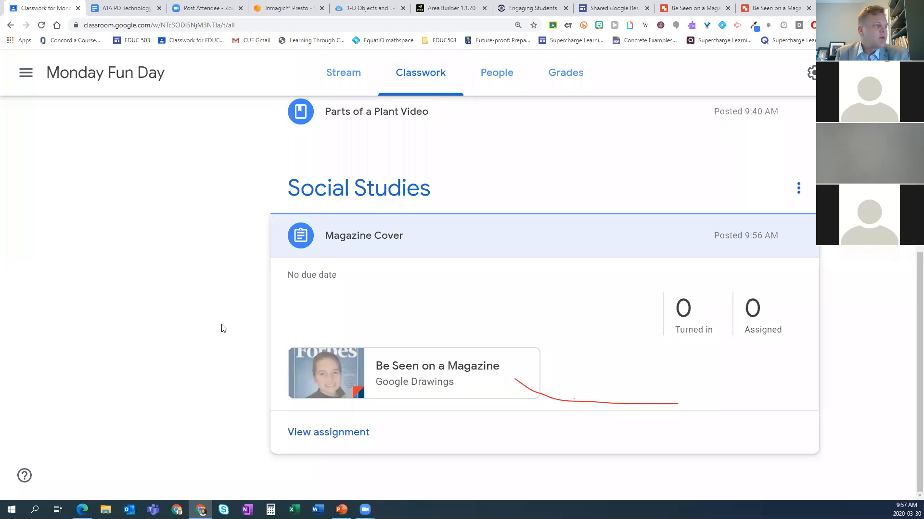
Step: Display the enlarged class code from the Monday Fun Day stream, highlight it, and close the display
{"action": "scroll", "coordinate": [226, 322], "scroll_direction": "up", "scroll_amount": 3}
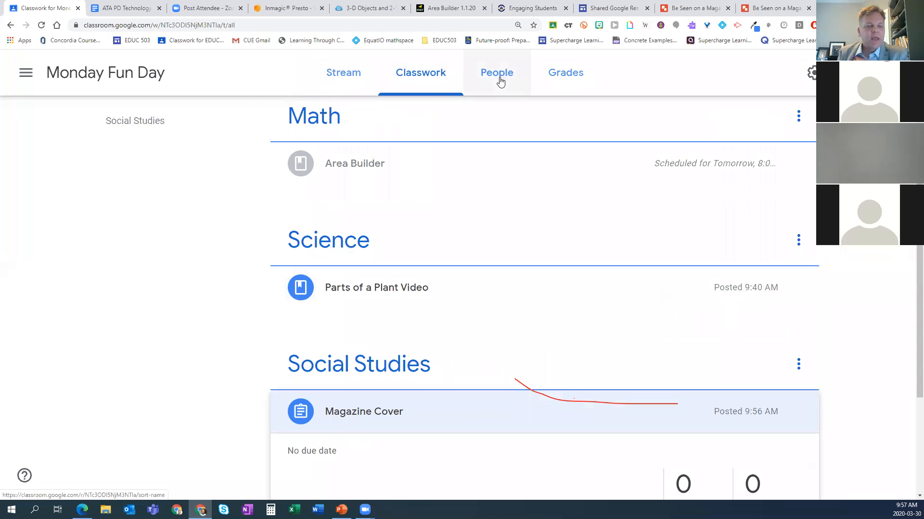
{"action": "scroll", "coordinate": [472, 162], "scroll_direction": "up", "scroll_amount": 4}
{"action": "left_click", "coordinate": [357, 78]}
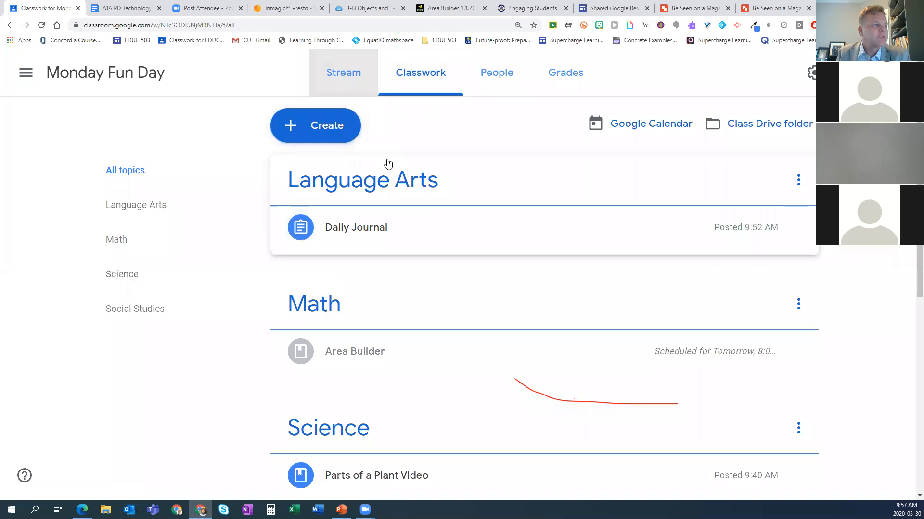
{"action": "left_click", "coordinate": [348, 76]}
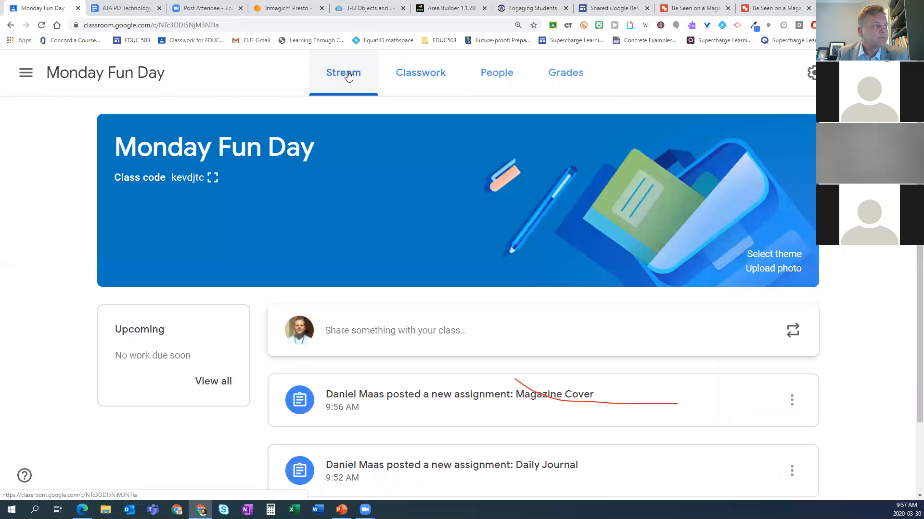
{"action": "left_click", "coordinate": [212, 178]}
{"action": "left_click_drag", "start_coordinate": [317, 267], "coordinate": [647, 267]}
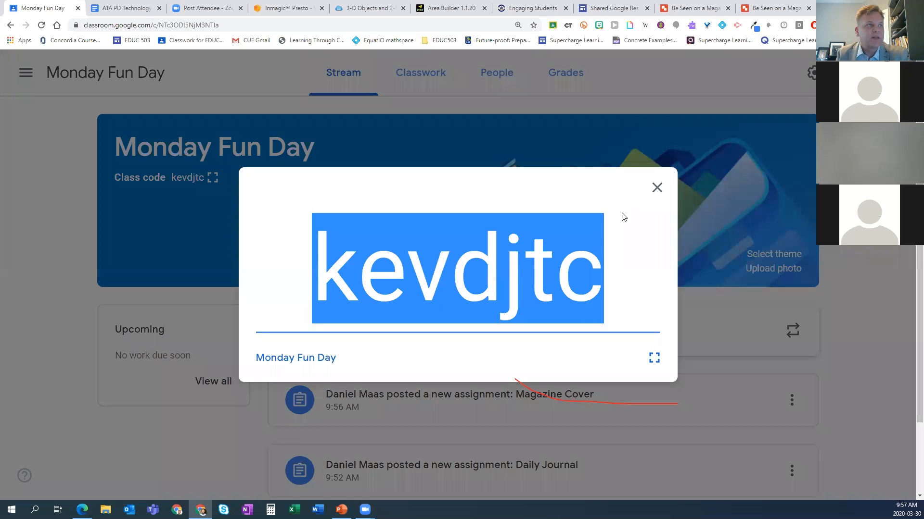
{"action": "left_click", "coordinate": [660, 191]}
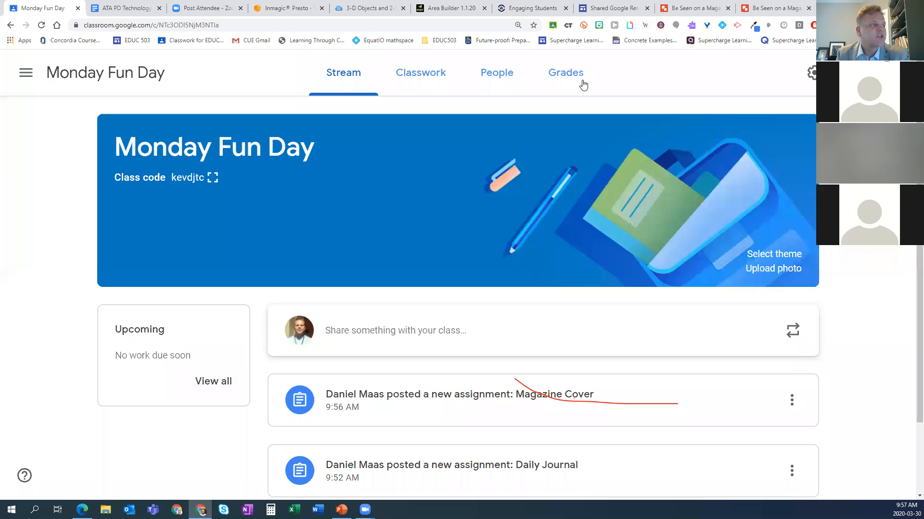
Step: View the Monday Fun Day class's people, open the student invitation form, and close it without inviting anyone
{"action": "left_click", "coordinate": [500, 72]}
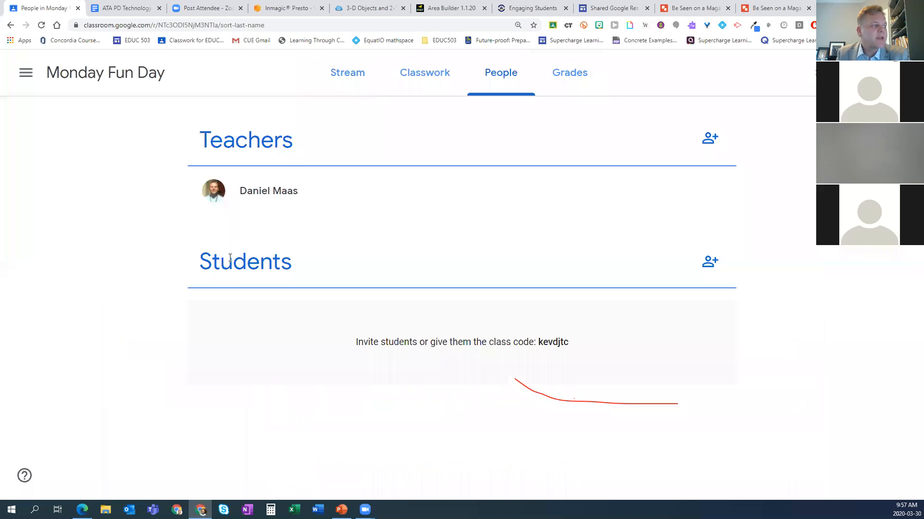
{"action": "left_click", "coordinate": [709, 261]}
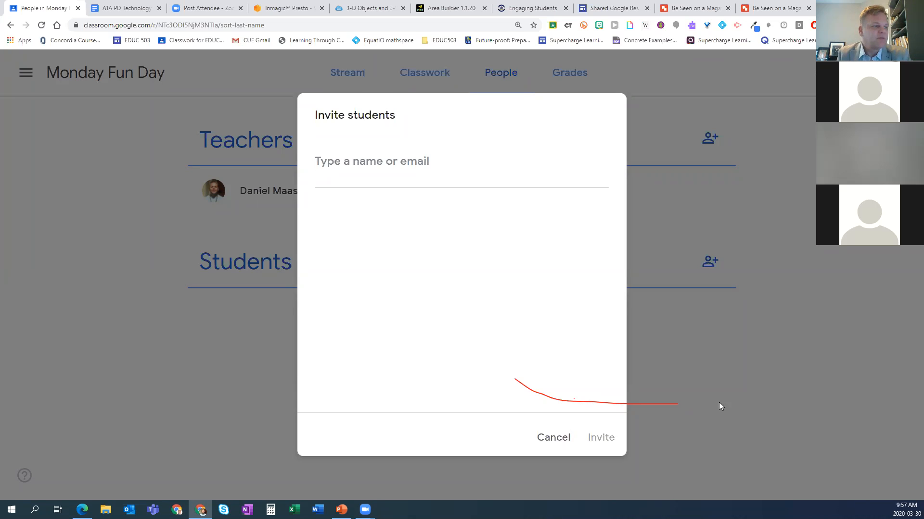
{"action": "left_click", "coordinate": [545, 438]}
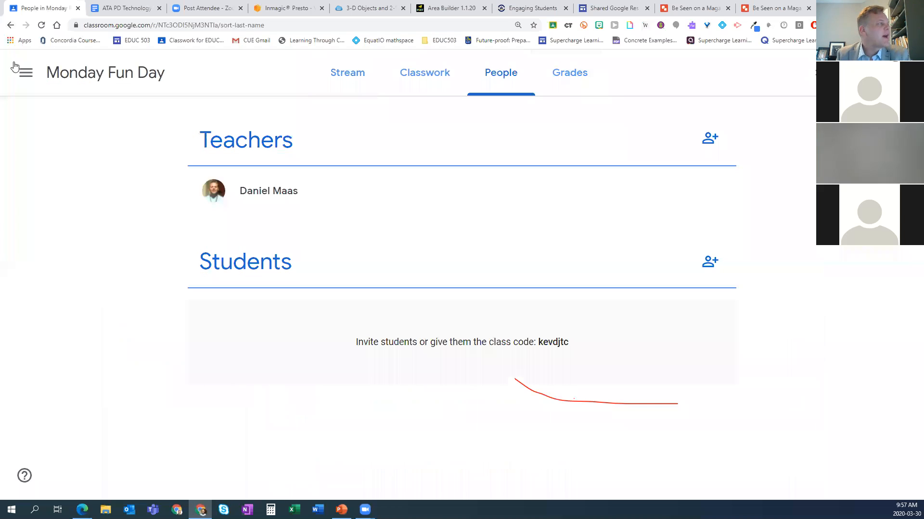
Step: Switch to the Winter 2020 EDUC 503 EdTech class for Sections A, B & C and look through its student roster
{"action": "left_click", "coordinate": [21, 72]}
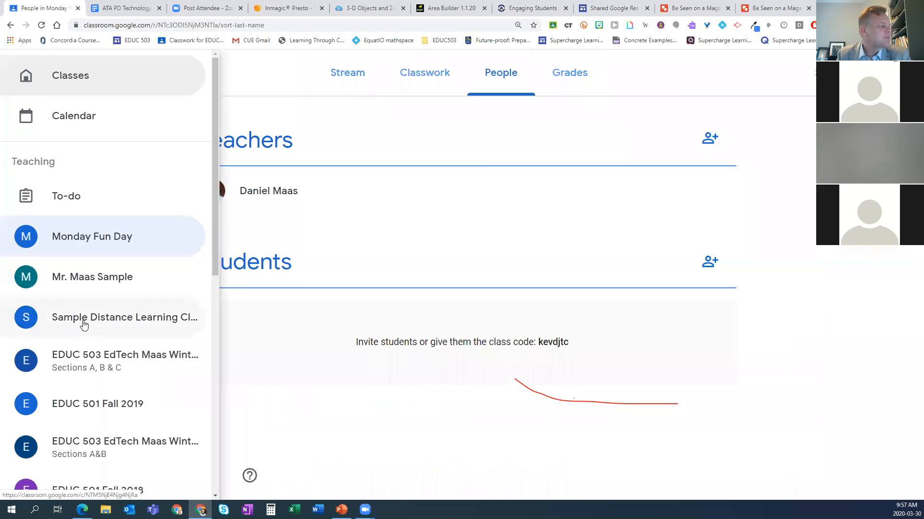
{"action": "left_click", "coordinate": [77, 373]}
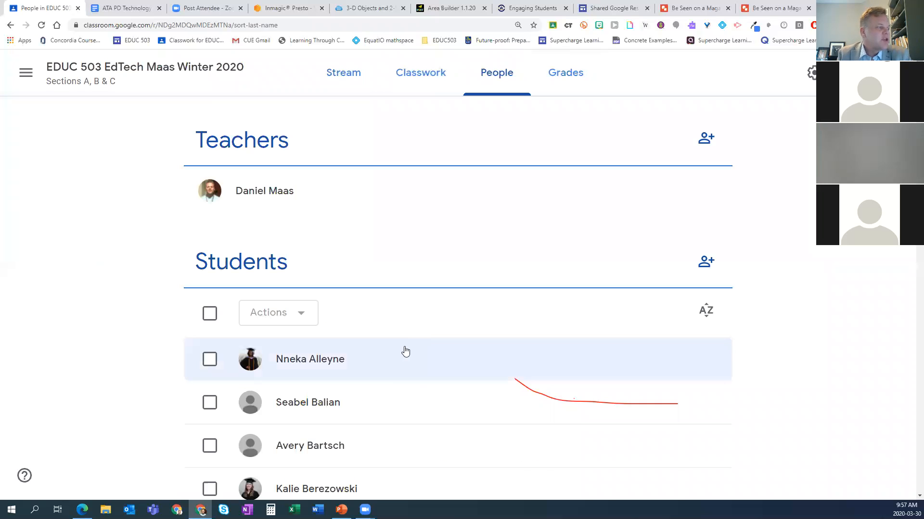
{"action": "scroll", "coordinate": [433, 364], "scroll_direction": "down", "scroll_amount": 3}
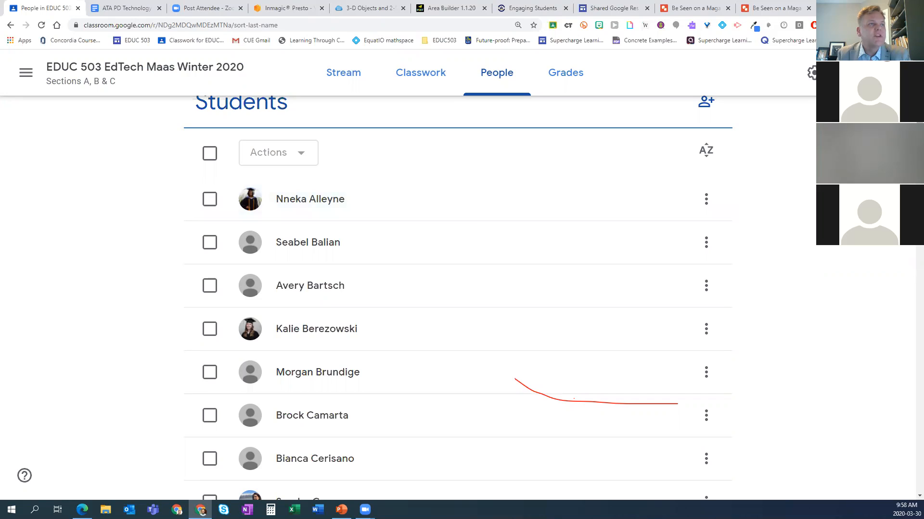
Step: Search the web for "google classroom guardian email summaries" in a new tab and open Google Support's "Classroom email summaries for guardians" article
{"action": "key", "text": "ctrl+t"}
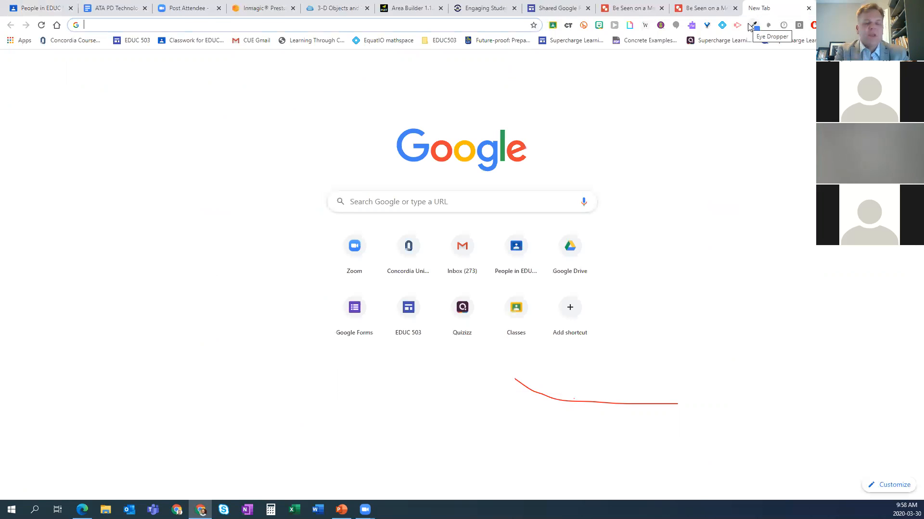
{"action": "type", "text": "google "}
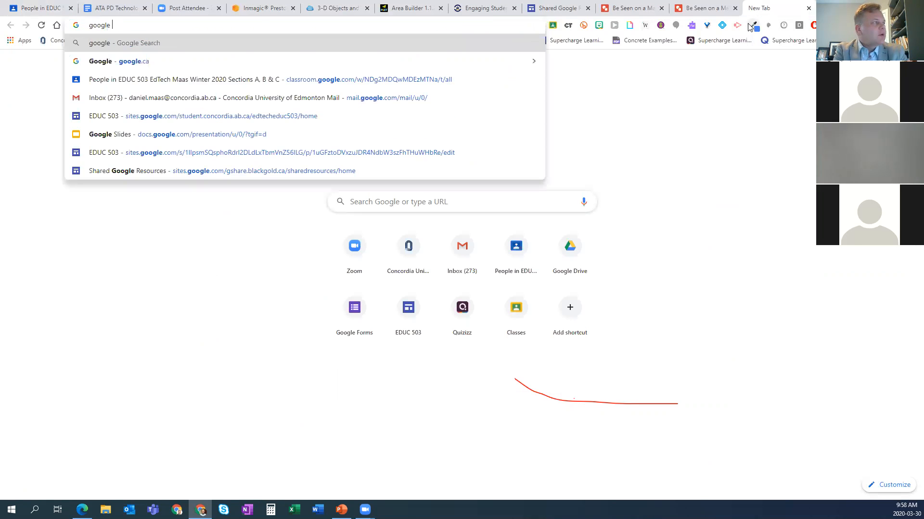
{"action": "type", "text": "classroom"}
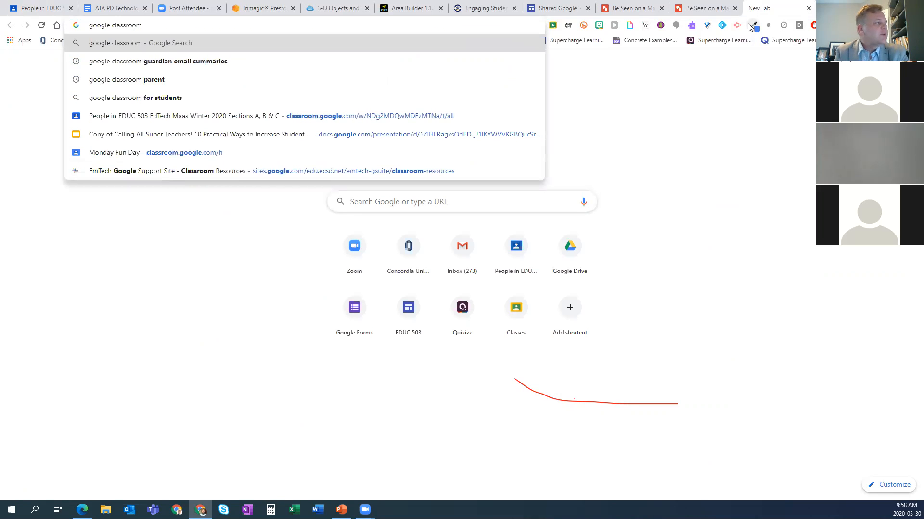
{"action": "left_click", "coordinate": [184, 60]}
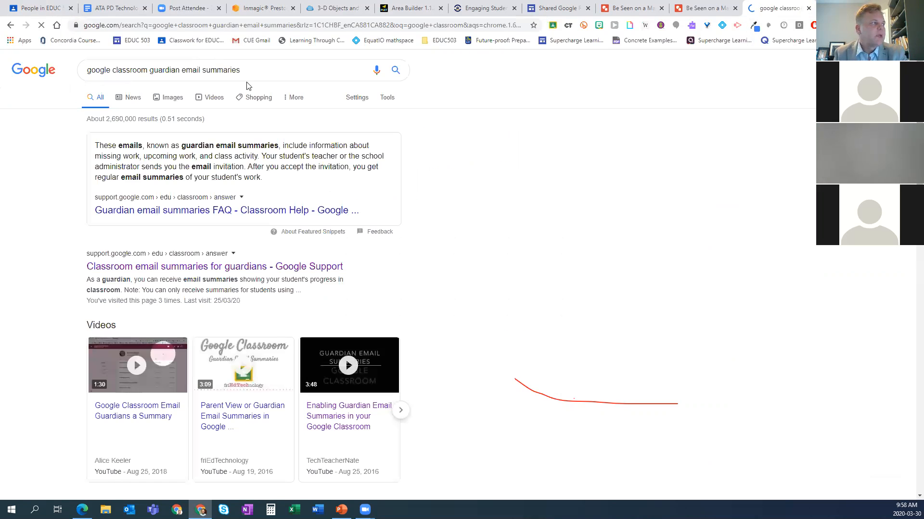
{"action": "left_click", "coordinate": [185, 270]}
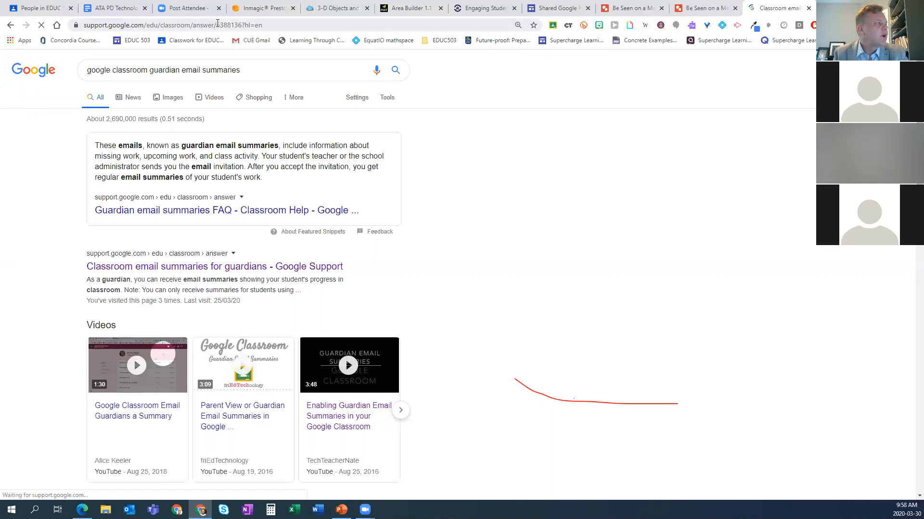
Step: Select the help article's web address and examine the sample guardian email summary
{"action": "left_click", "coordinate": [217, 24]}
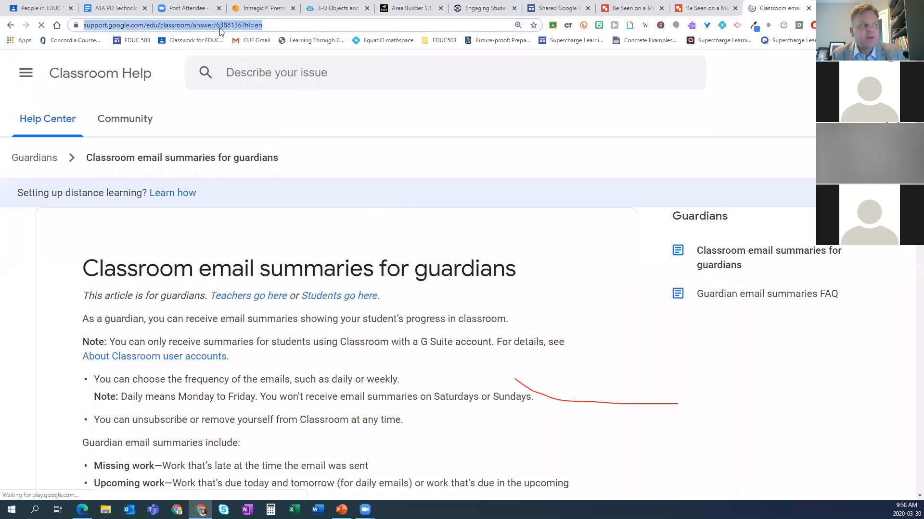
{"action": "scroll", "coordinate": [336, 289], "scroll_direction": "down", "scroll_amount": 8}
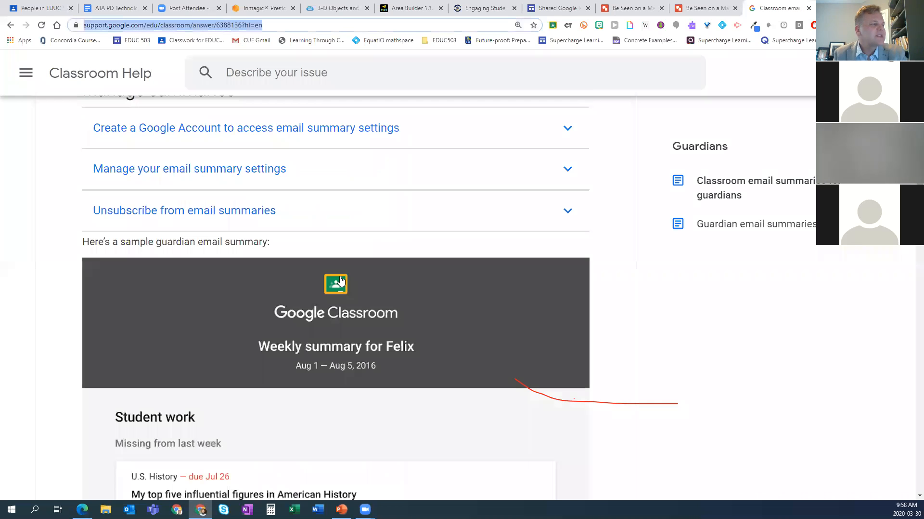
{"action": "scroll", "coordinate": [340, 281], "scroll_direction": "down", "scroll_amount": 3}
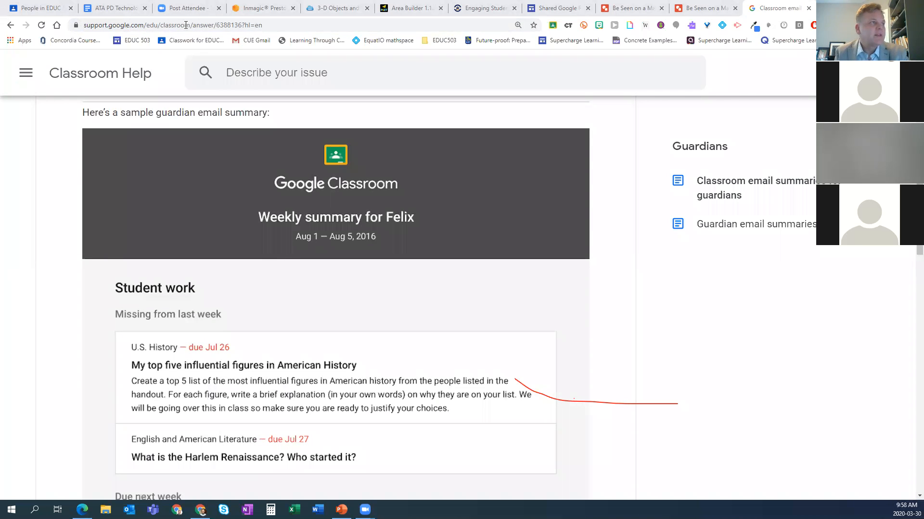
Step: Open youtube.com in a new tab and search it for "emtech ecsd"
{"action": "key", "text": "ctrl+t"}
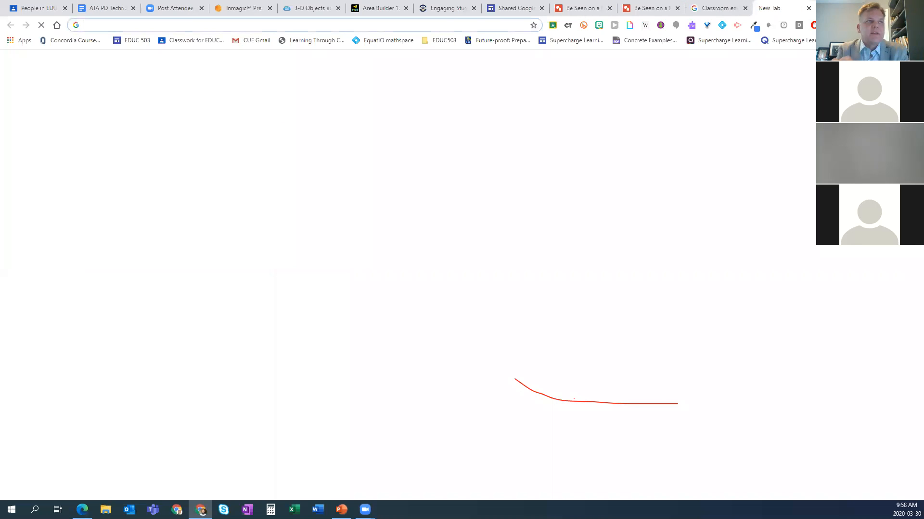
{"action": "type", "text": "youtube.com"}
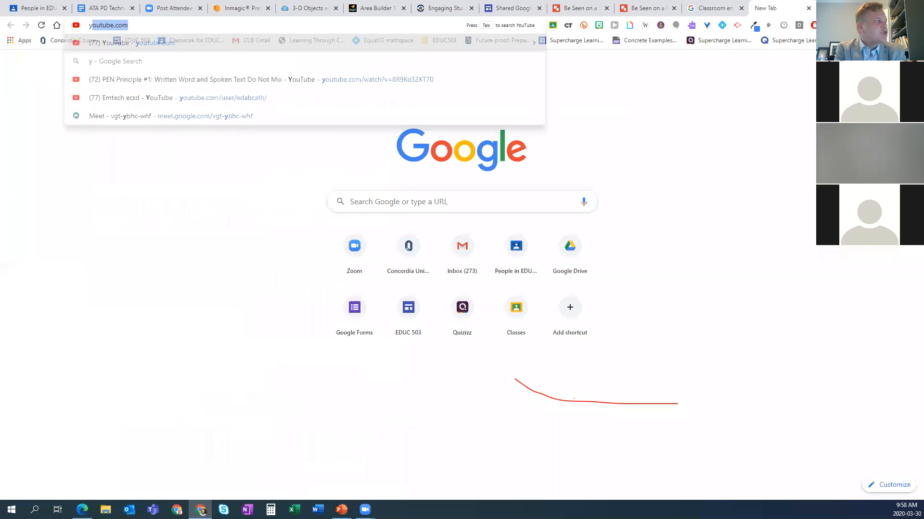
{"action": "key", "text": "Return"}
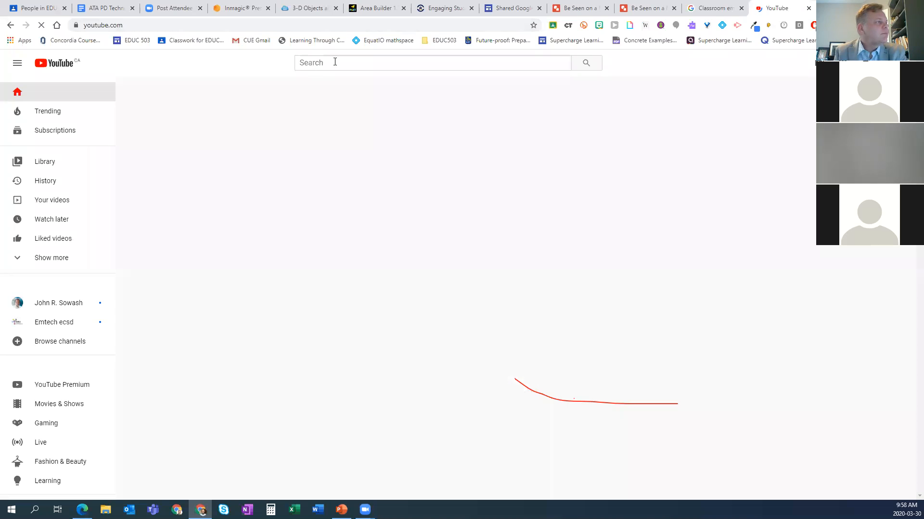
{"action": "left_click", "coordinate": [336, 62]}
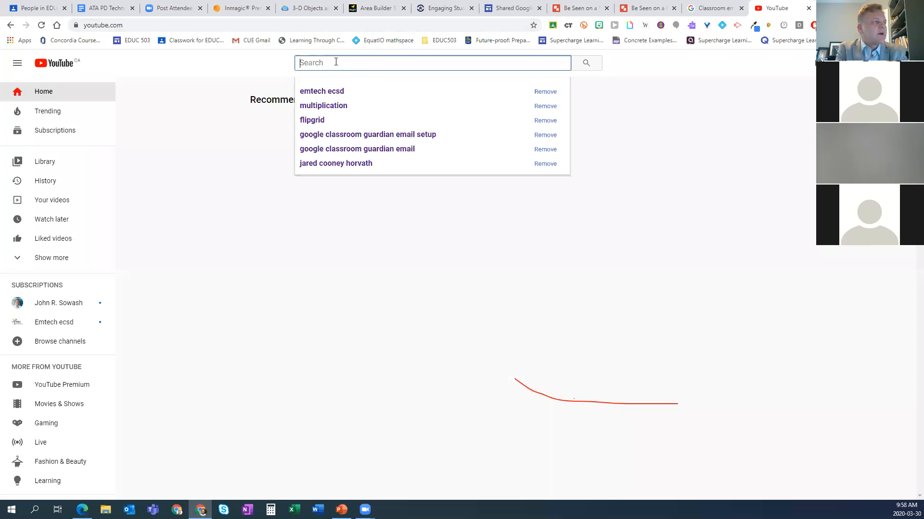
{"action": "left_click", "coordinate": [335, 93]}
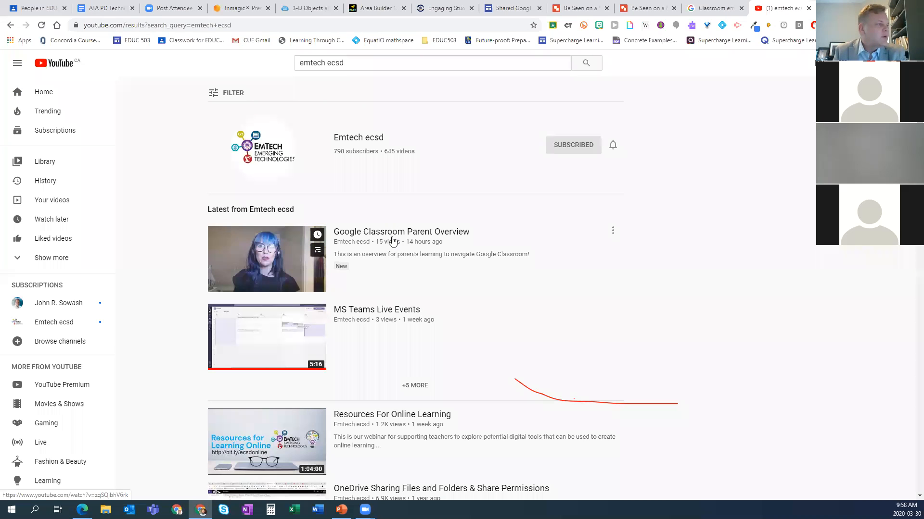
Step: Open the "Google Classroom Parent Overview" video, select its web address, and pause playback
{"action": "left_click", "coordinate": [394, 233]}
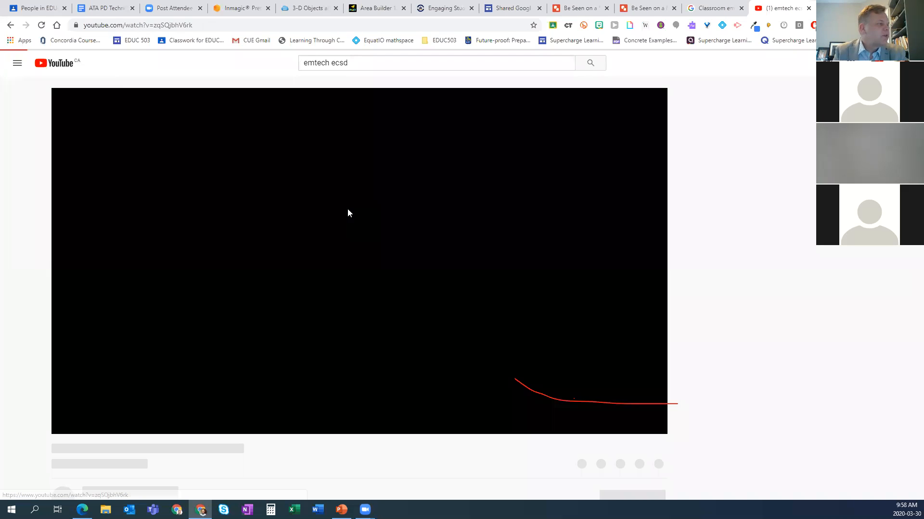
{"action": "left_click", "coordinate": [212, 27]}
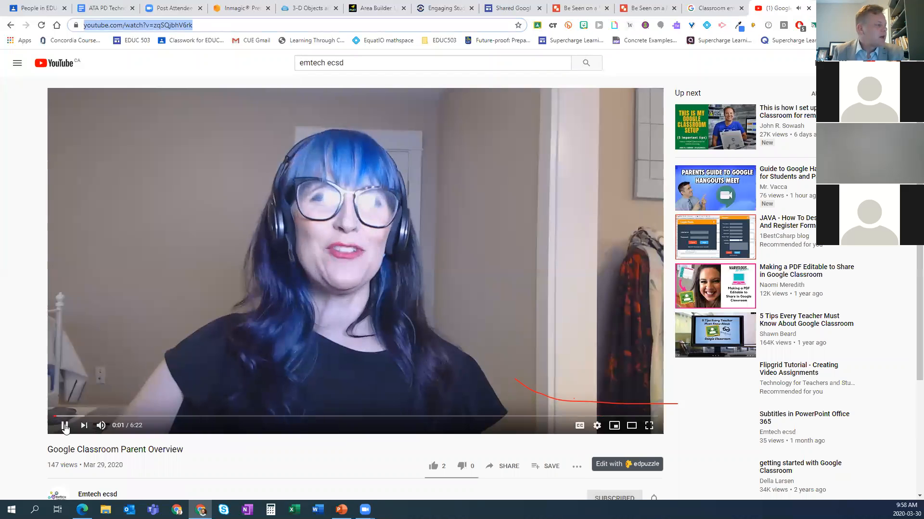
{"action": "left_click", "coordinate": [64, 425]}
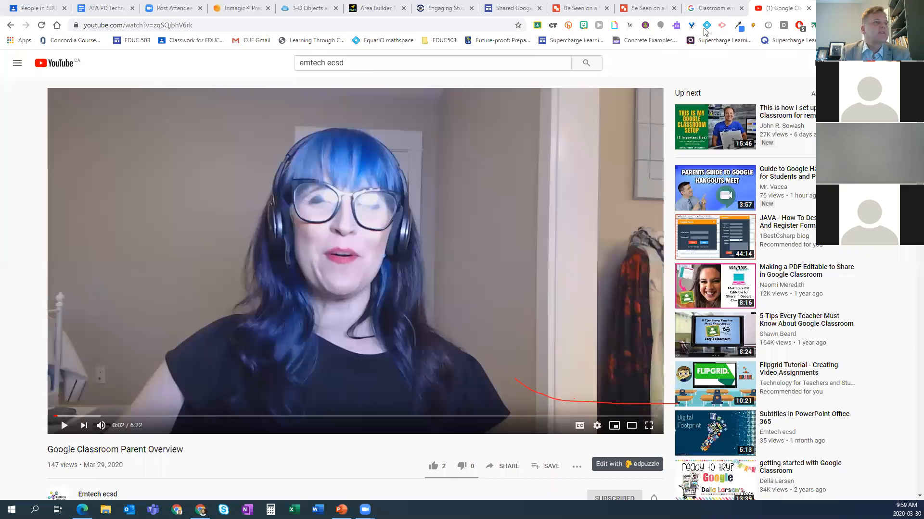
Step: Return to the guardian email summaries help article and select its web address
{"action": "left_click", "coordinate": [711, 8]}
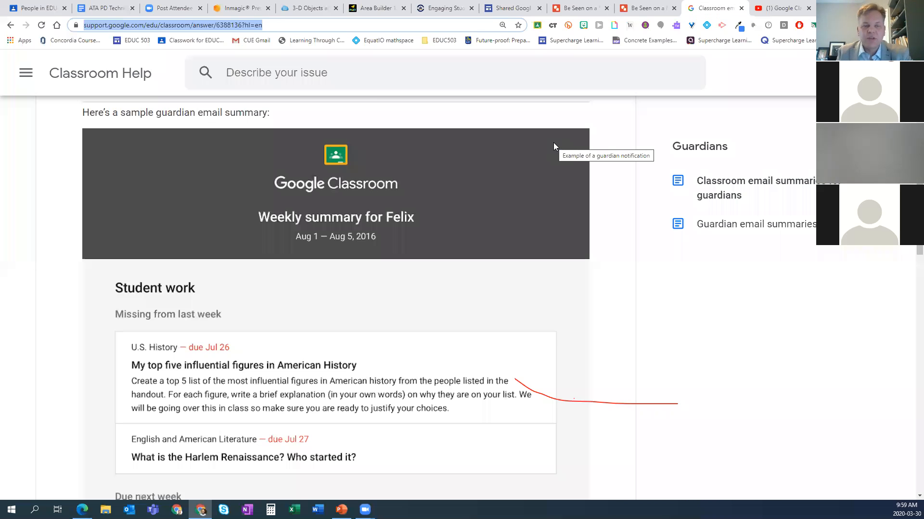
{"action": "left_click", "coordinate": [148, 25]}
Step: Return to the EDUC 503 class roster, review the start of the student list, and open the class's grades
{"action": "left_click", "coordinate": [41, 7]}
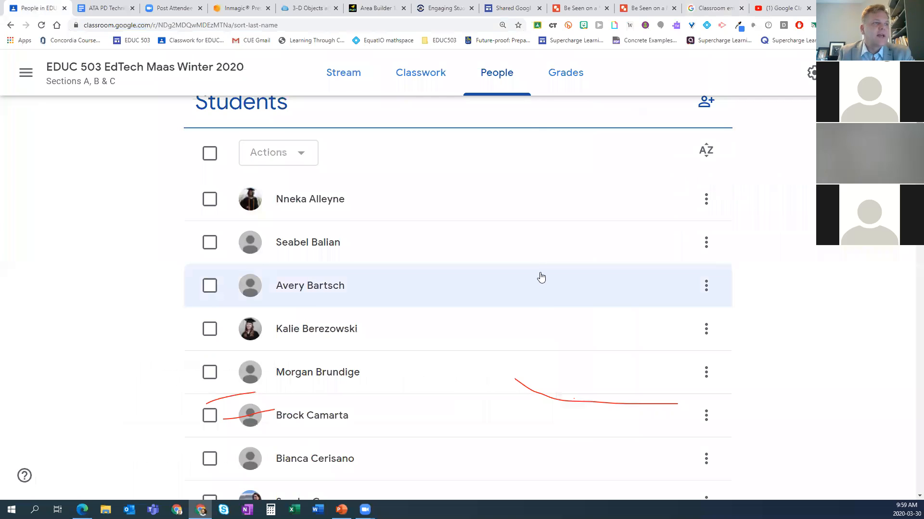
{"action": "scroll", "coordinate": [548, 265], "scroll_direction": "up", "scroll_amount": 3}
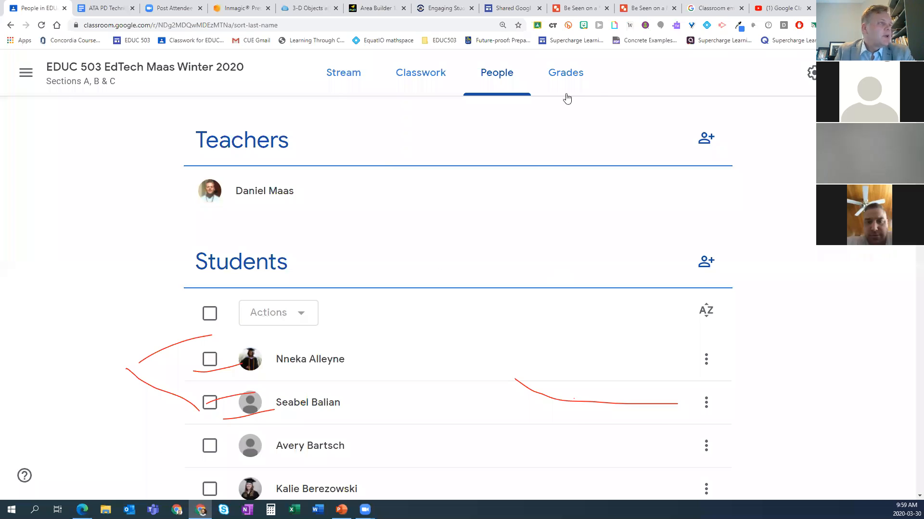
{"action": "left_click", "coordinate": [569, 72]}
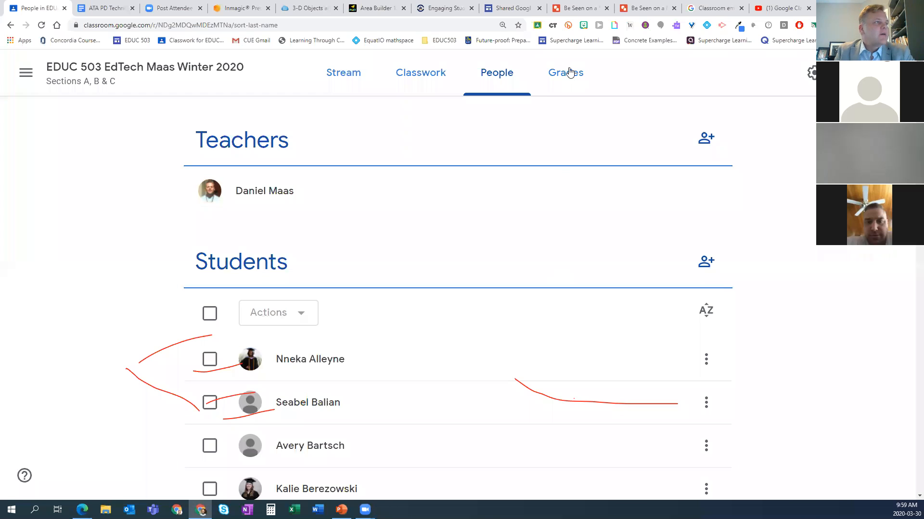